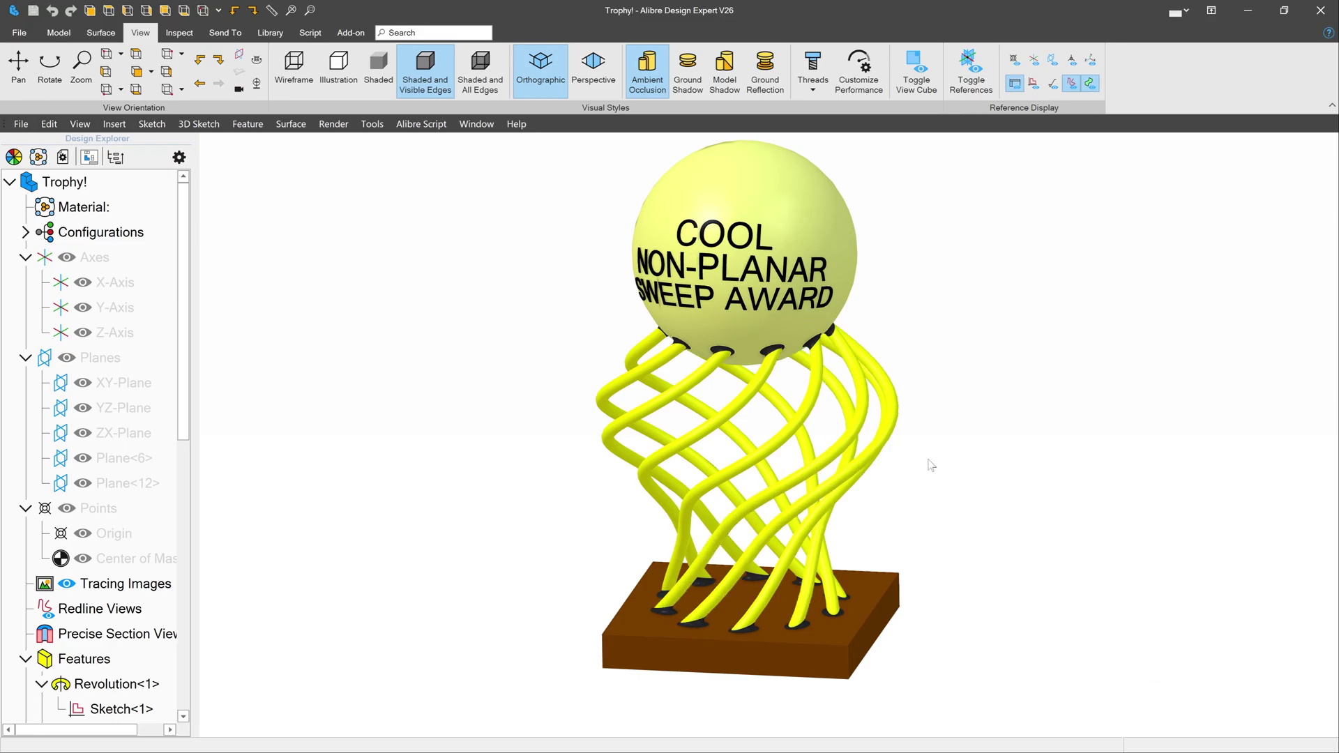
{"action": "mouse_move", "coordinate": [930, 463]}
{"action": "right_mouse_down"}
{"action": "mouse_move", "coordinate": [950, 470]}
{"action": "mouse_move", "coordinate": [926, 466]}
{"action": "right_mouse_up"}
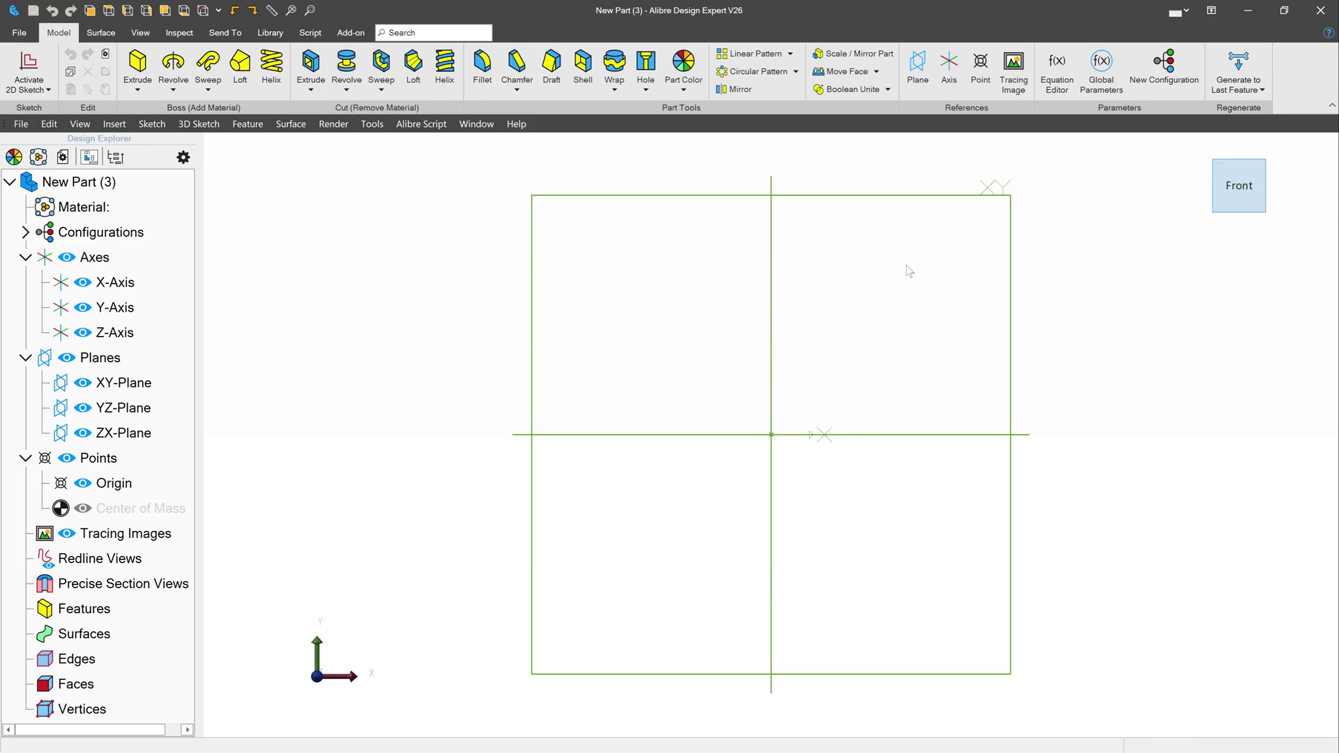
Start a 2D sketch on the XY plane
{"action": "left_click", "coordinate": [965, 207]}
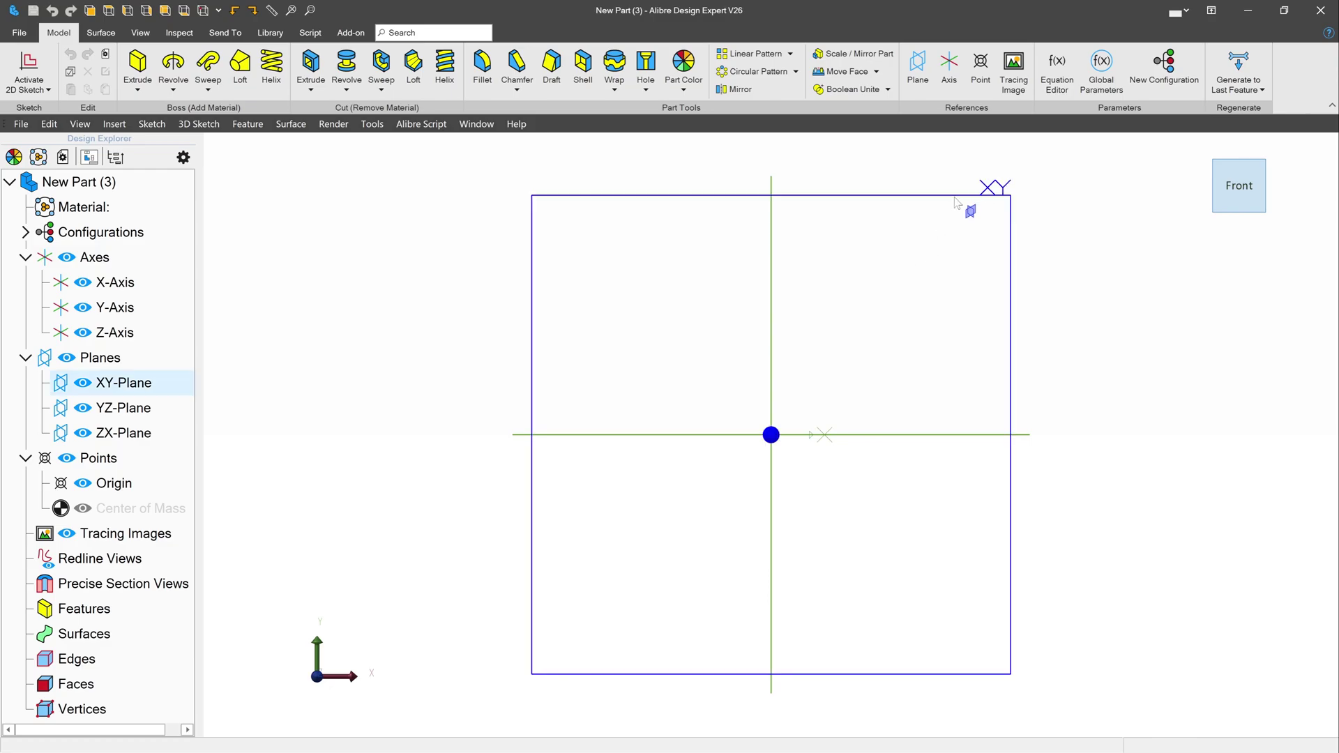
{"action": "left_click", "coordinate": [28, 70]}
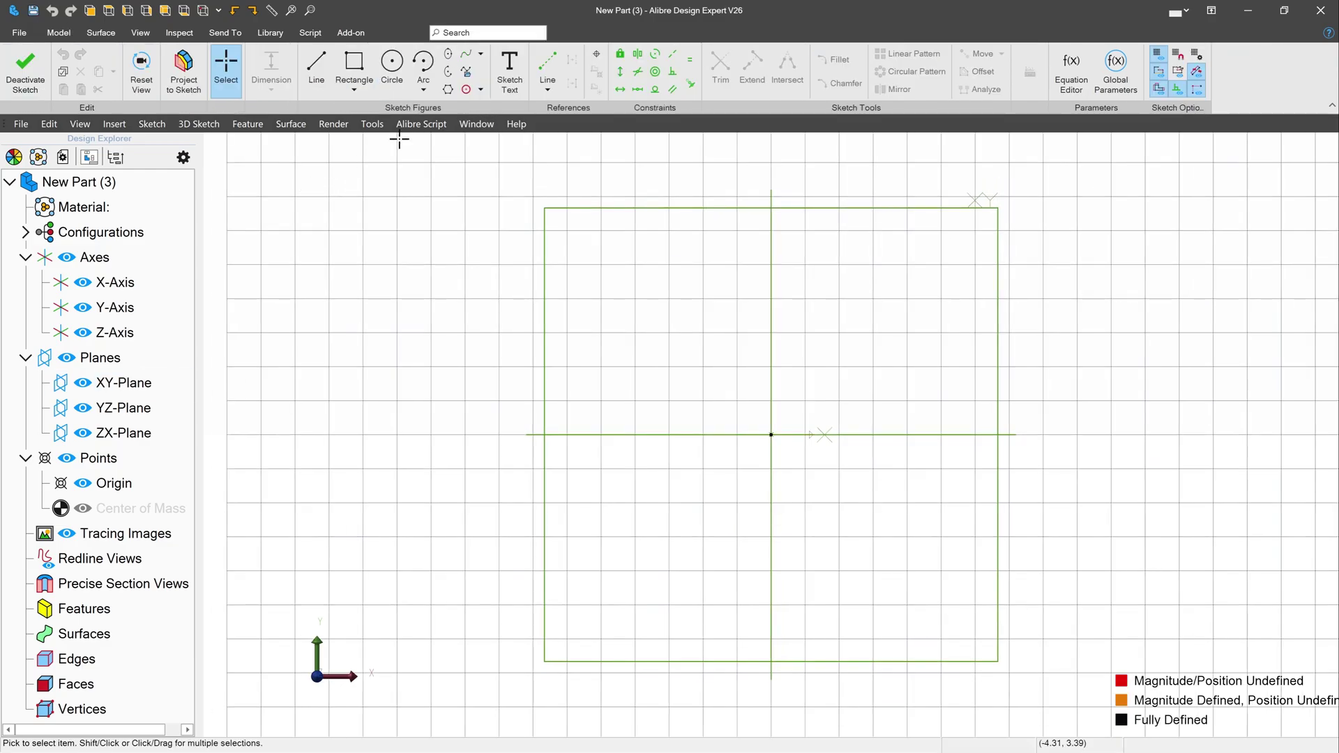
{"action": "left_click", "coordinate": [316, 66]}
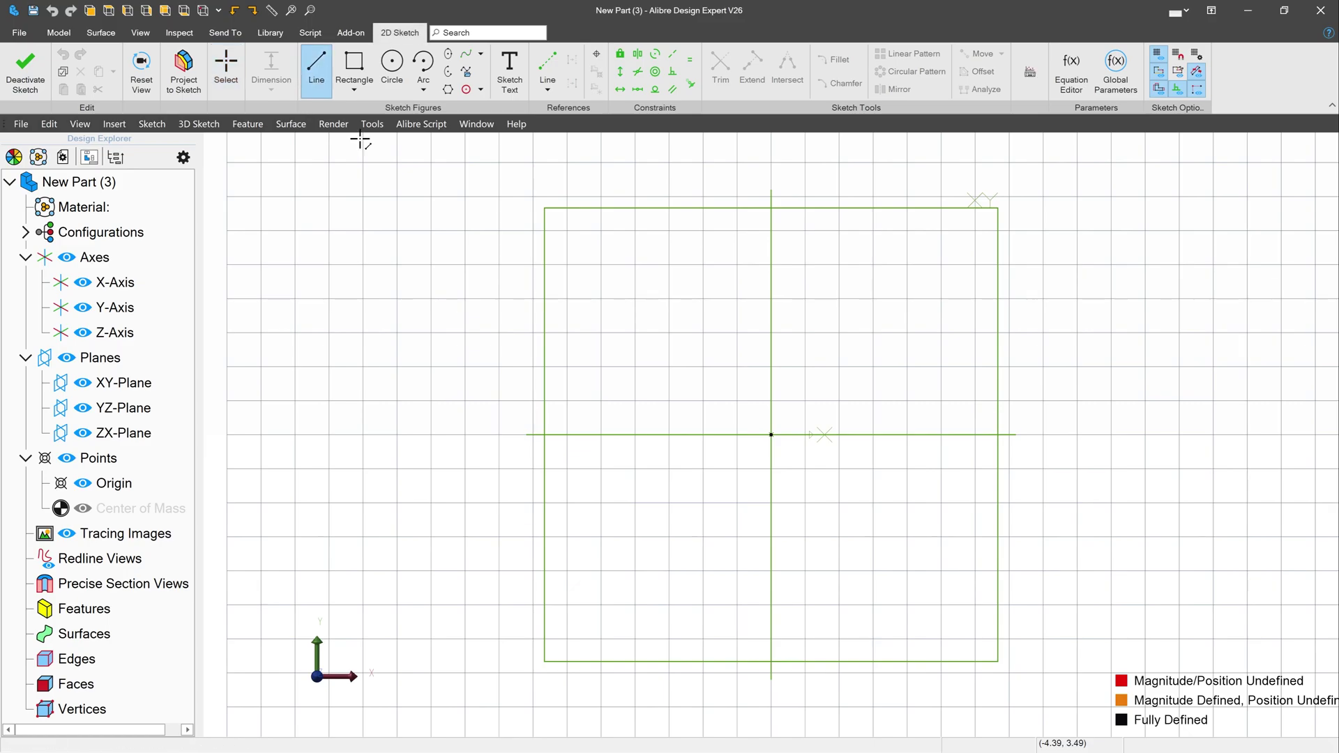
{"action": "left_click", "coordinate": [771, 434]}
{"action": "left_click", "coordinate": [925, 433]}
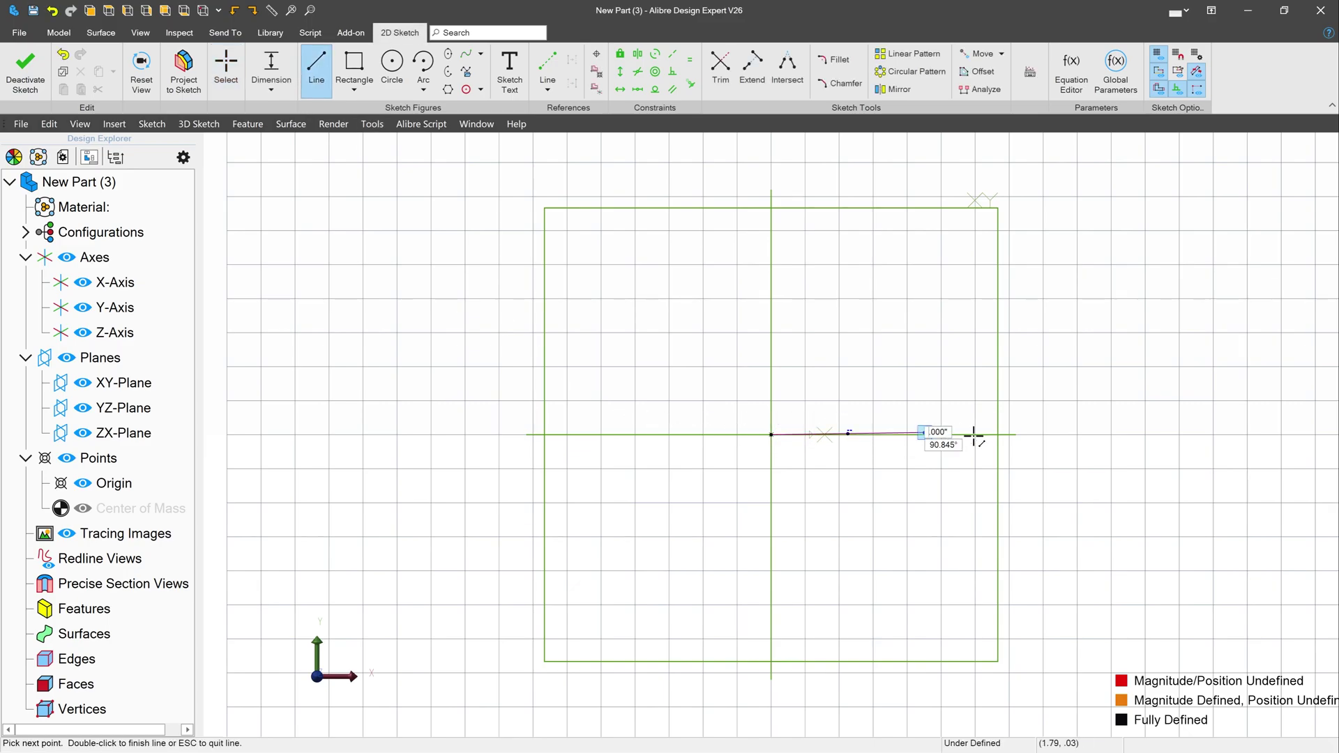
{"action": "key", "text": "Escape"}
{"action": "key", "text": "Escape"}
{"action": "left_click", "coordinate": [892, 434]}
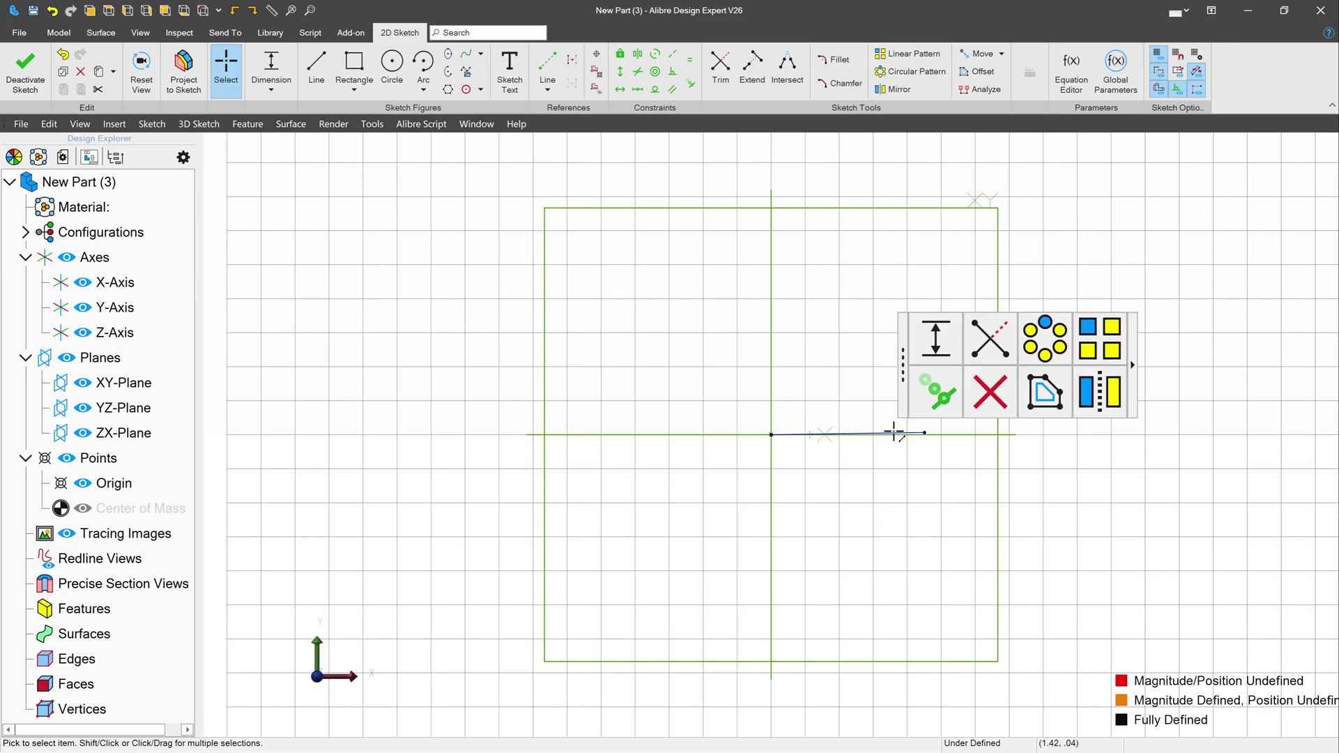
{"action": "key", "text": "Delete"}
Draw a horizontal line about 1.73 in long from the origin along the X axis
{"action": "left_click", "coordinate": [312, 77]}
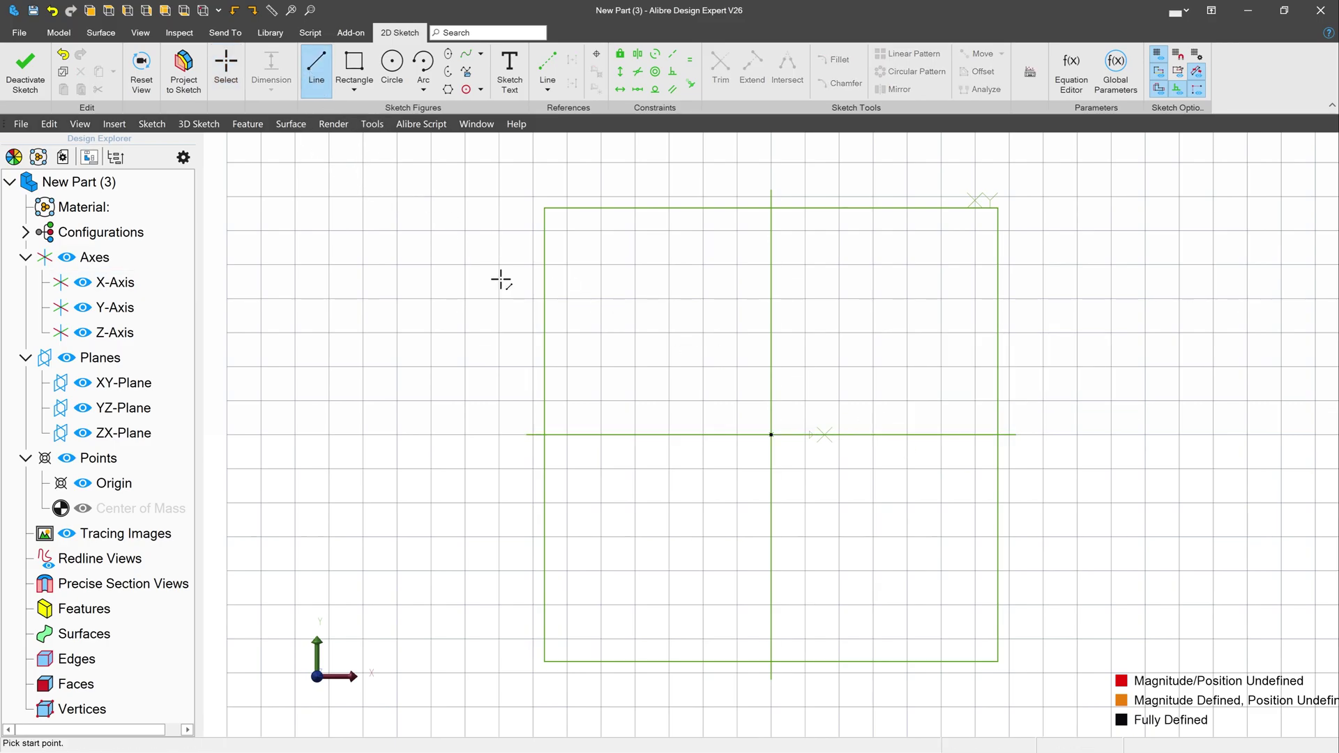
{"action": "left_click", "coordinate": [771, 435]}
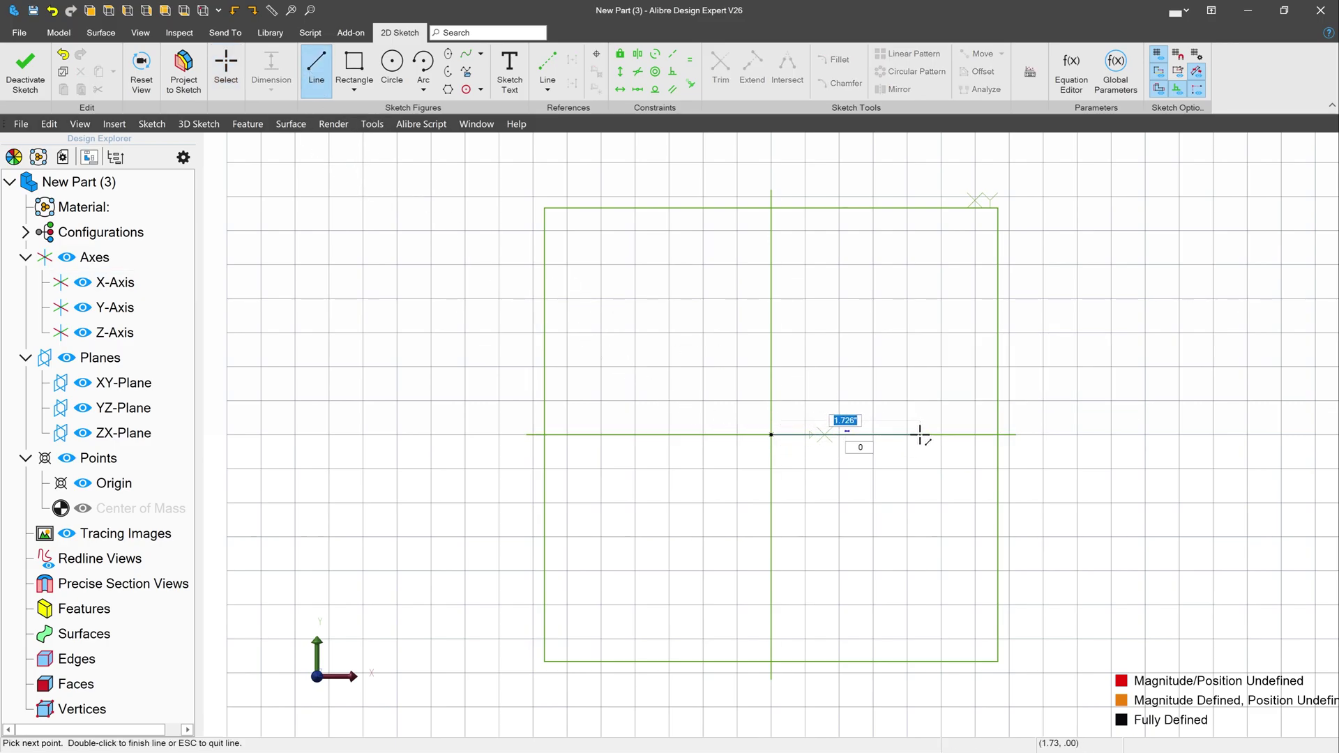
Draw a wavy five-point spline upward from the base line's outer end, and shift its points outward from the Y axis
{"action": "left_click", "coordinate": [466, 53]}
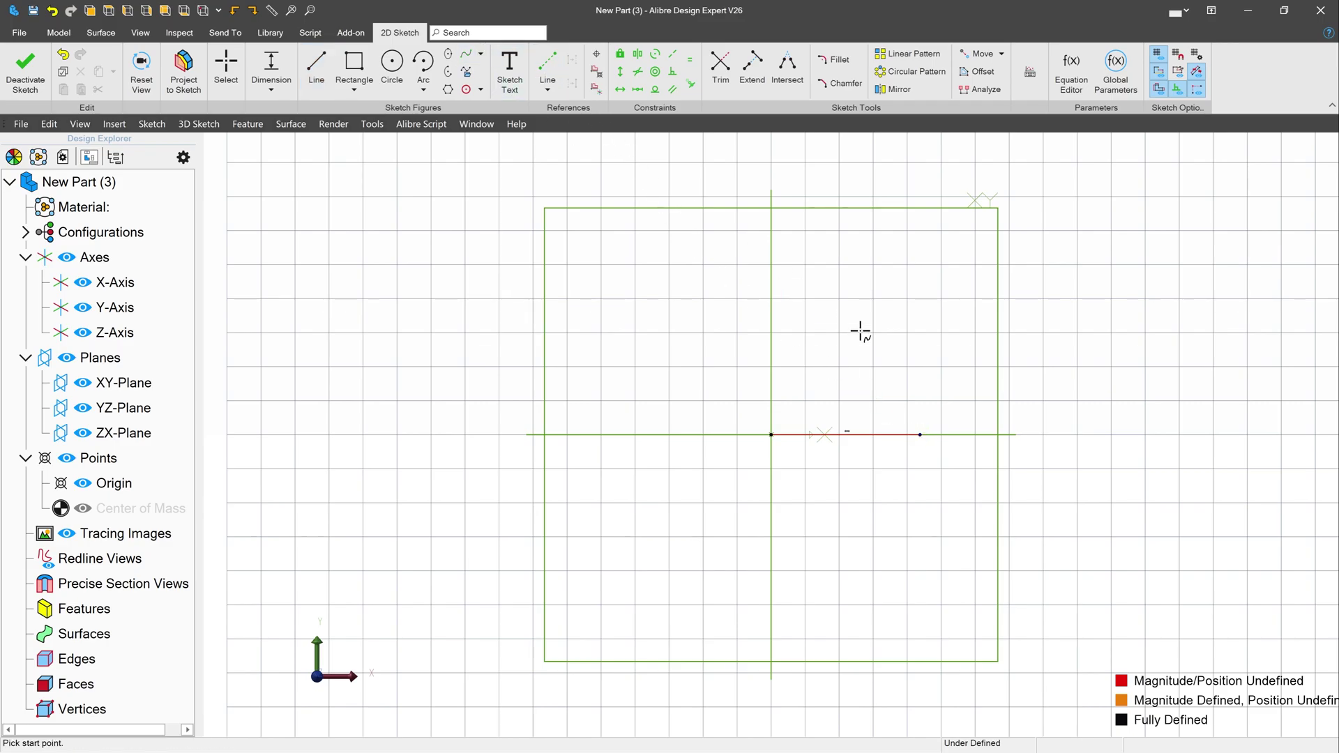
{"action": "left_click", "coordinate": [920, 435]}
{"action": "scroll", "coordinate": [914, 546], "scroll_direction": "down", "scroll_amount": 5}
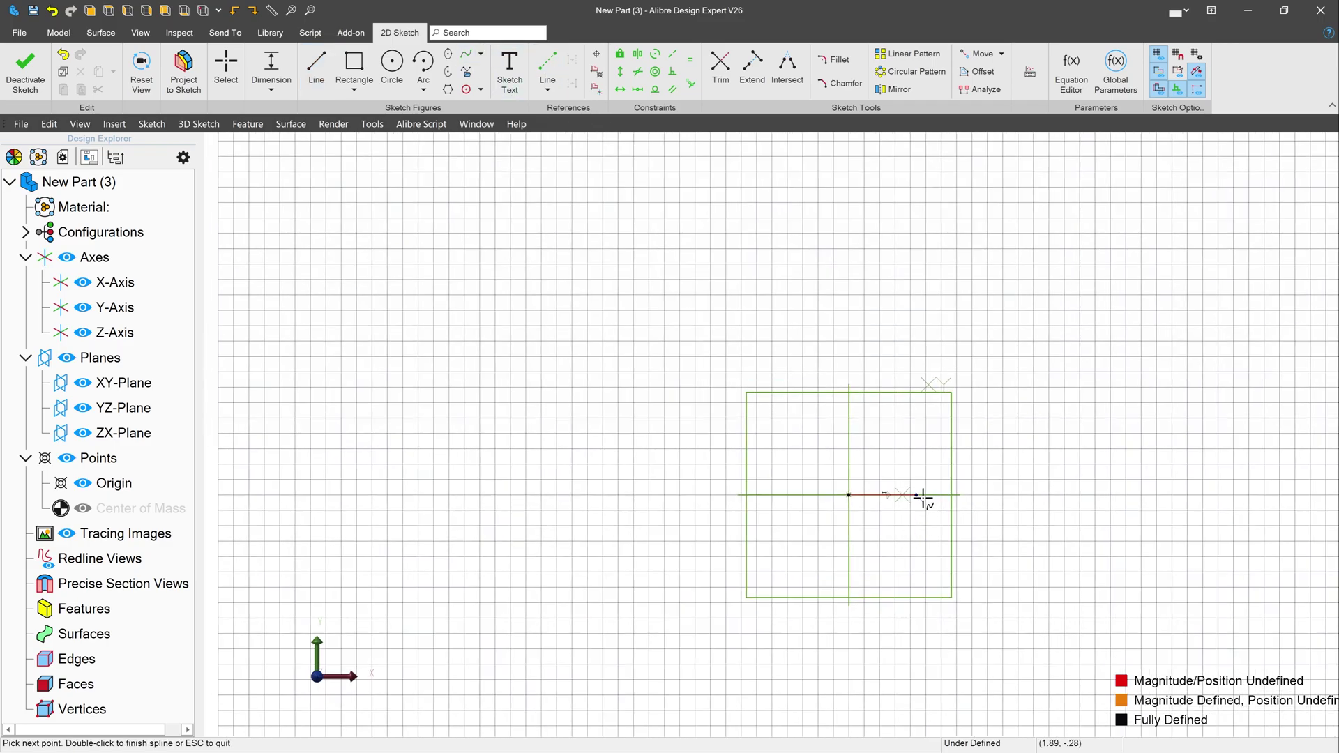
{"action": "left_click", "coordinate": [947, 441]}
{"action": "left_click", "coordinate": [867, 337]}
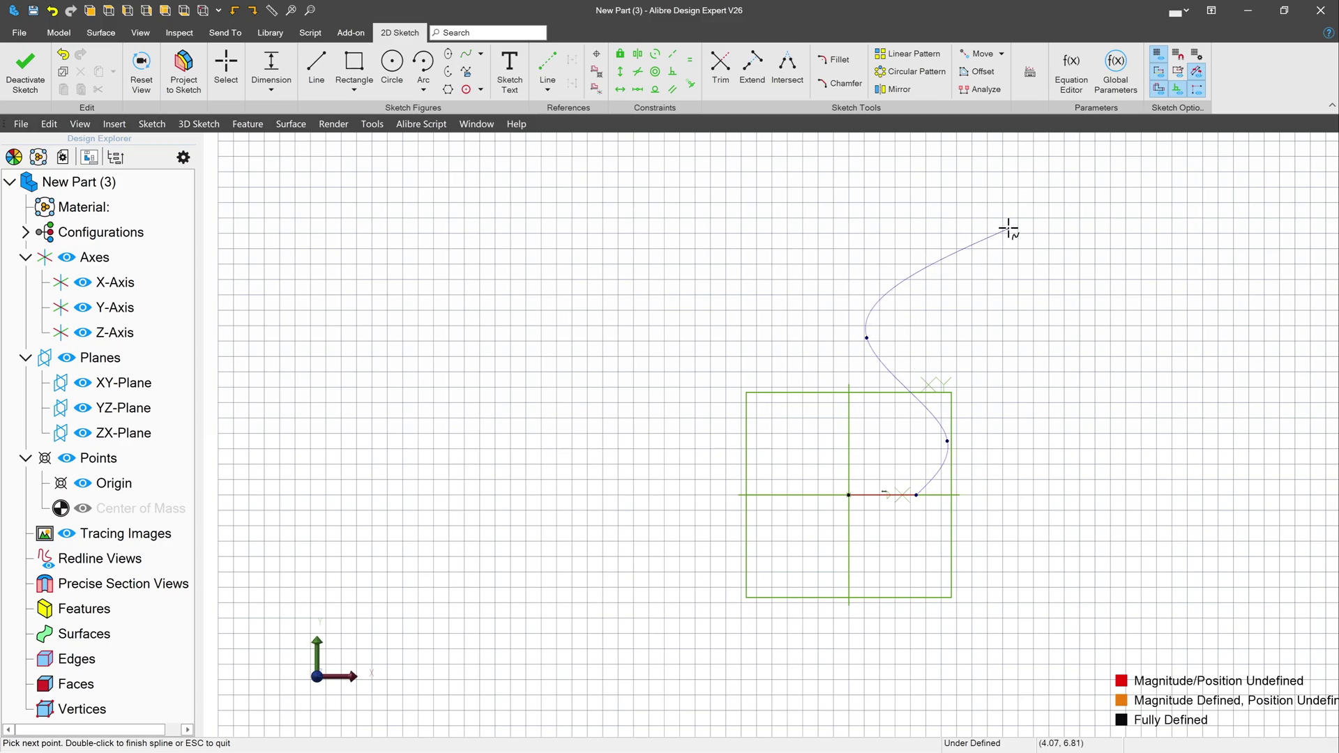
{"action": "left_click", "coordinate": [993, 216]}
{"action": "double_click", "coordinate": [920, 165]}
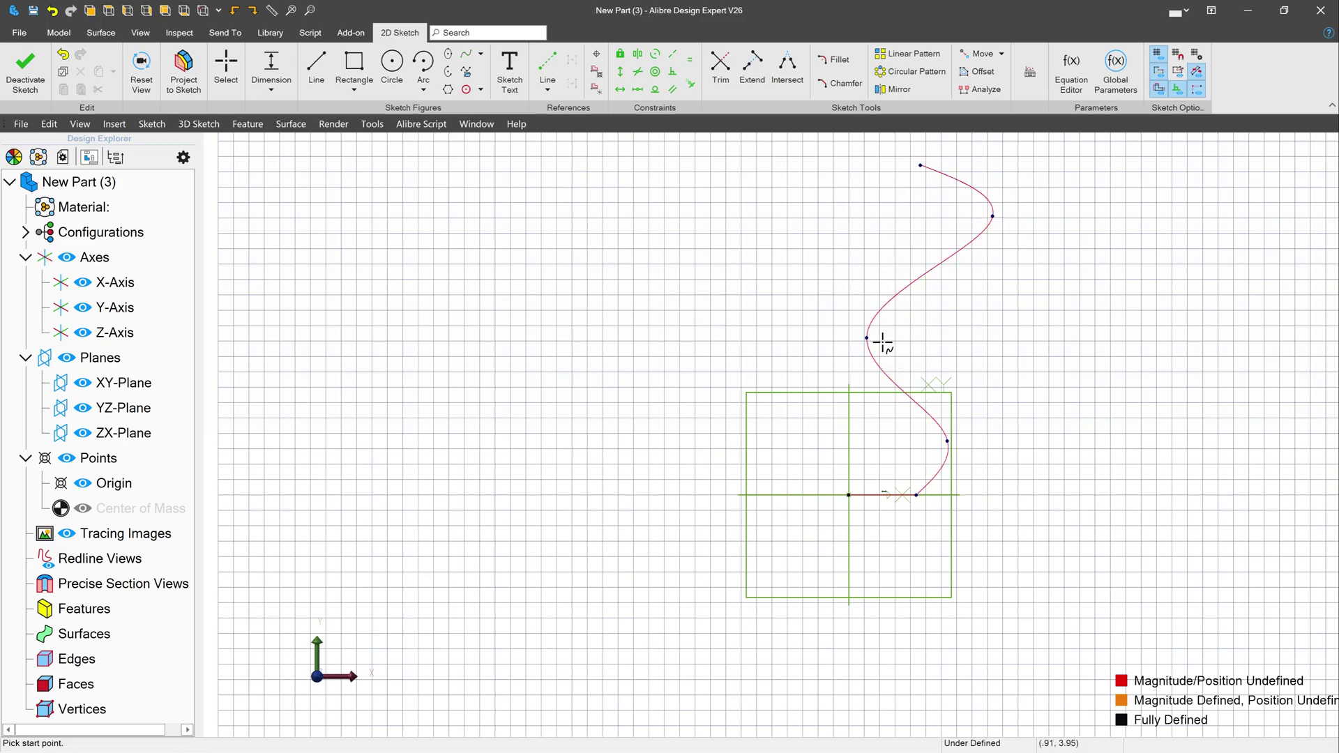
{"action": "key", "text": "Escape"}
{"action": "left_click_drag", "start_coordinate": [867, 338], "coordinate": [894, 341]}
Close the profile with a horizontal line about 2.24 in long from the spline's upper end to the Y axis and a vertical line to the origin
{"action": "left_click", "coordinate": [316, 70]}
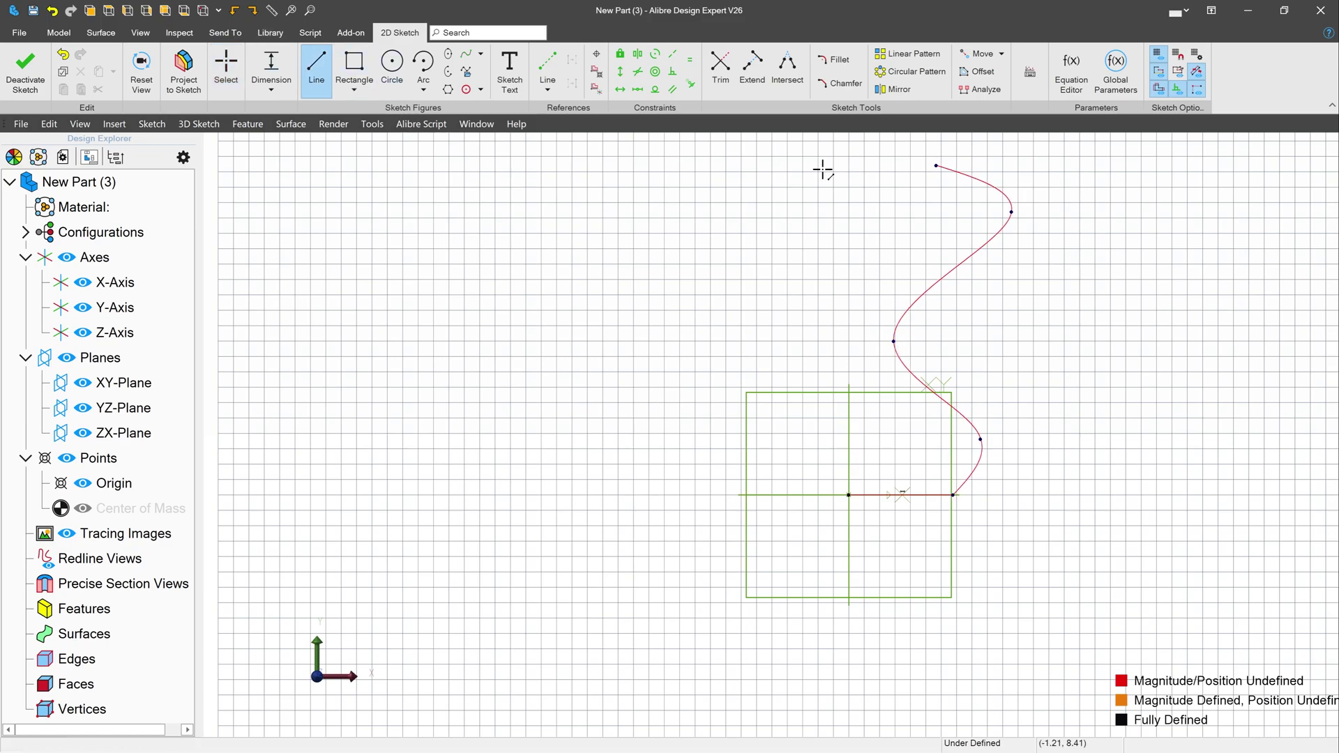
{"action": "left_click", "coordinate": [936, 165]}
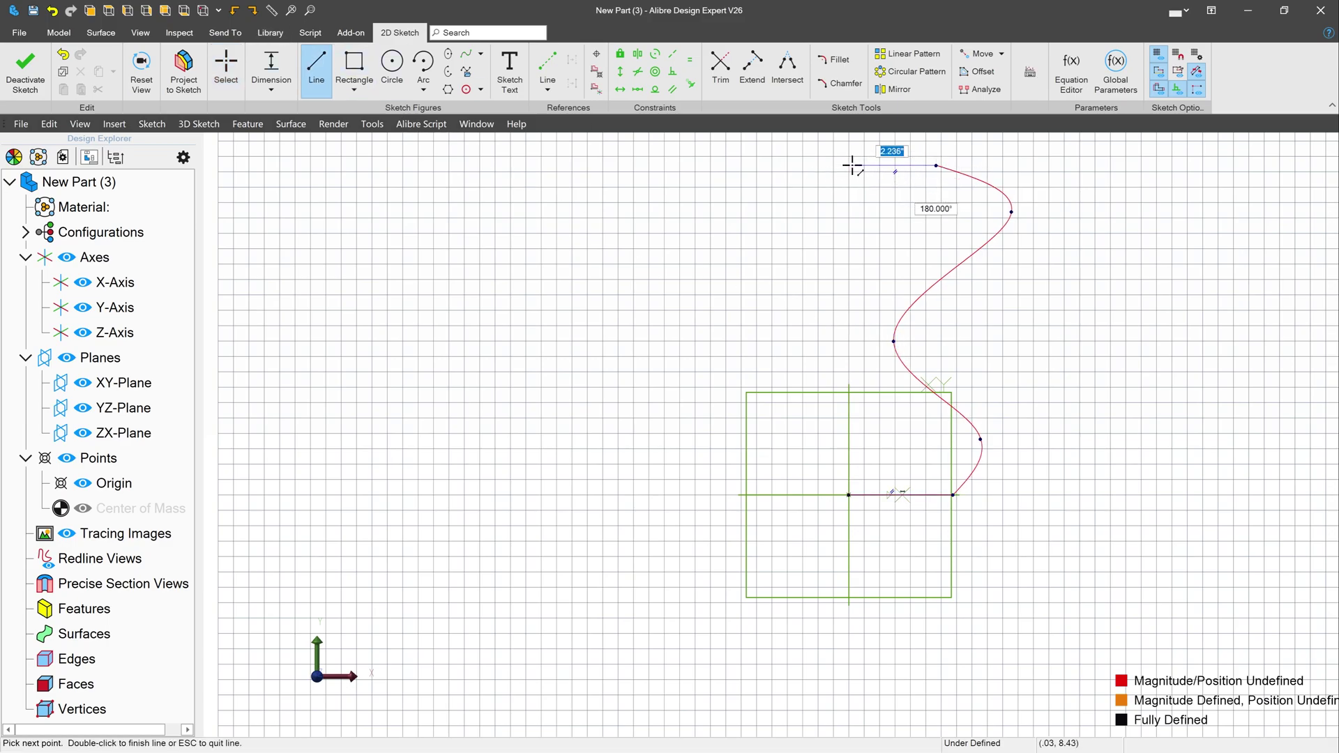
{"action": "key", "text": "Escape"}
{"action": "left_click", "coordinate": [849, 166]}
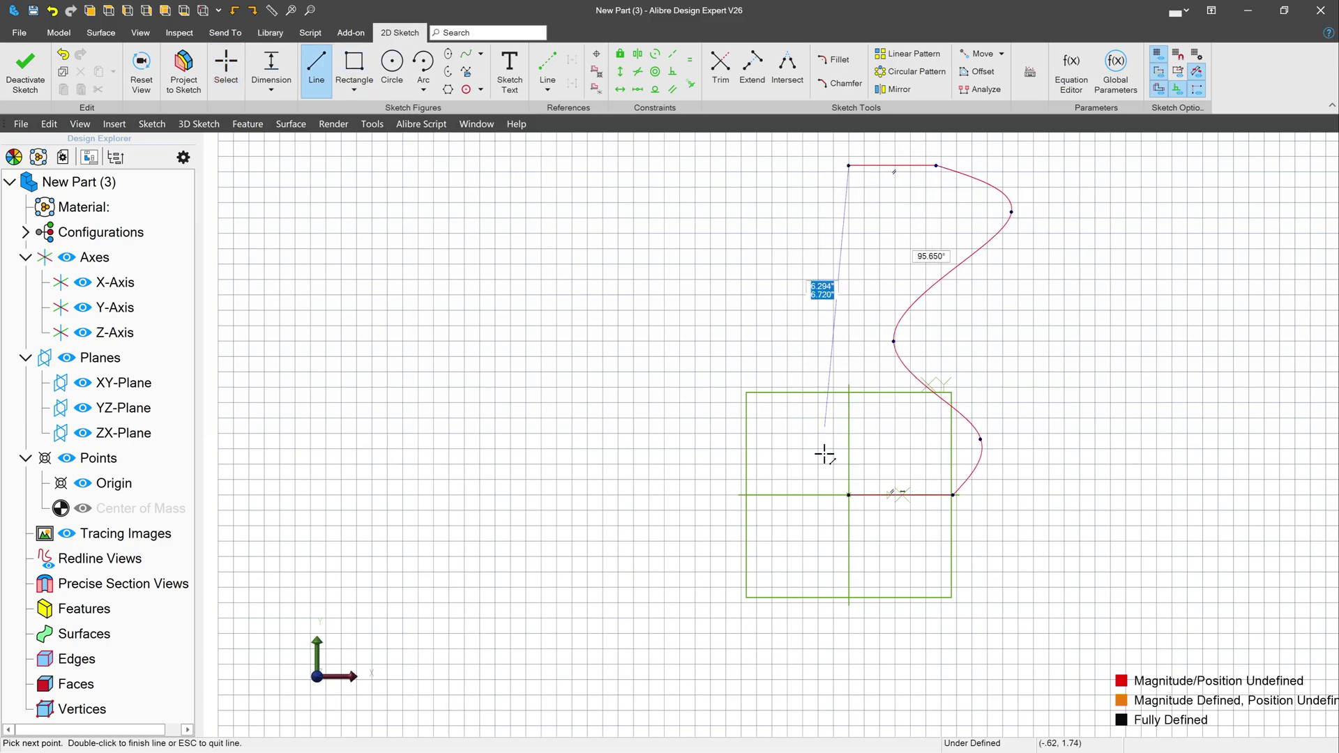
{"action": "left_click", "coordinate": [849, 495]}
{"action": "key", "text": "Escape"}
{"action": "key", "text": "Escape"}
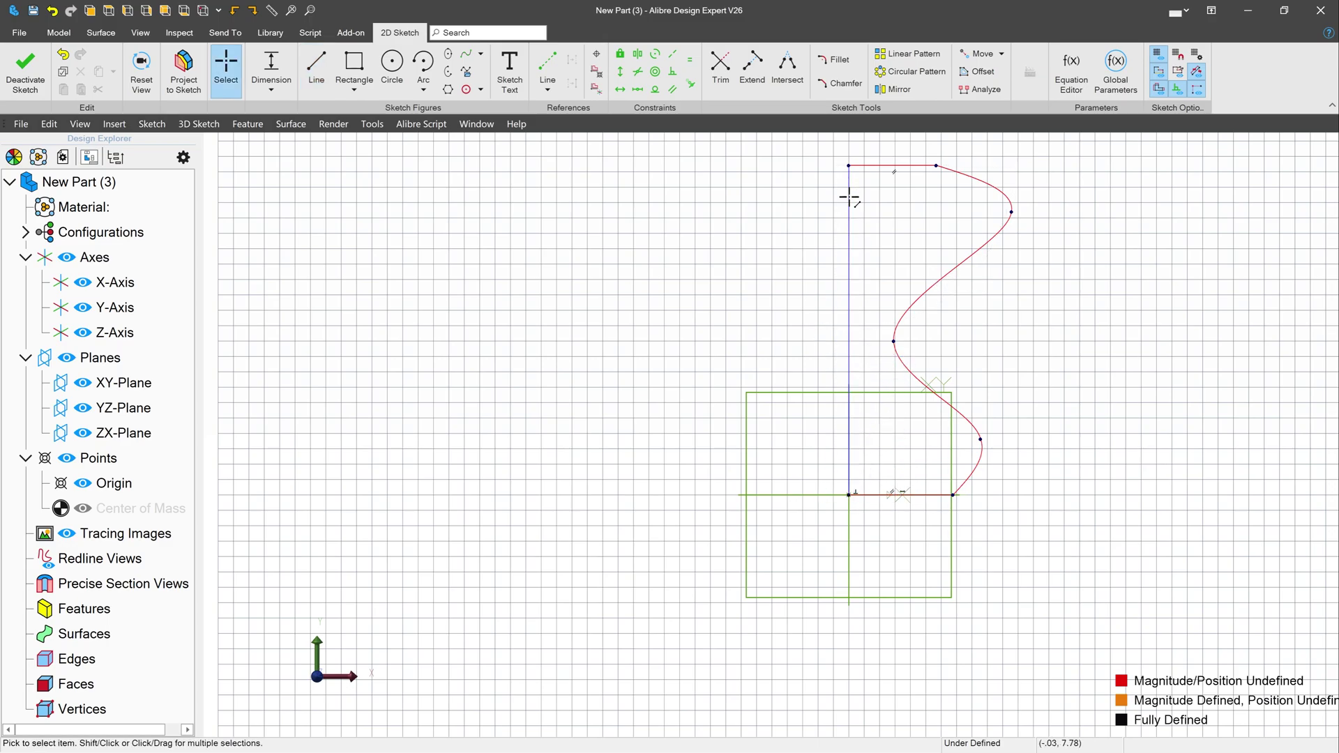
Dimension the vertical line on the Y axis to 15 in
{"action": "left_click", "coordinate": [850, 355]}
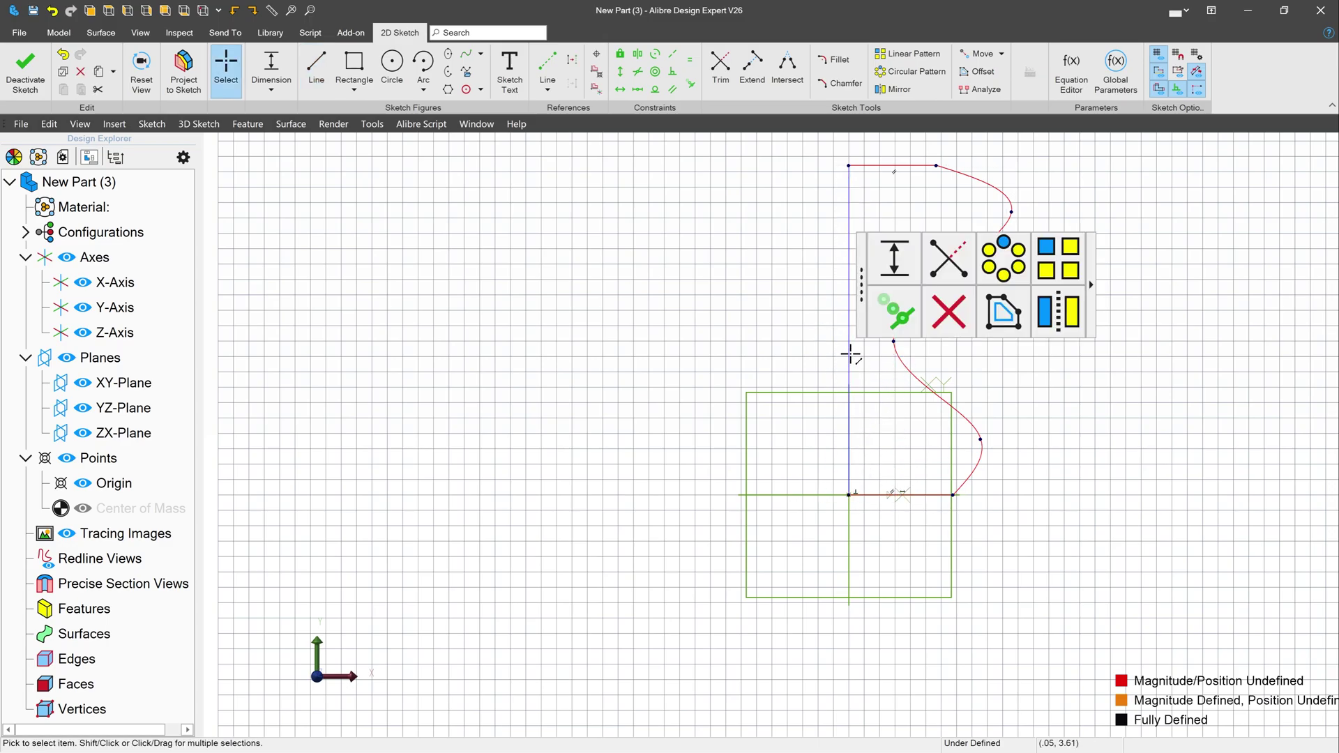
{"action": "left_click", "coordinate": [268, 69]}
{"action": "left_click", "coordinate": [780, 307]}
{"action": "type", "text": "15"}
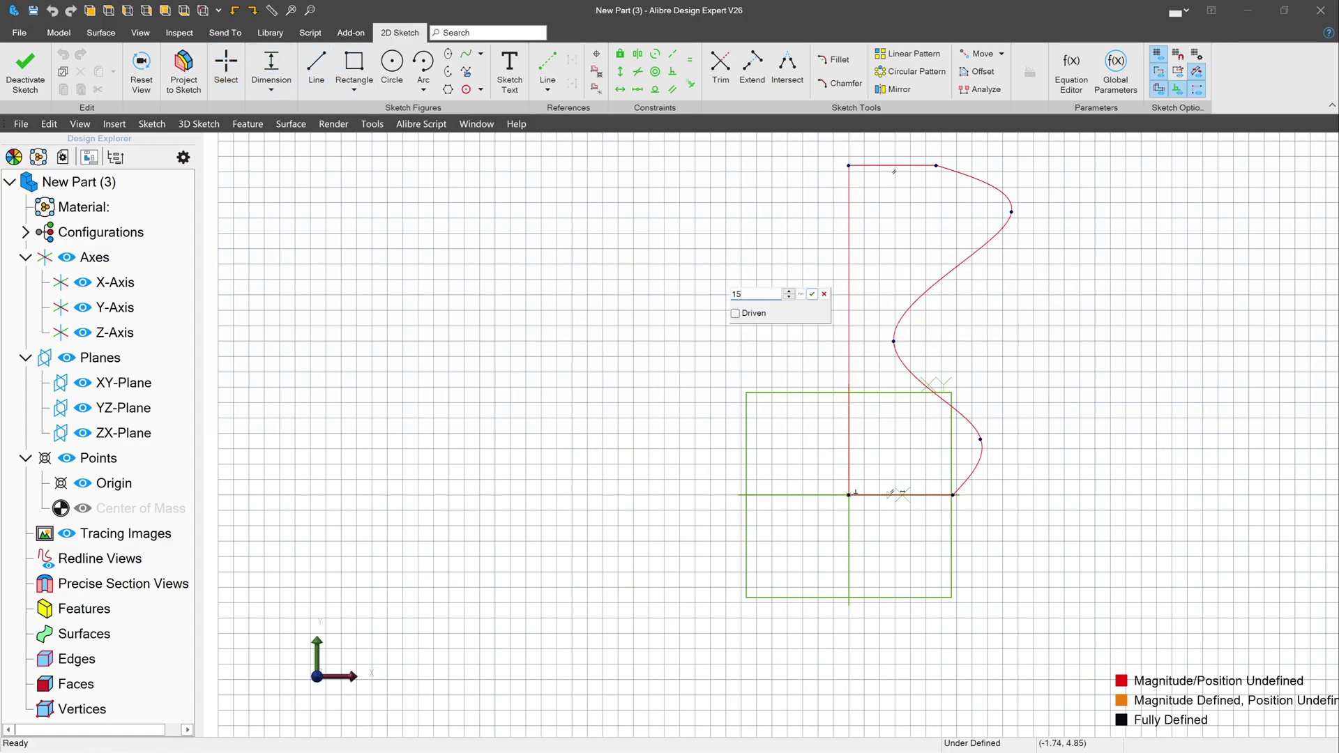
{"action": "key", "text": "Return"}
Reshape the spline by moving its lowest interior point far outward and the waist point slightly up and outward
{"action": "scroll", "coordinate": [753, 418], "scroll_direction": "down", "scroll_amount": 4}
{"action": "scroll", "coordinate": [825, 249], "scroll_direction": "up", "scroll_amount": 2}
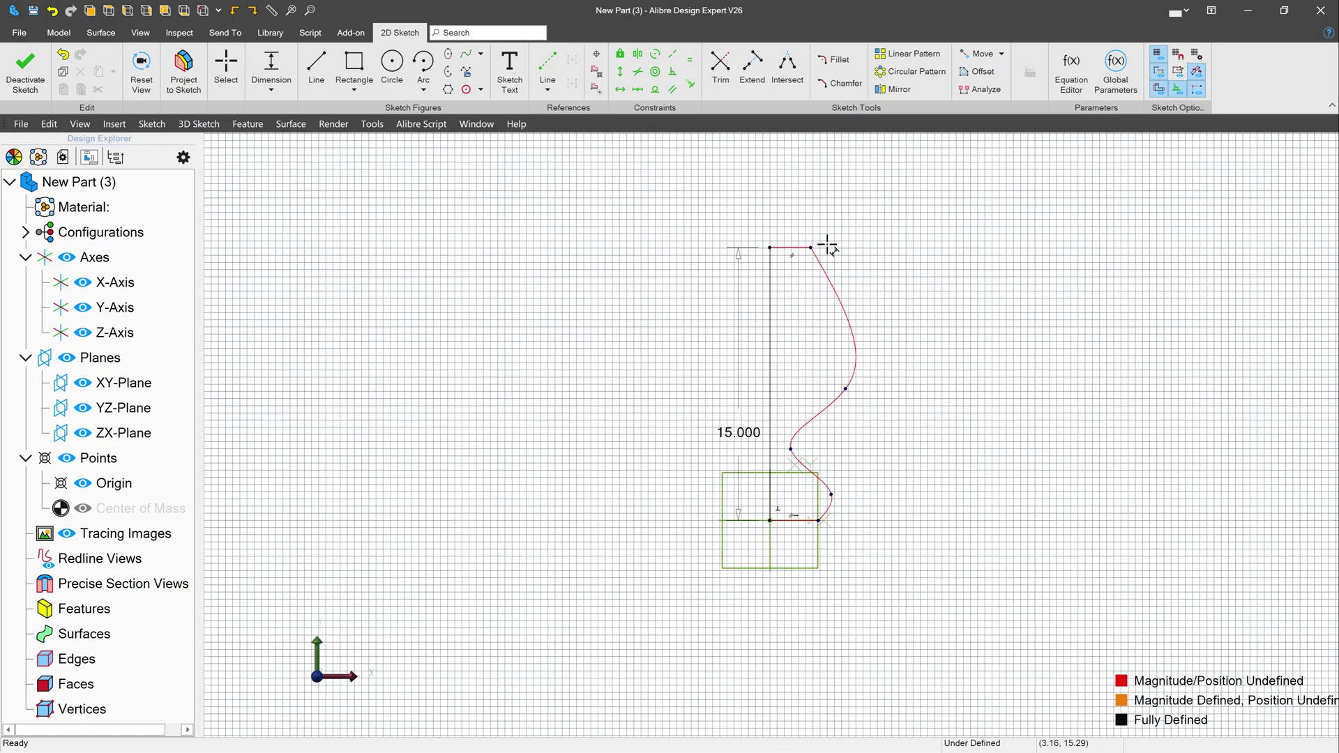
{"action": "key", "text": "Escape"}
{"action": "left_click_drag", "start_coordinate": [793, 448], "coordinate": [934, 479]}
{"action": "left_click_drag", "start_coordinate": [819, 439], "coordinate": [820, 427]}
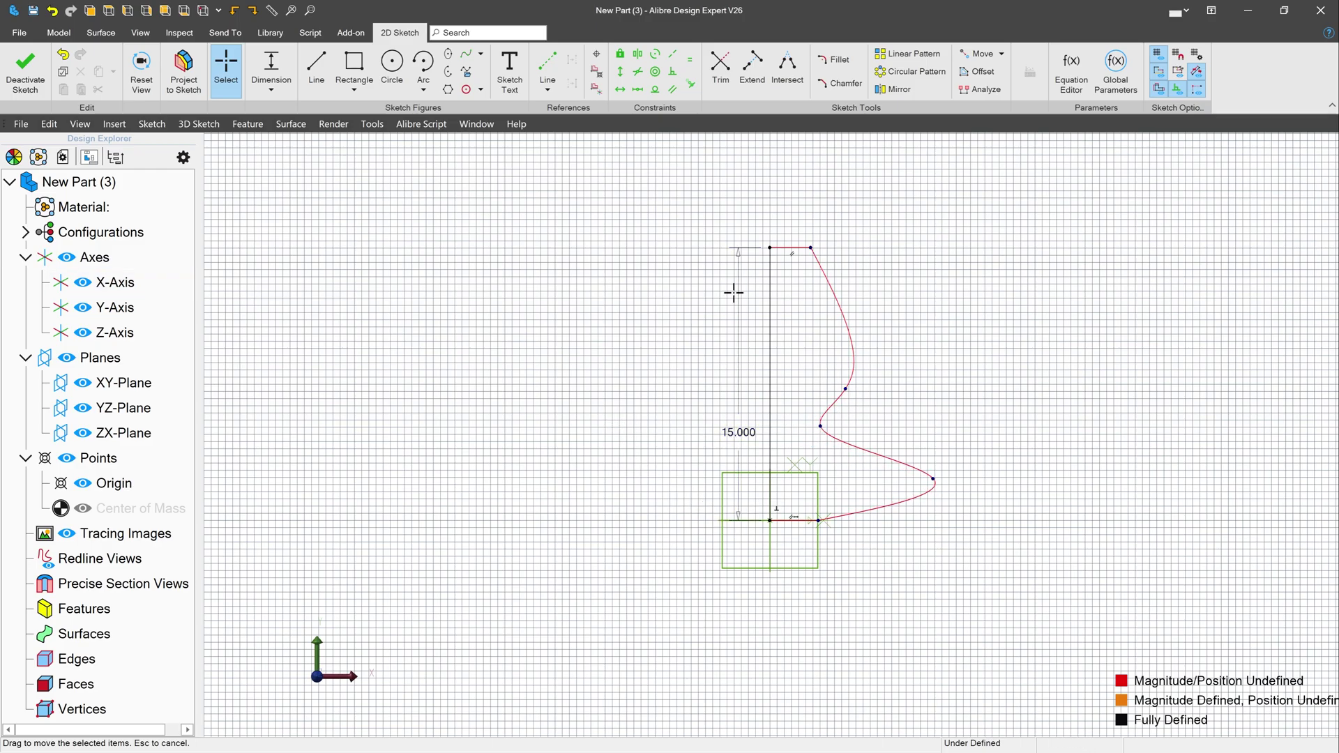
Dimension the profile's top horizontal line to 2.25 in and its bottom horizontal line to 3 in
{"action": "left_click", "coordinate": [790, 248]}
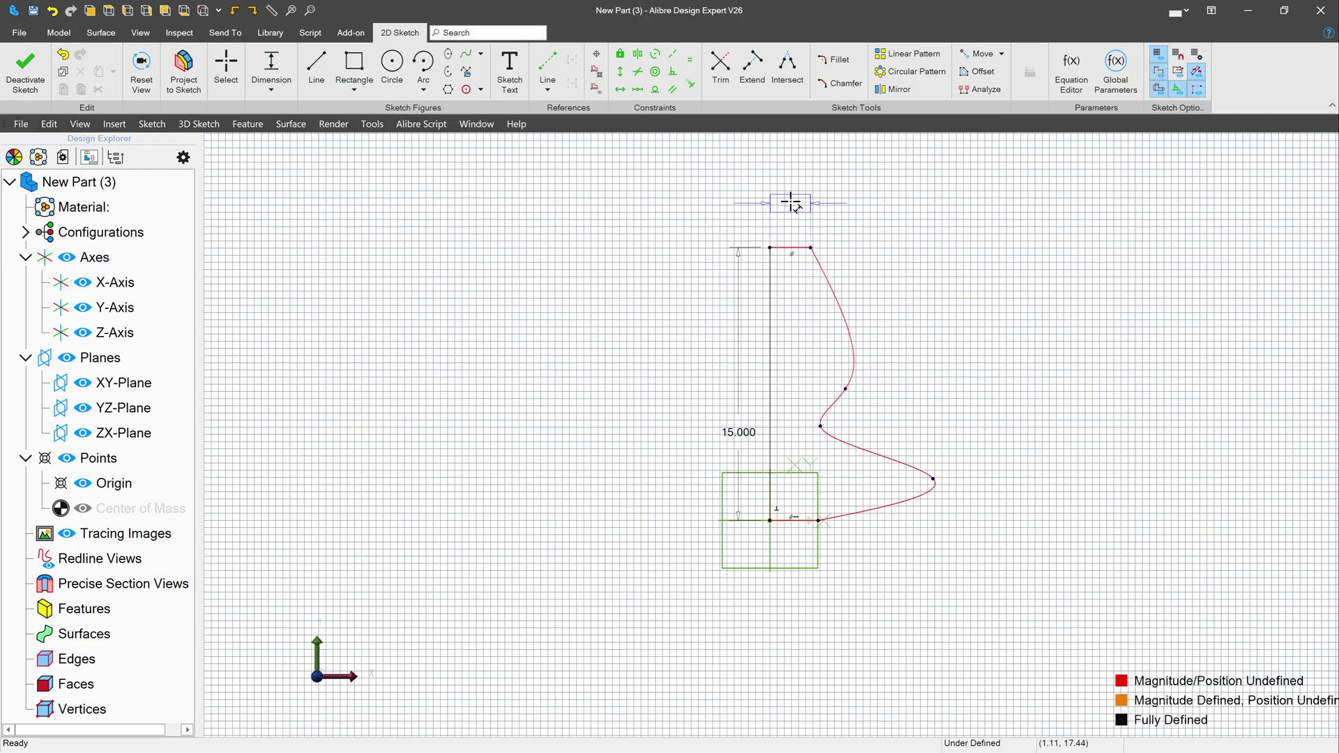
{"action": "left_click", "coordinate": [792, 201]}
{"action": "type", "text": "2"}
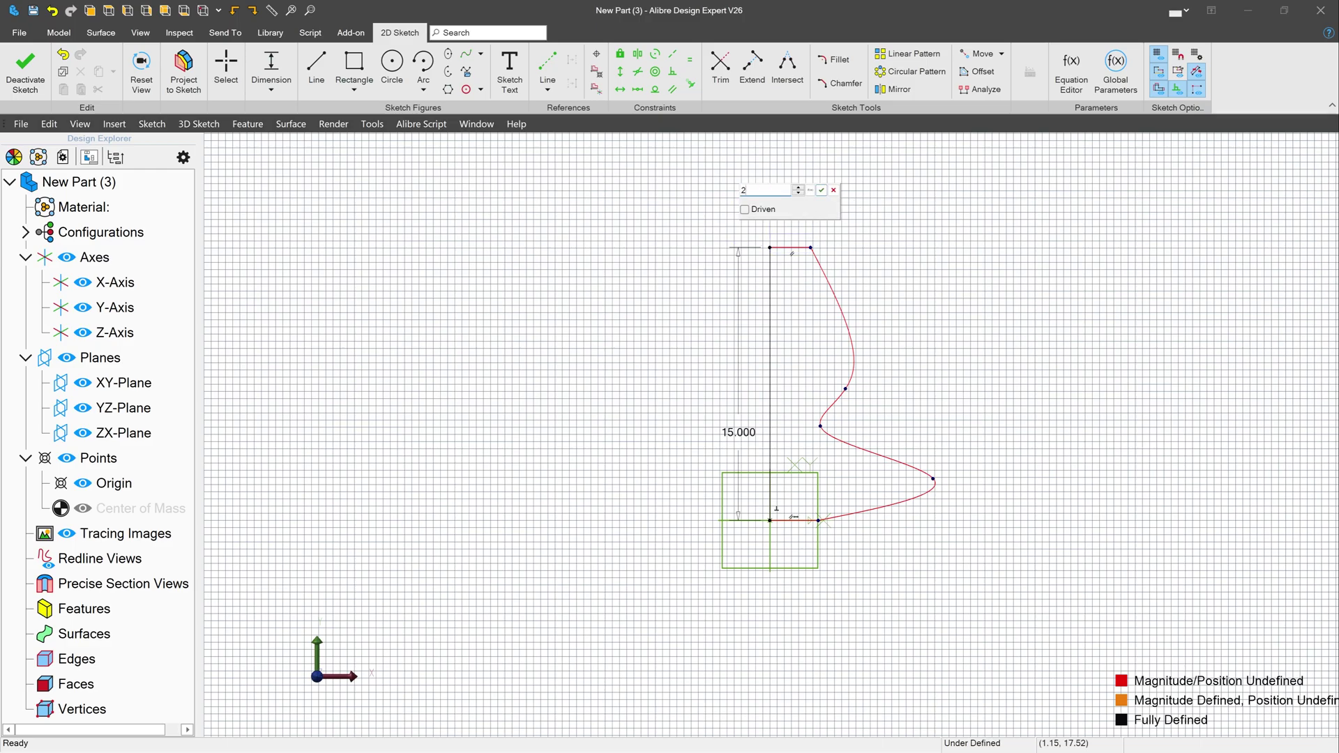
{"action": "type", "text": ".25"}
{"action": "key", "text": "Return"}
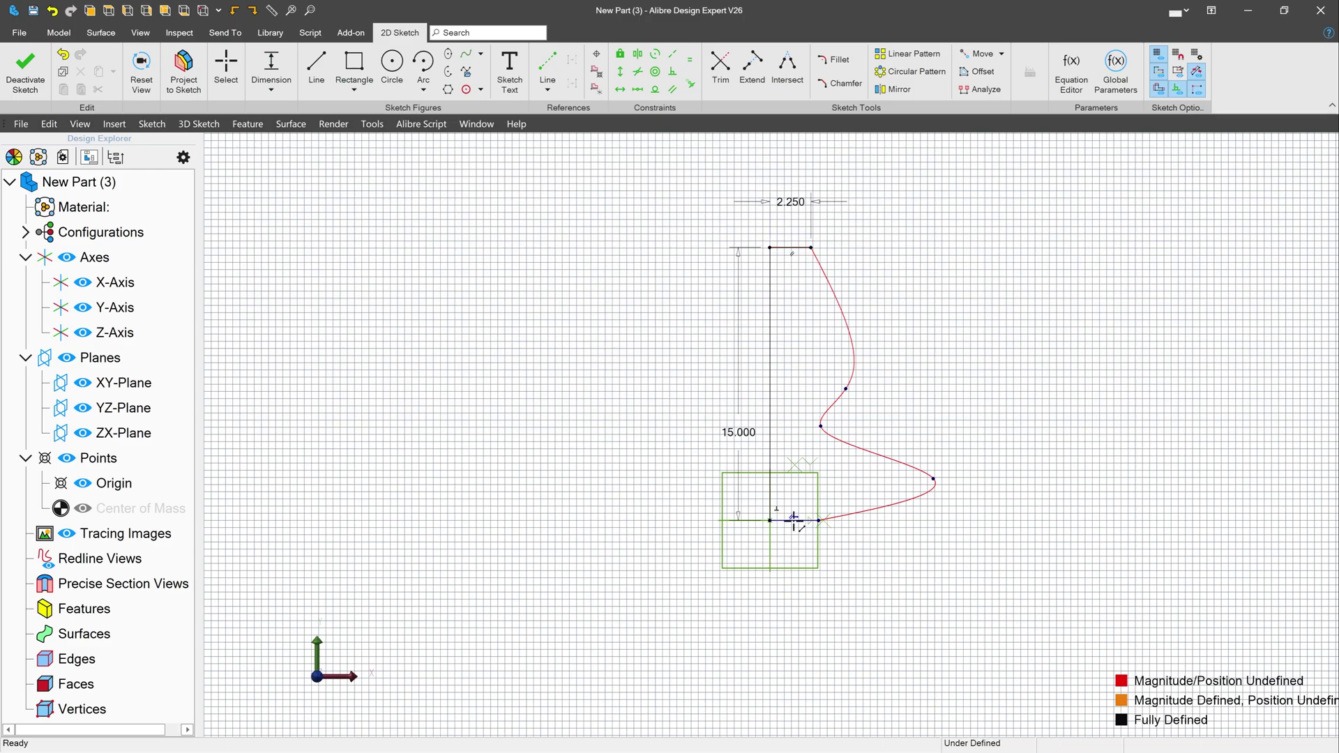
{"action": "left_click", "coordinate": [792, 569]}
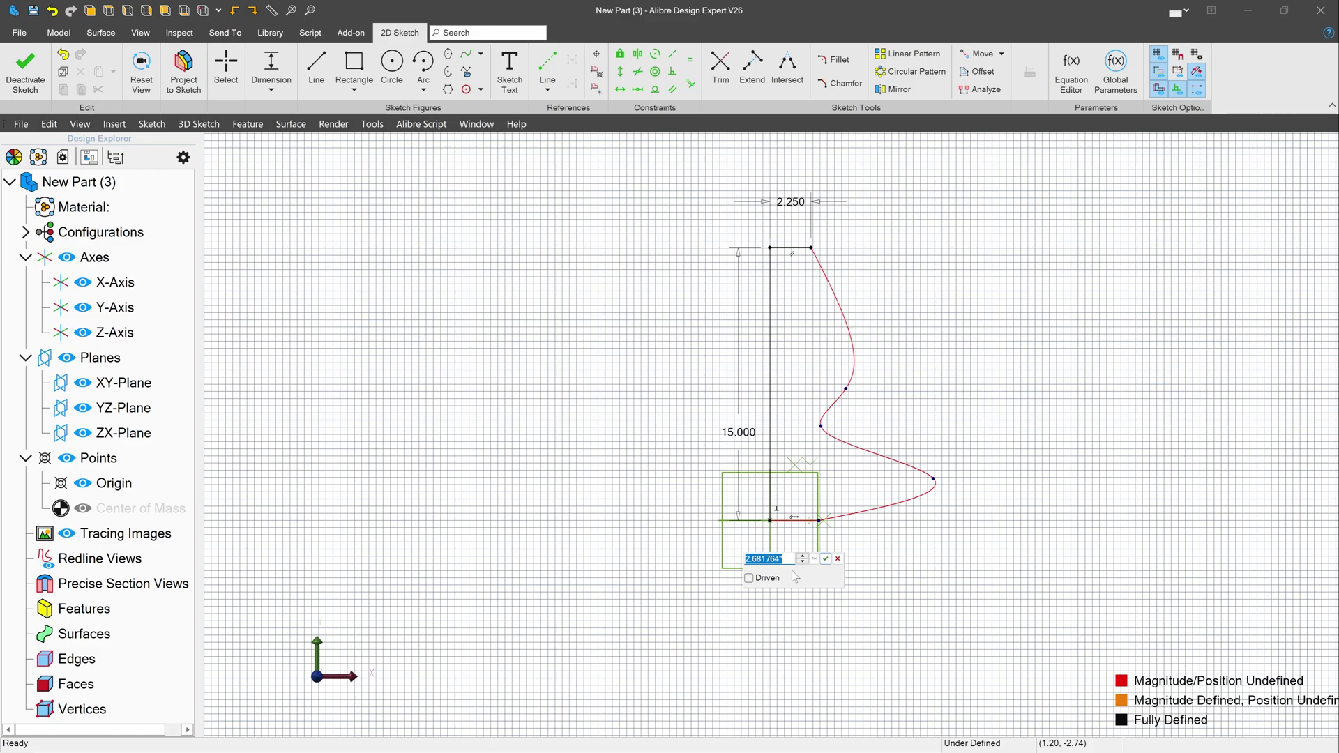
{"action": "type", "text": "3"}
{"action": "key", "text": "Return"}
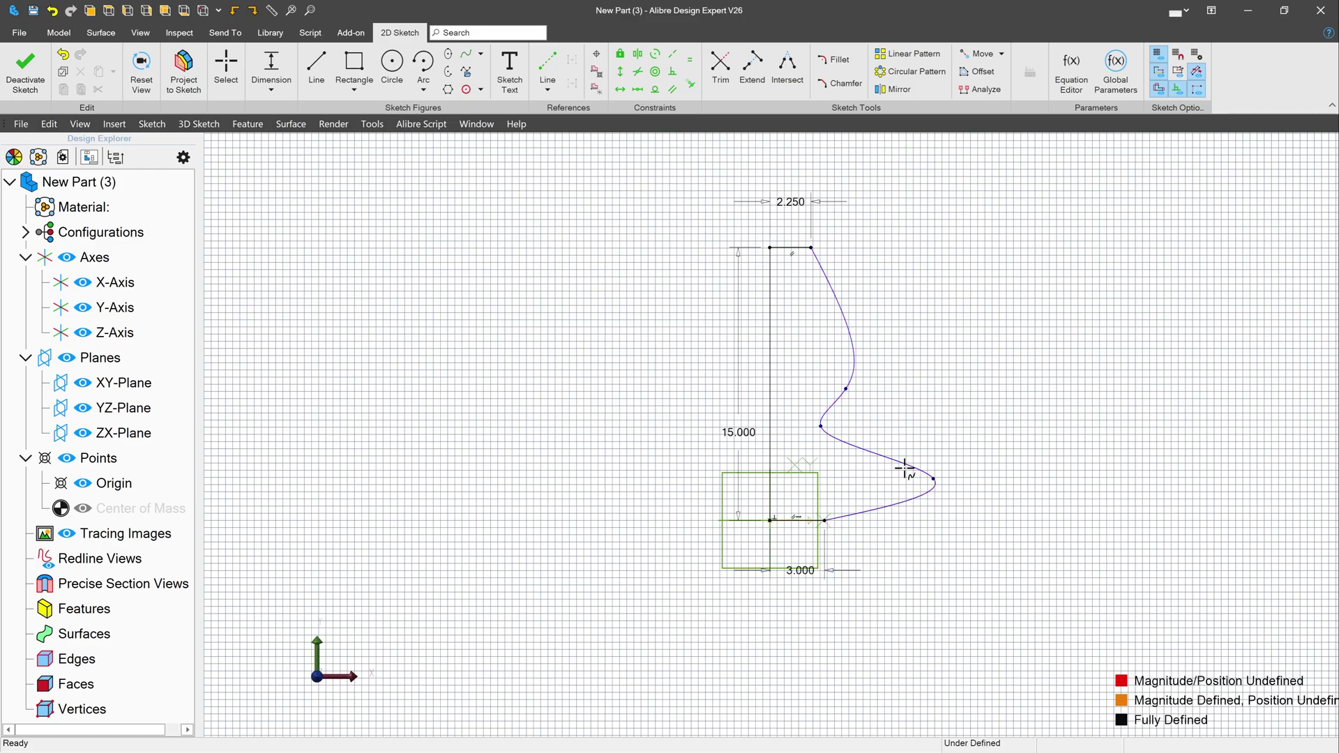
Move the spline's lowest bulge point inward and finish the sketch
{"action": "key", "text": "Escape"}
{"action": "left_click_drag", "start_coordinate": [905, 469], "coordinate": [895, 473]}
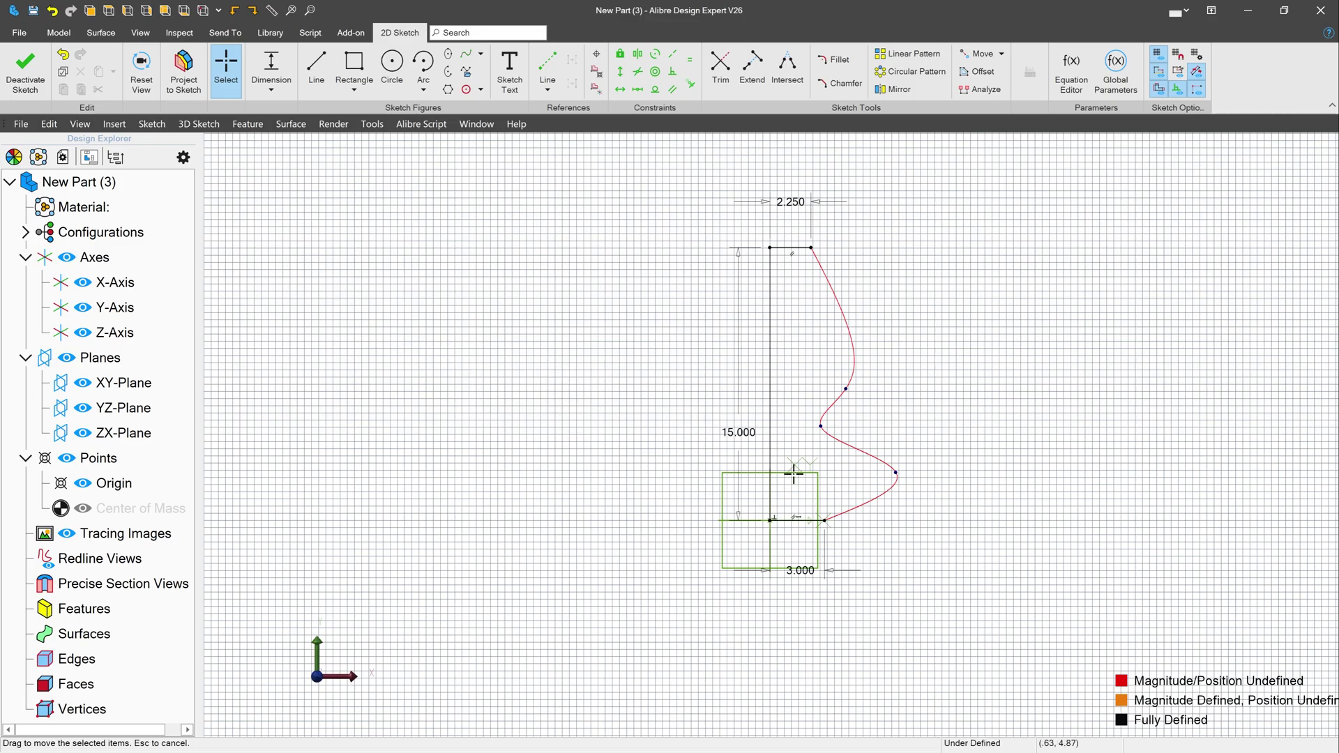
{"action": "left_click", "coordinate": [25, 70]}
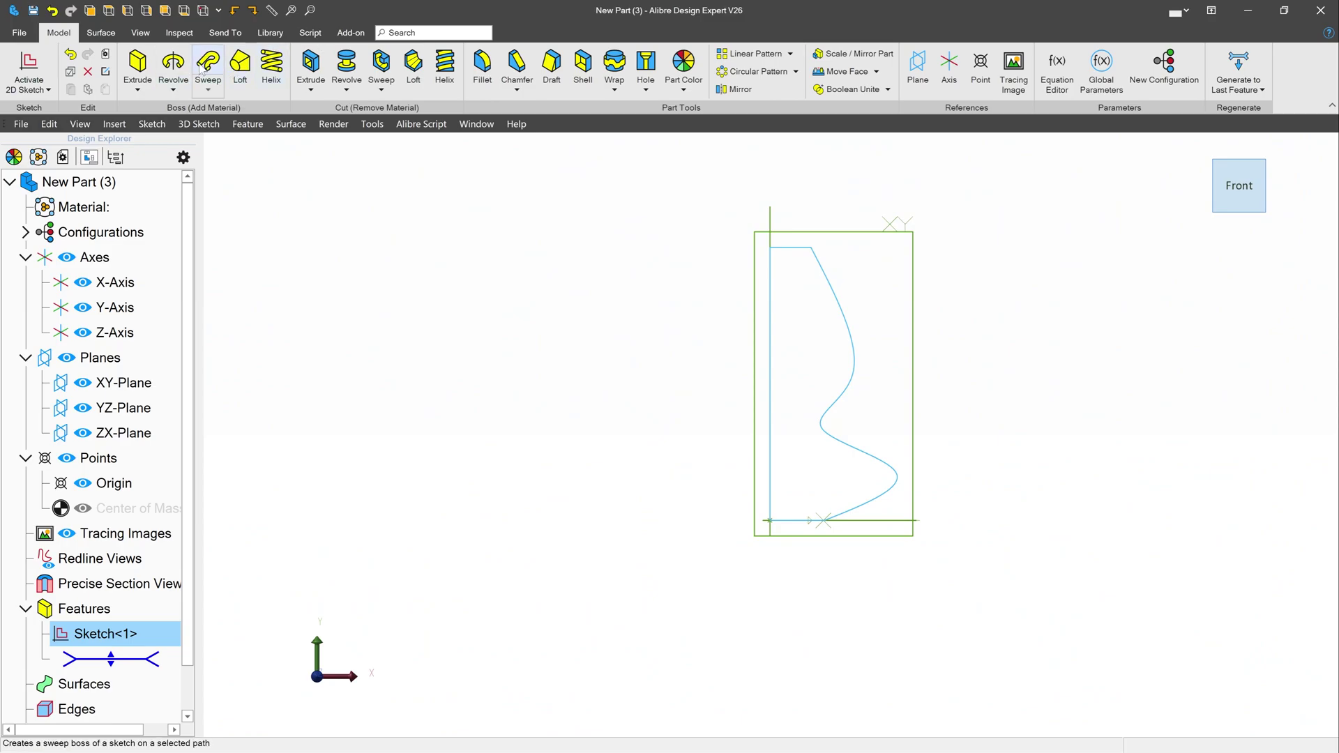
Revolve the profile sketch 360° about the Y axis into a solid boss
{"action": "left_click", "coordinate": [173, 64]}
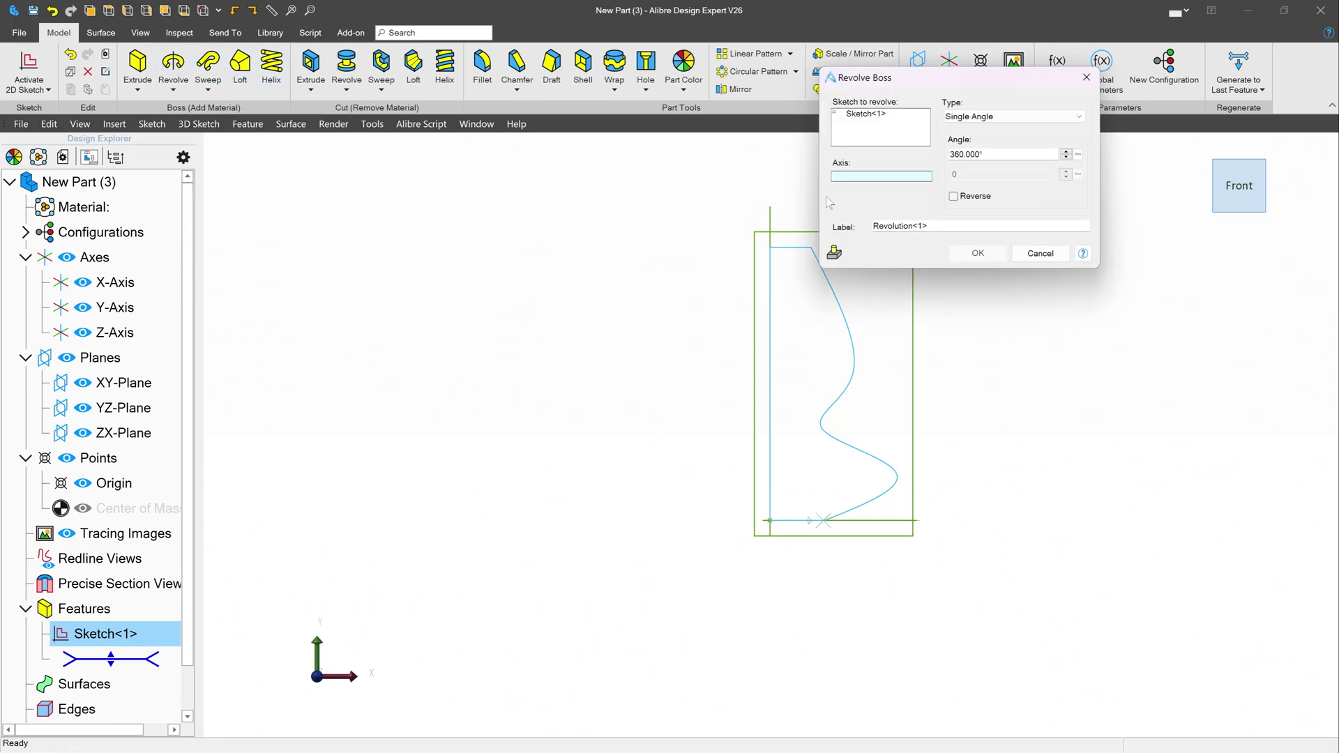
{"action": "left_click", "coordinate": [770, 241]}
{"action": "key", "text": "Return"}
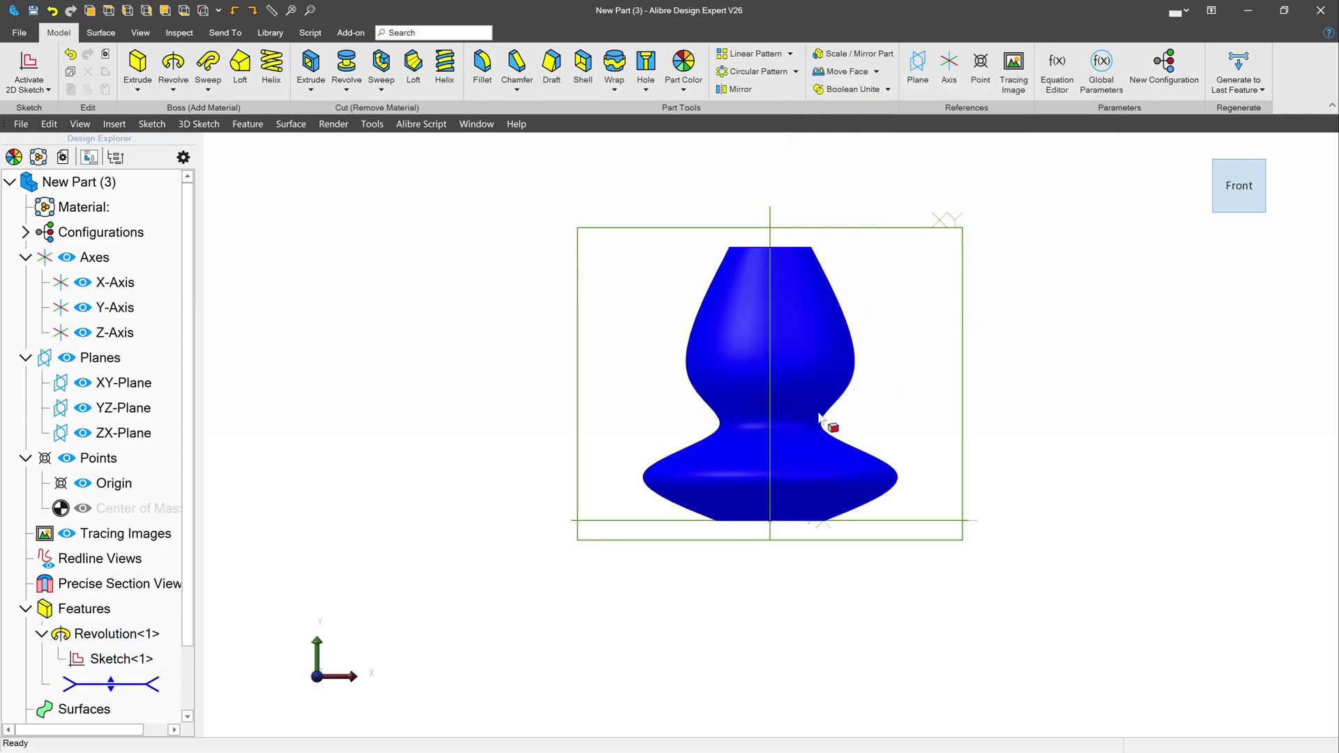
Delete the flat top and bottom faces of the revolved body to leave only its curved outer surface
{"action": "middle_click_drag", "start_coordinate": [830, 424], "coordinate": [726, 385]}
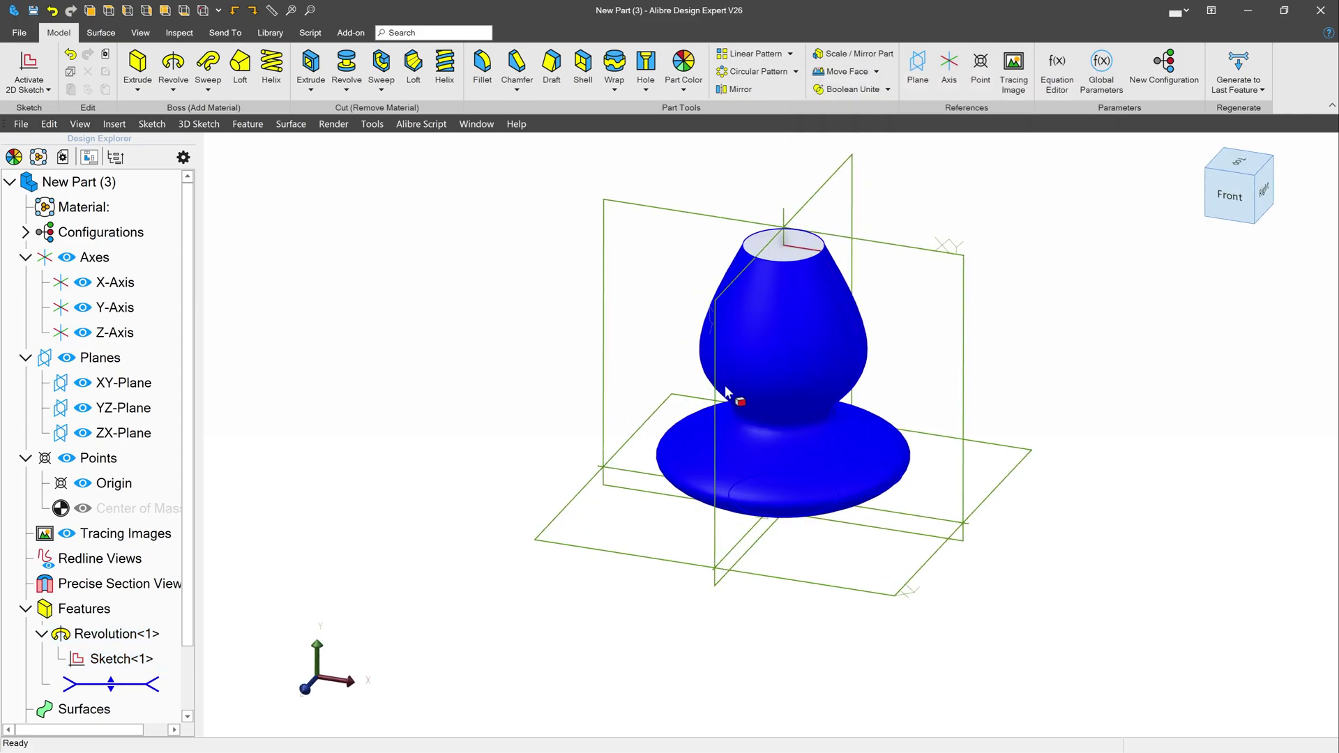
{"action": "left_click", "coordinate": [100, 32]}
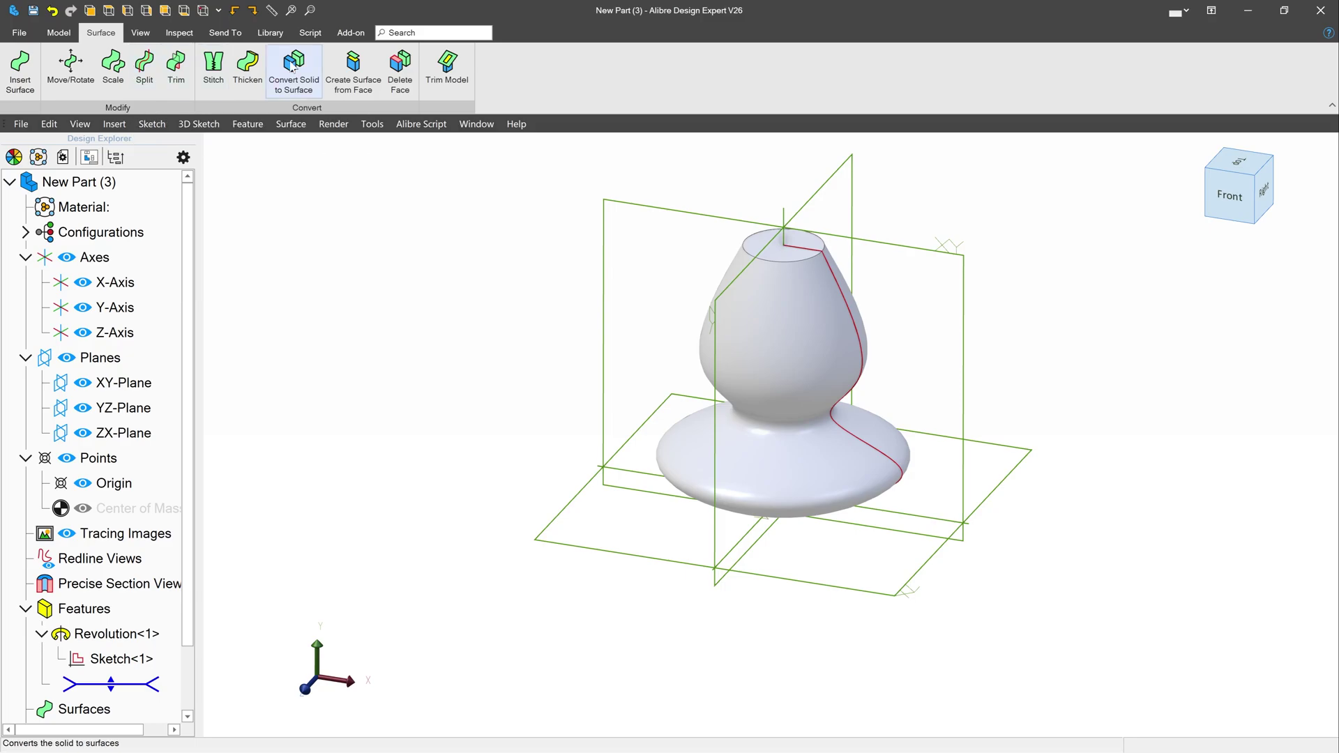
{"action": "left_click", "coordinate": [400, 67]}
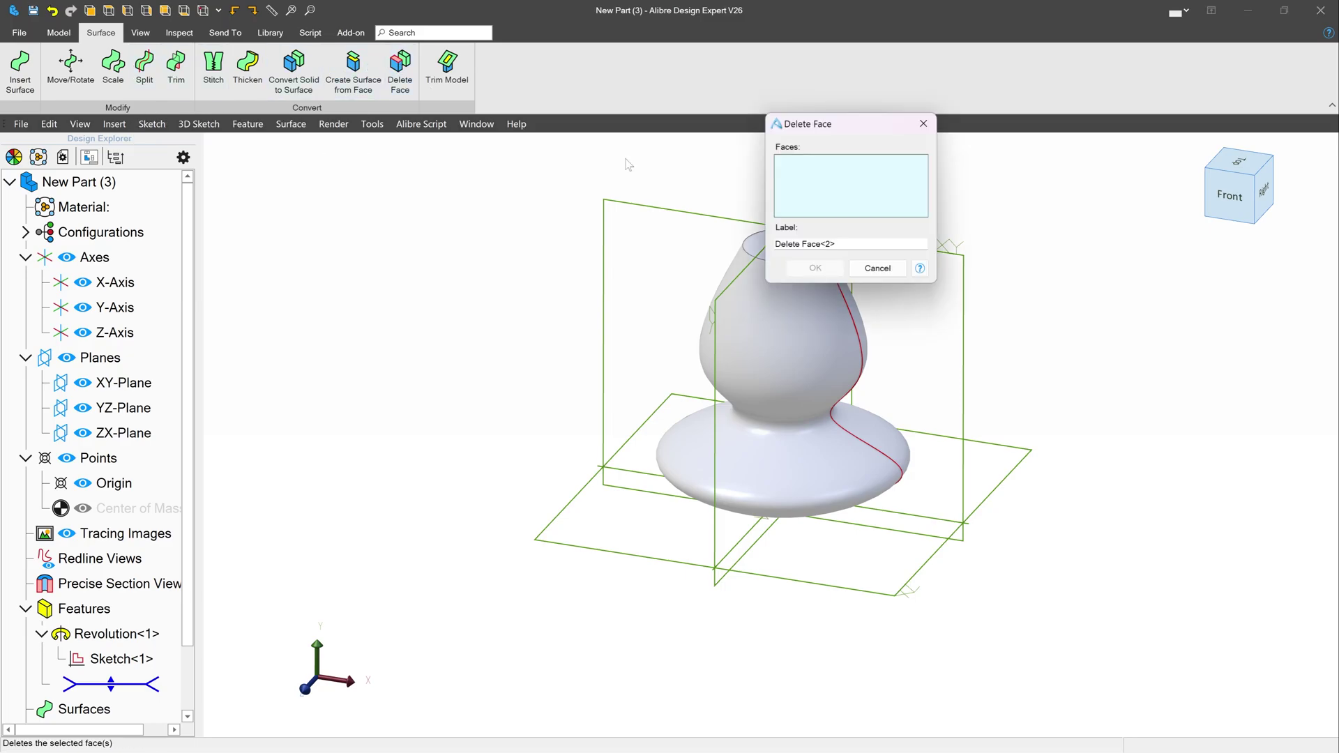
{"action": "left_click", "coordinate": [752, 247]}
{"action": "middle_click_drag", "start_coordinate": [752, 247], "coordinate": [724, 360]}
{"action": "left_click", "coordinate": [782, 460]}
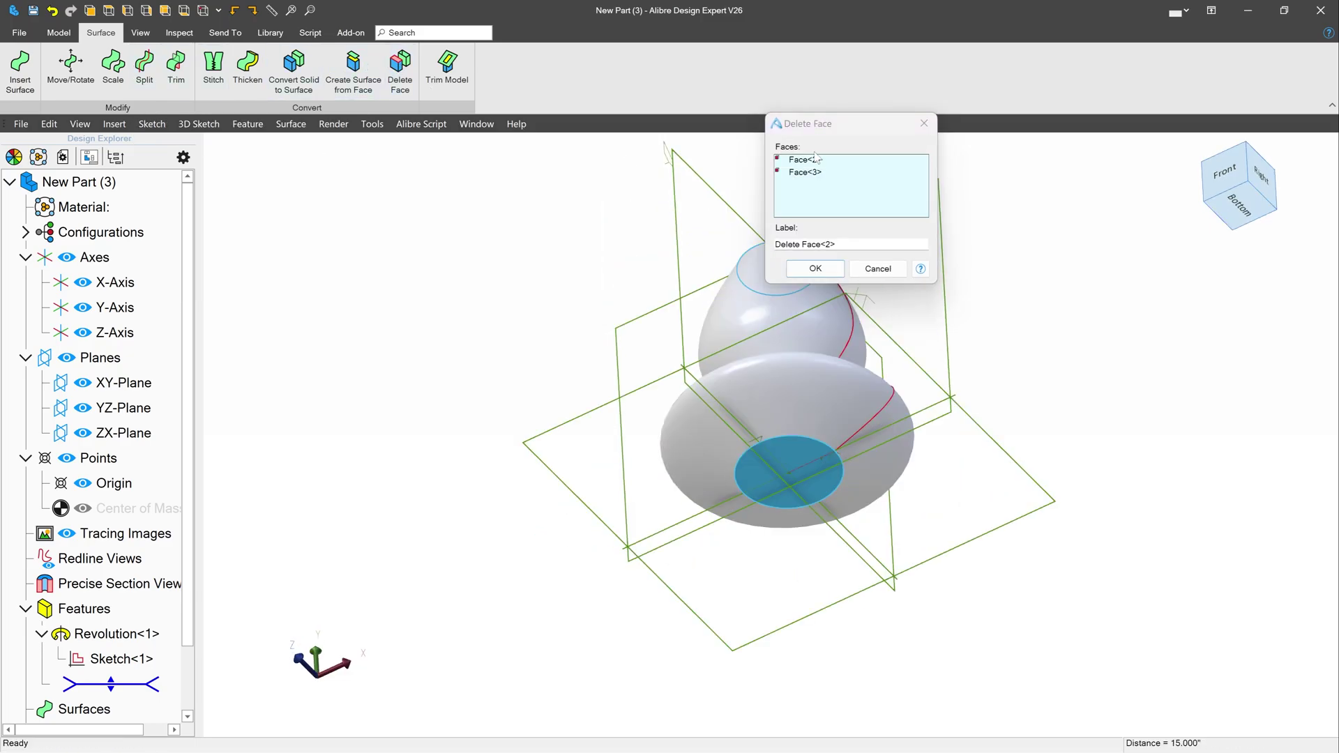
{"action": "left_click_drag", "start_coordinate": [817, 123], "coordinate": [530, 193]}
{"action": "left_click", "coordinate": [529, 338]}
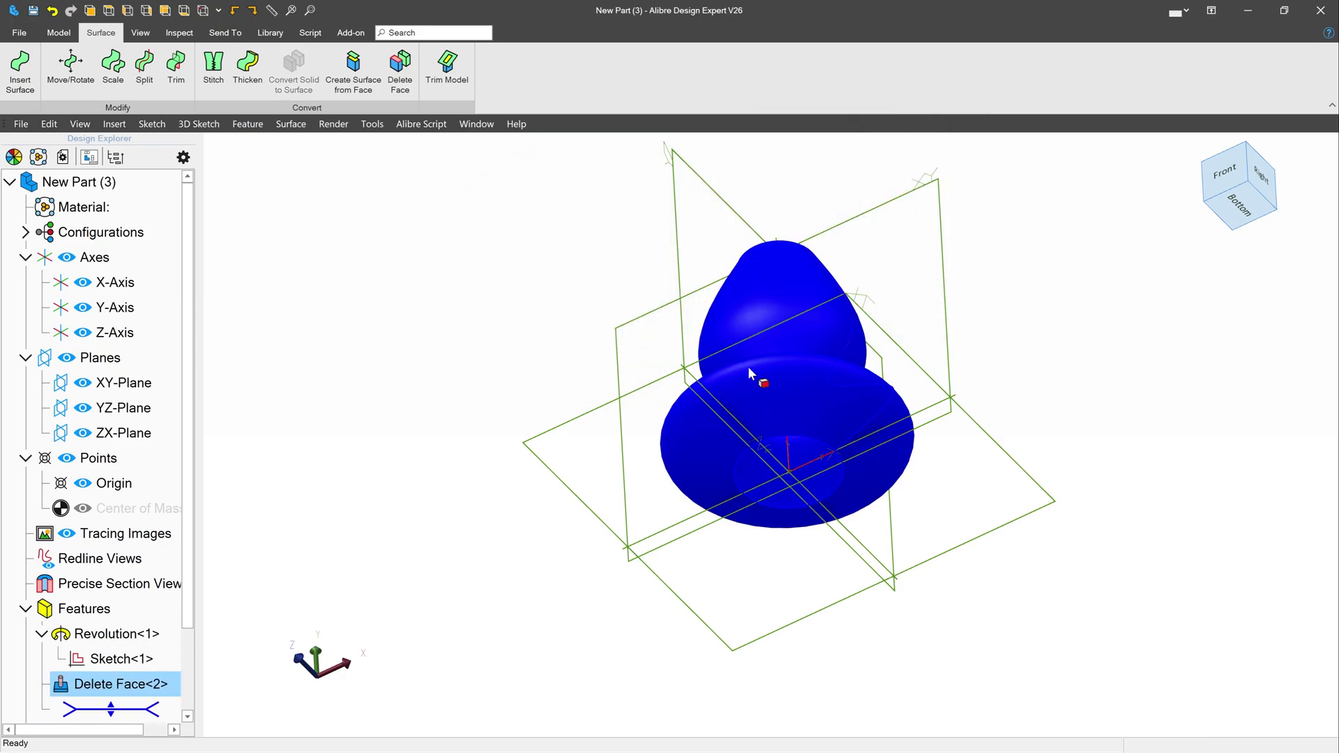
{"action": "scroll", "coordinate": [828, 349], "scroll_direction": "up", "scroll_amount": 3}
{"action": "mouse_move", "coordinate": [826, 343]}
{"action": "middle_mouse_down"}
{"action": "mouse_move", "coordinate": [757, 323]}
{"action": "mouse_move", "coordinate": [750, 355]}
{"action": "middle_mouse_up"}
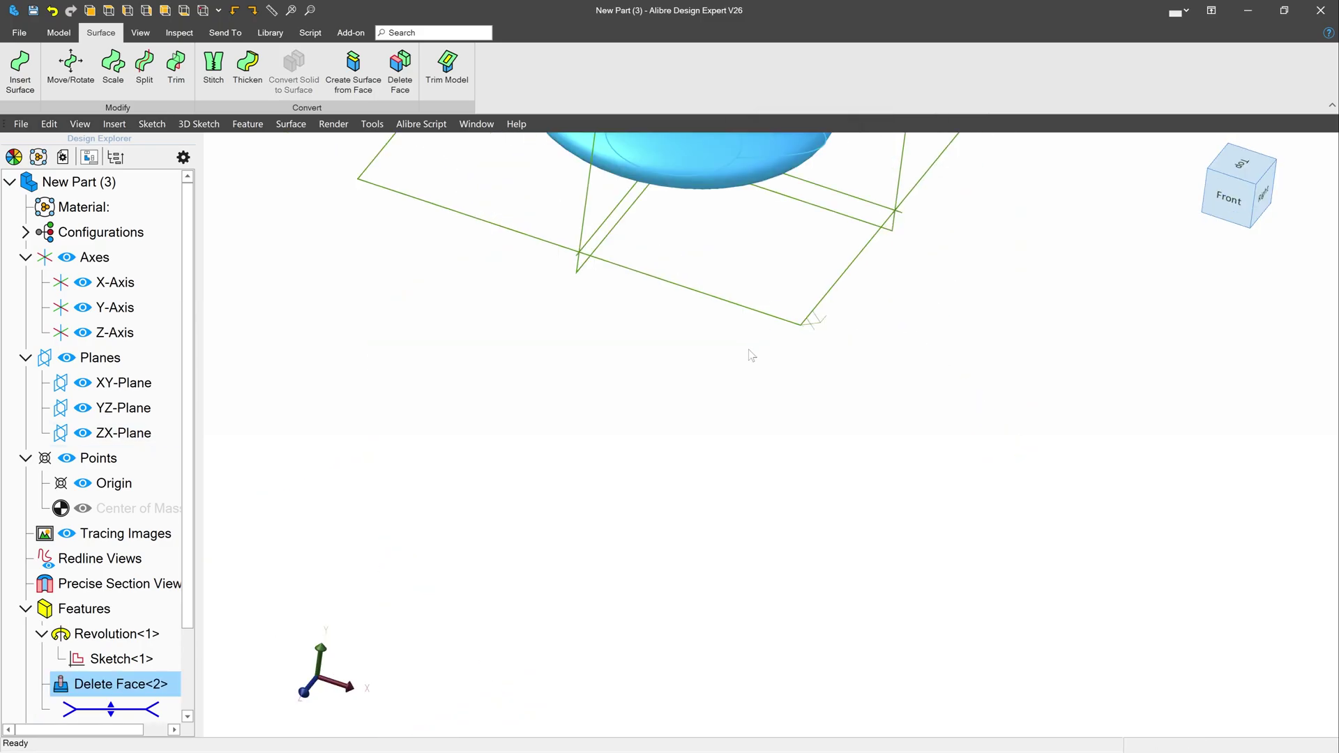
Start a sketch on the XY plane and draw a wide, thin rectangle from just beside the Y axis past the body's lower bulge
{"action": "scroll", "coordinate": [750, 355], "scroll_direction": "down", "scroll_amount": 4}
{"action": "scroll", "coordinate": [738, 222], "scroll_direction": "up", "scroll_amount": 2}
{"action": "middle_click_drag", "start_coordinate": [738, 220], "coordinate": [760, 271]}
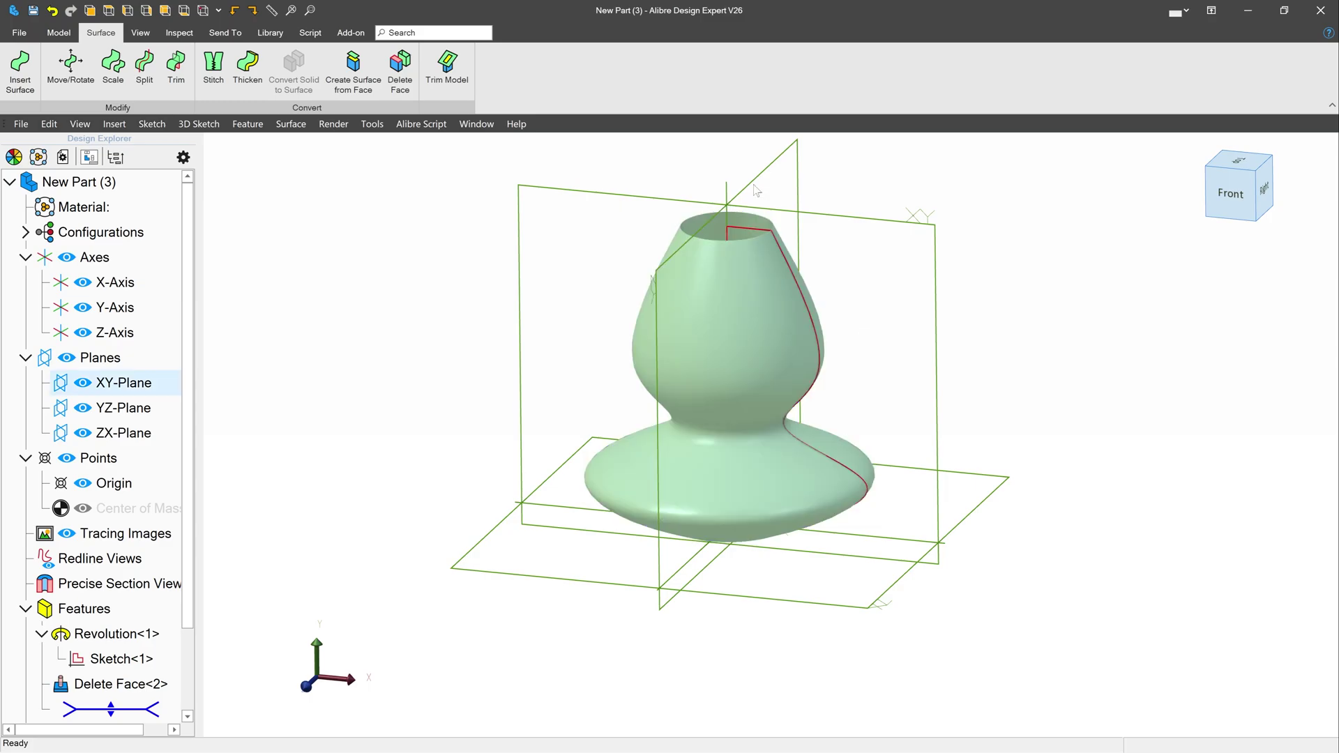
{"action": "left_click", "coordinate": [646, 254]}
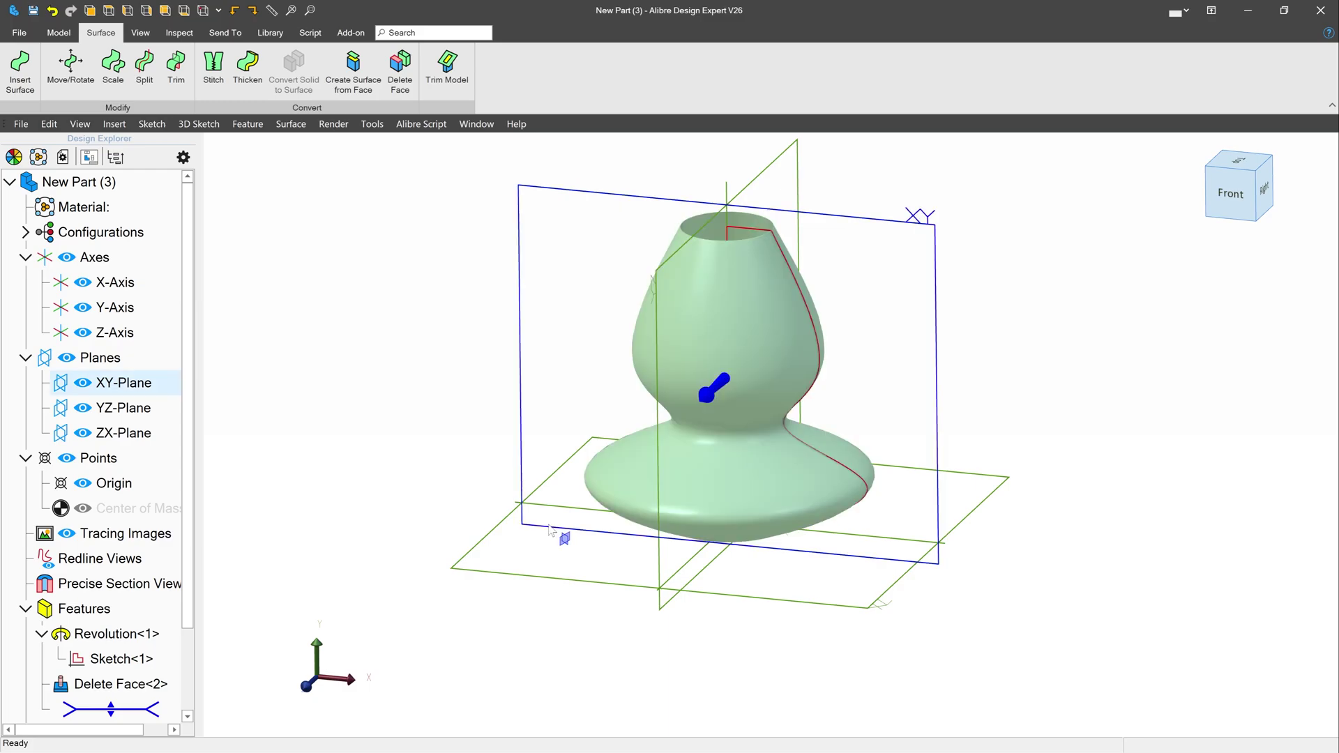
{"action": "middle_click_drag", "start_coordinate": [555, 533], "coordinate": [534, 532]}
{"action": "left_click", "coordinate": [304, 354]}
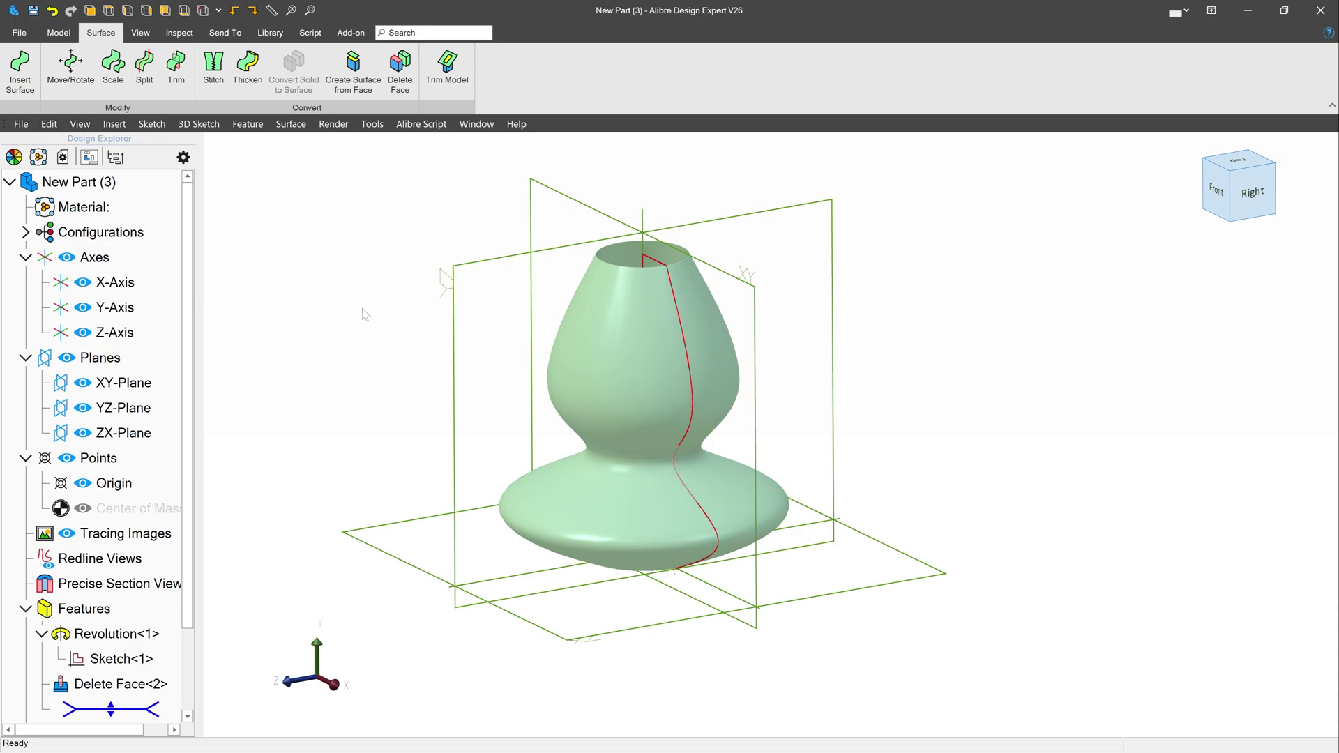
{"action": "left_click", "coordinate": [726, 260]}
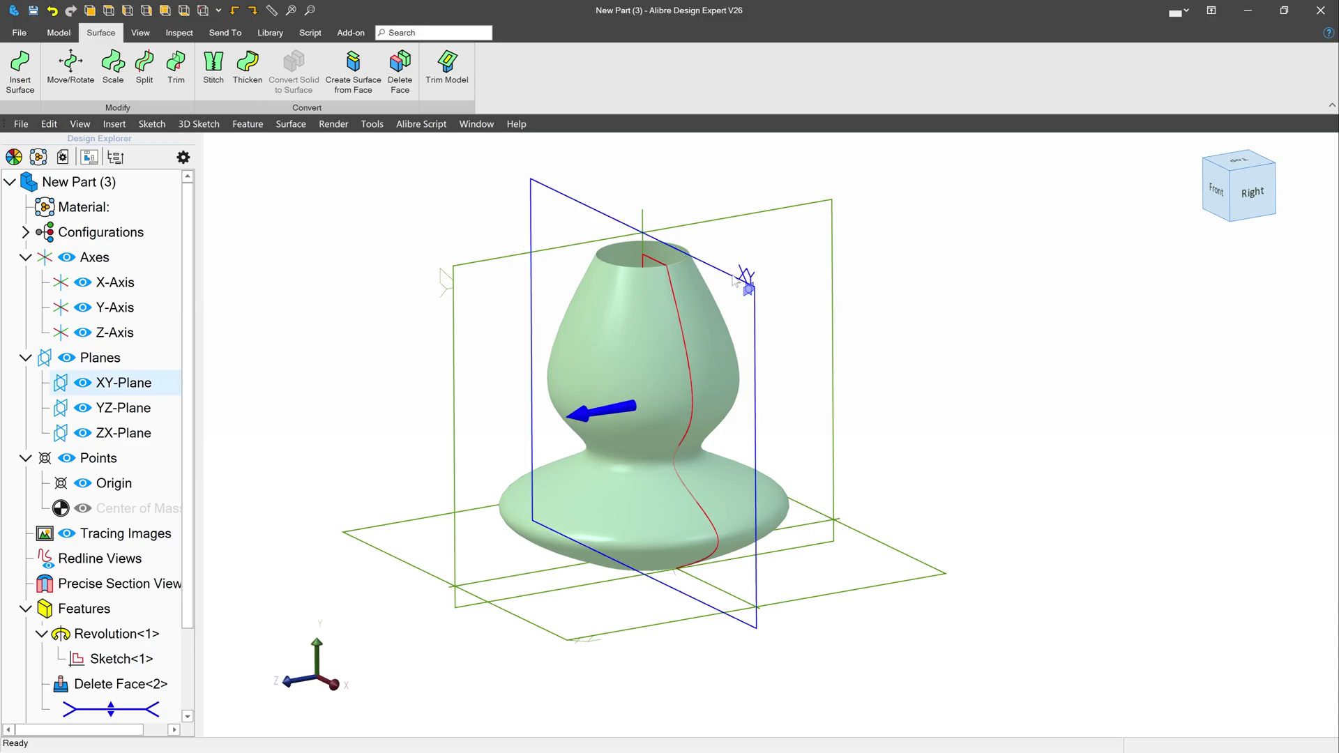
{"action": "left_click", "coordinate": [58, 32]}
{"action": "left_click", "coordinate": [20, 70]}
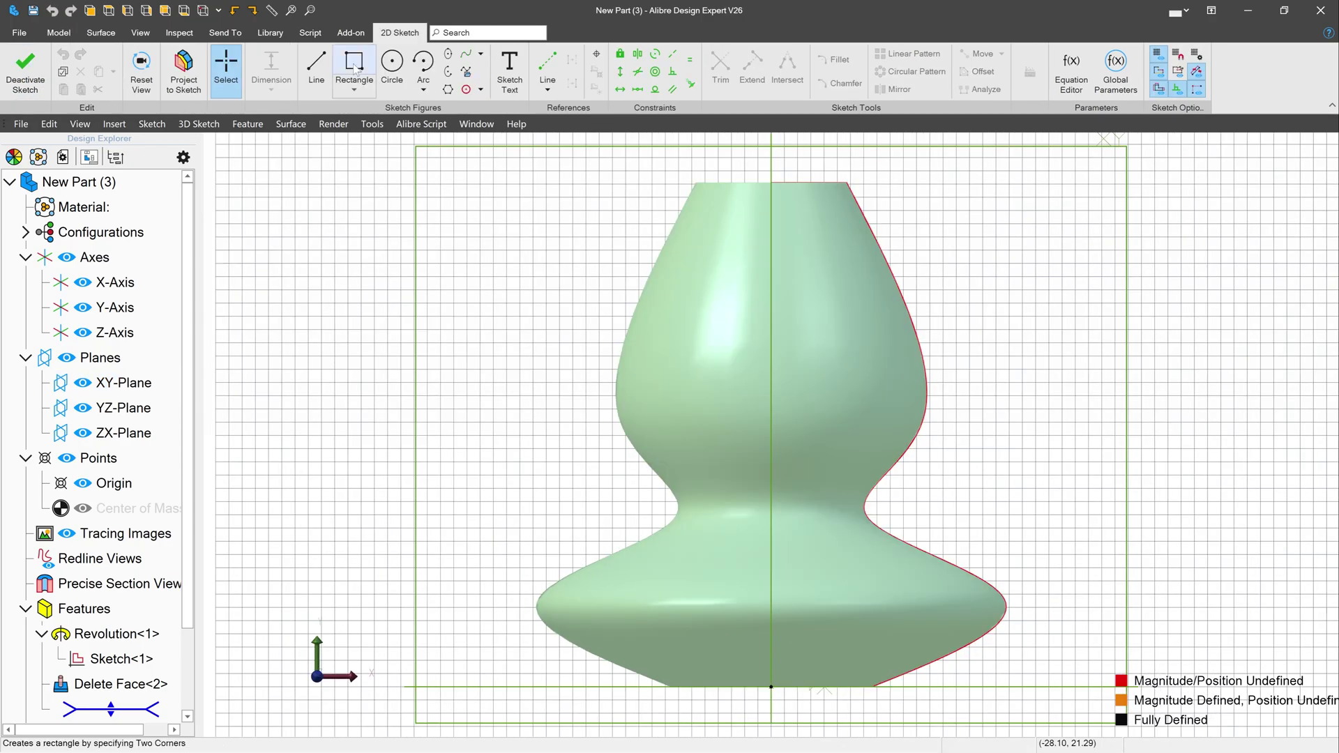
{"action": "left_click", "coordinate": [354, 70]}
{"action": "scroll", "coordinate": [634, 461], "scroll_direction": "down", "scroll_amount": 1}
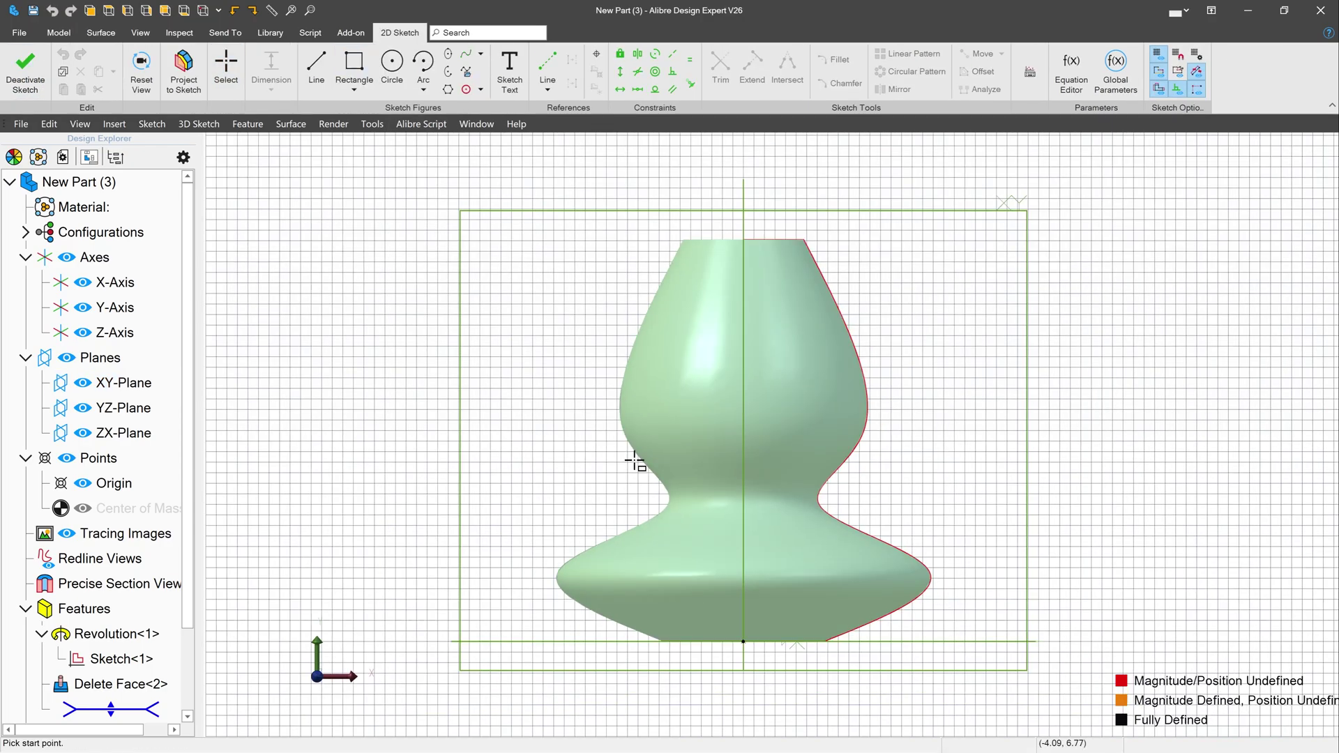
{"action": "left_click", "coordinate": [754, 618]}
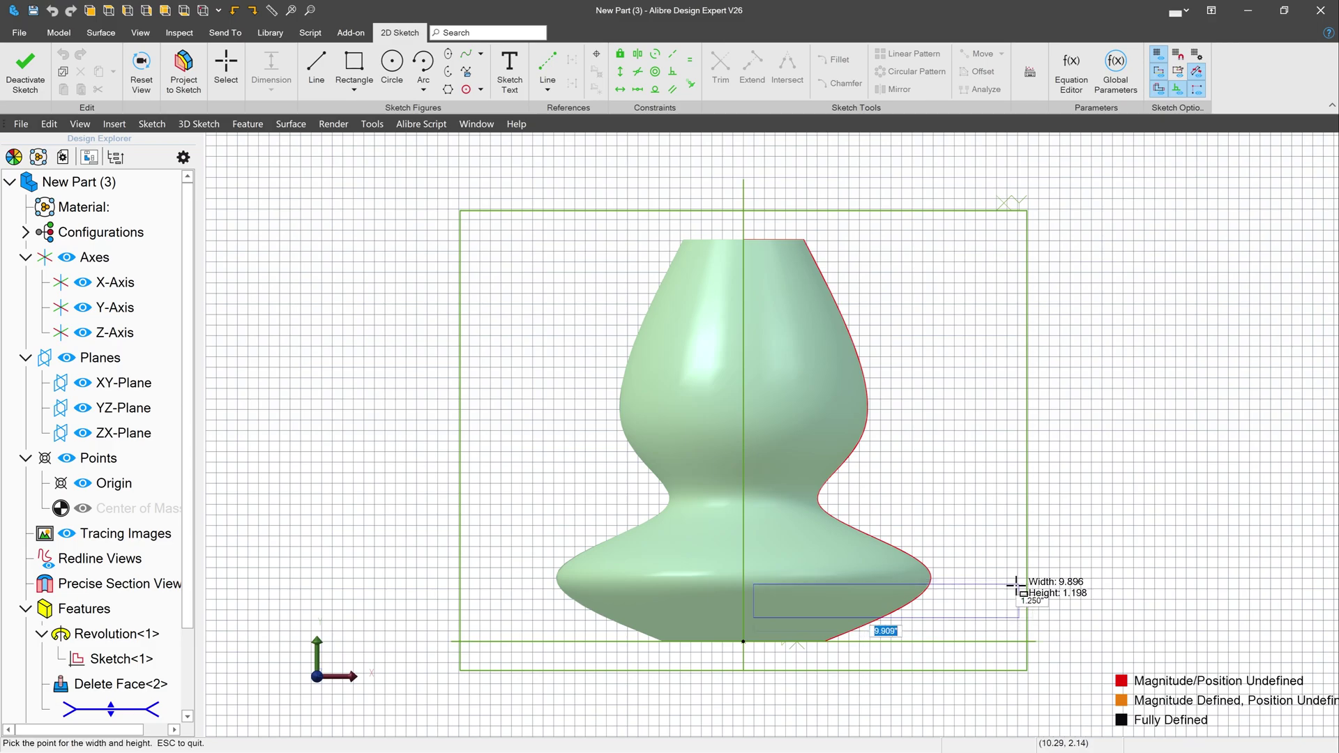
{"action": "left_click", "coordinate": [966, 596]}
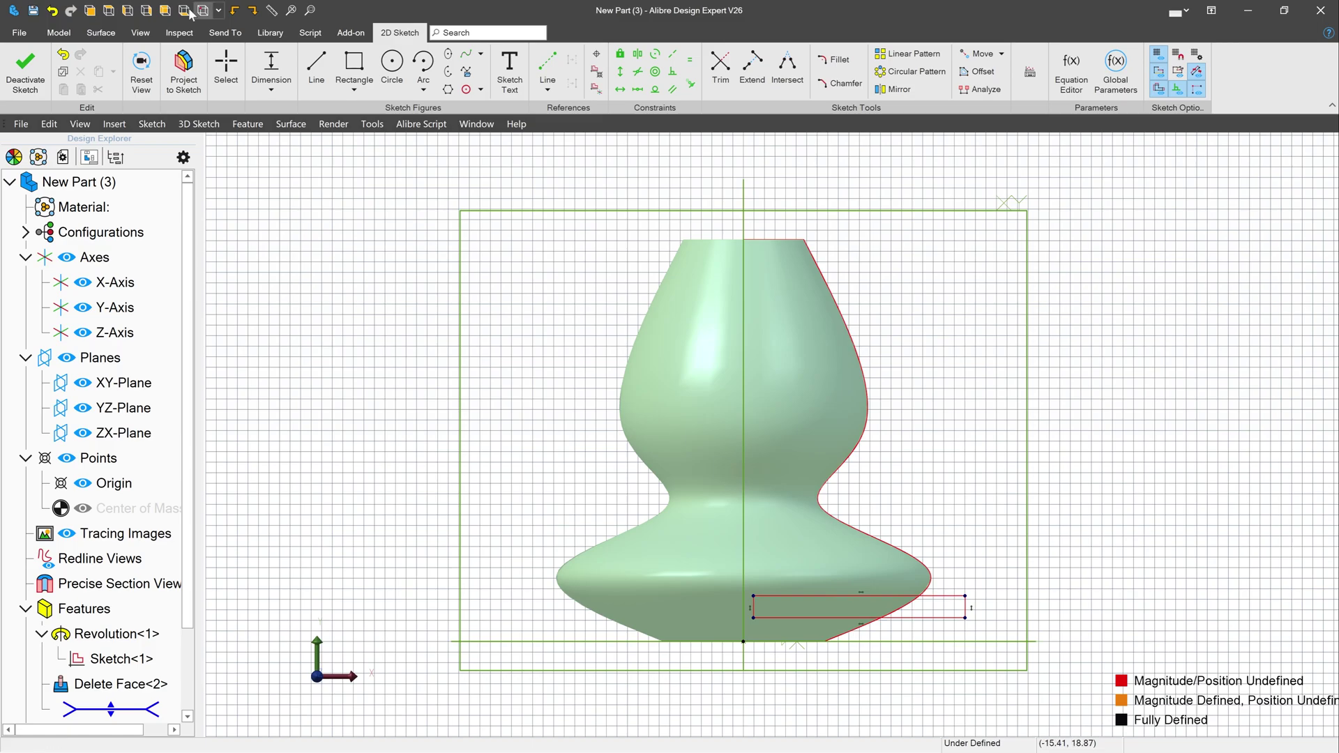
Dimension the horizontal distance from the origin to the rectangle's nearest lower corner as .375 in
{"action": "left_click", "coordinate": [225, 70]}
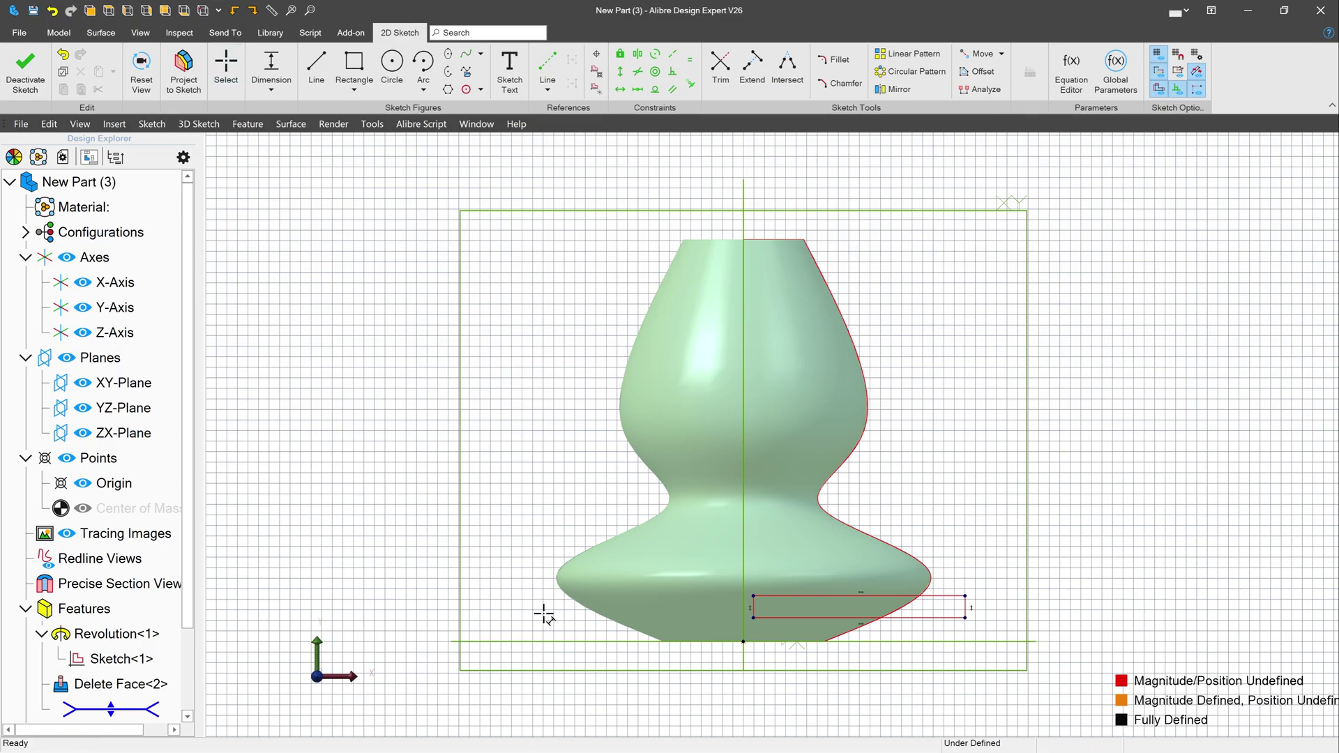
{"action": "left_click", "coordinate": [743, 641]}
{"action": "left_click", "coordinate": [754, 618]}
{"action": "left_click", "coordinate": [745, 690]}
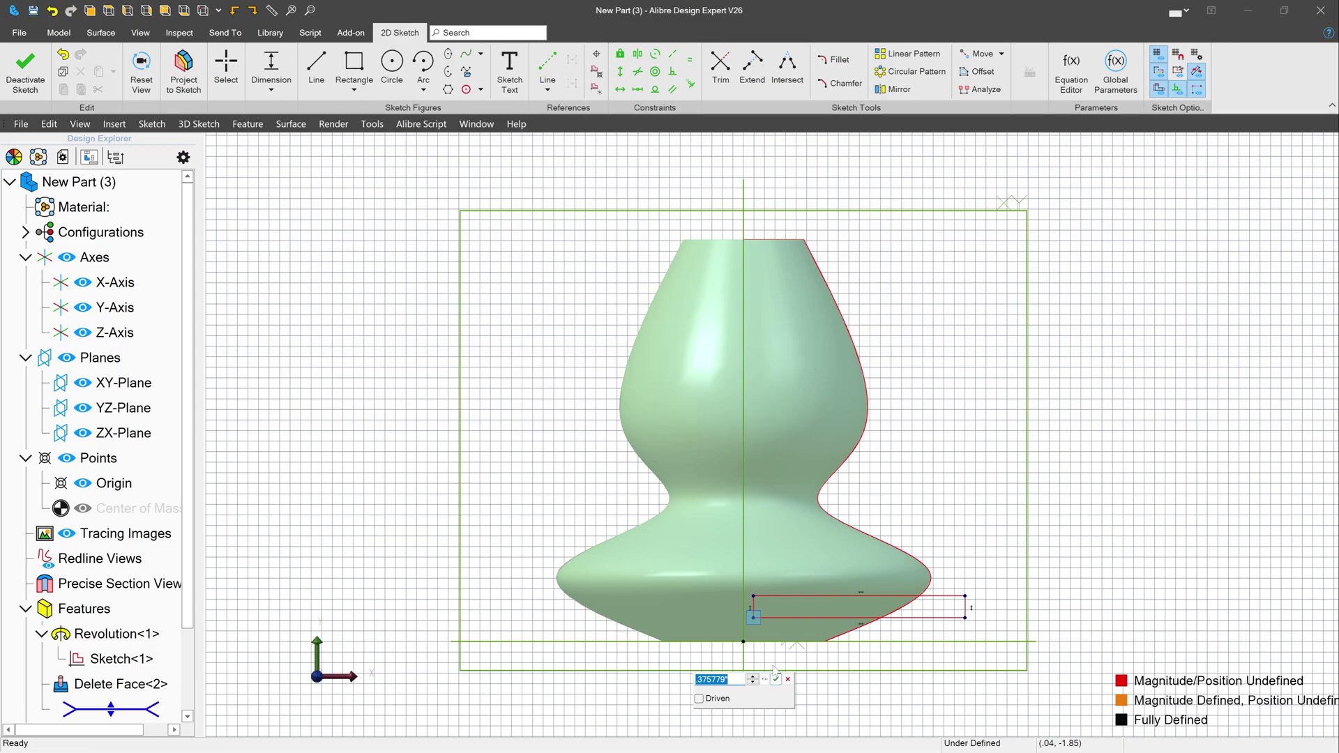
{"action": "key", "text": "BackSpace"}
{"action": "type", "text": ".375"}
{"action": "key", "text": "Return"}
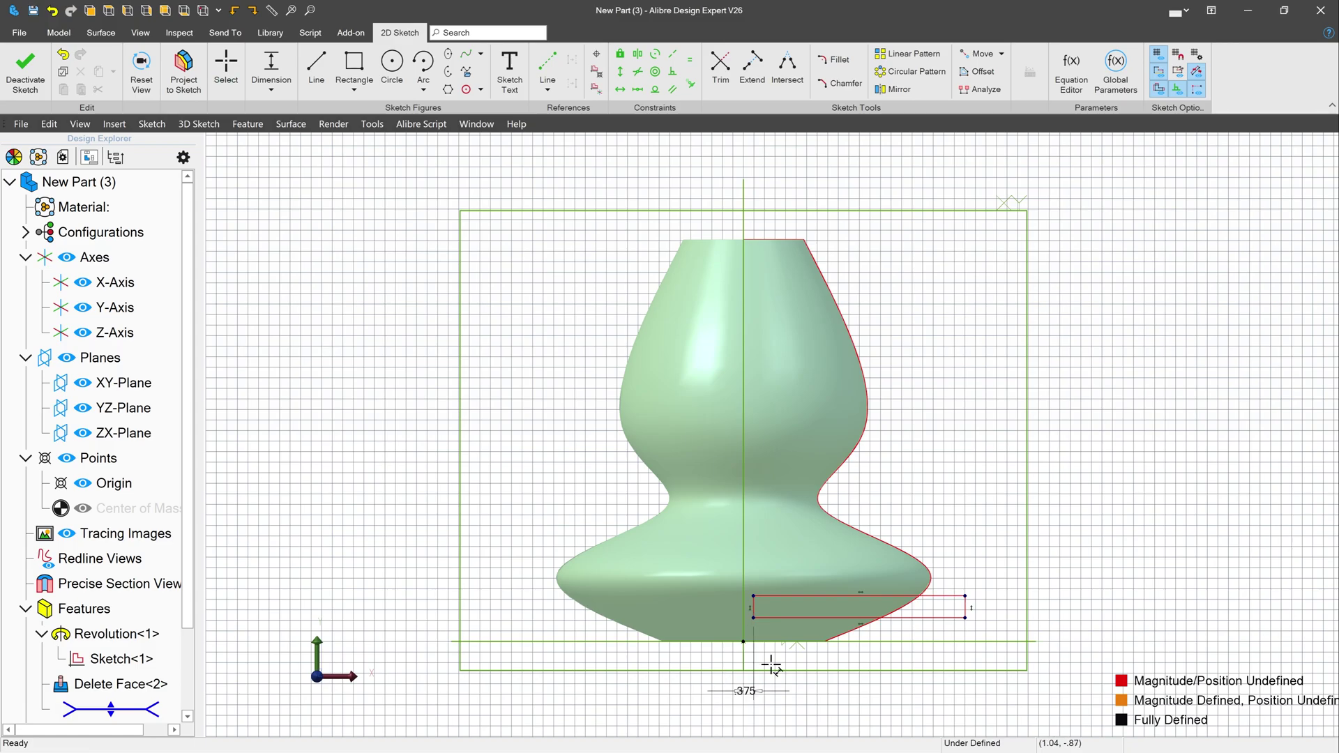
{"action": "left_click", "coordinate": [741, 643]}
{"action": "left_click", "coordinate": [752, 519]}
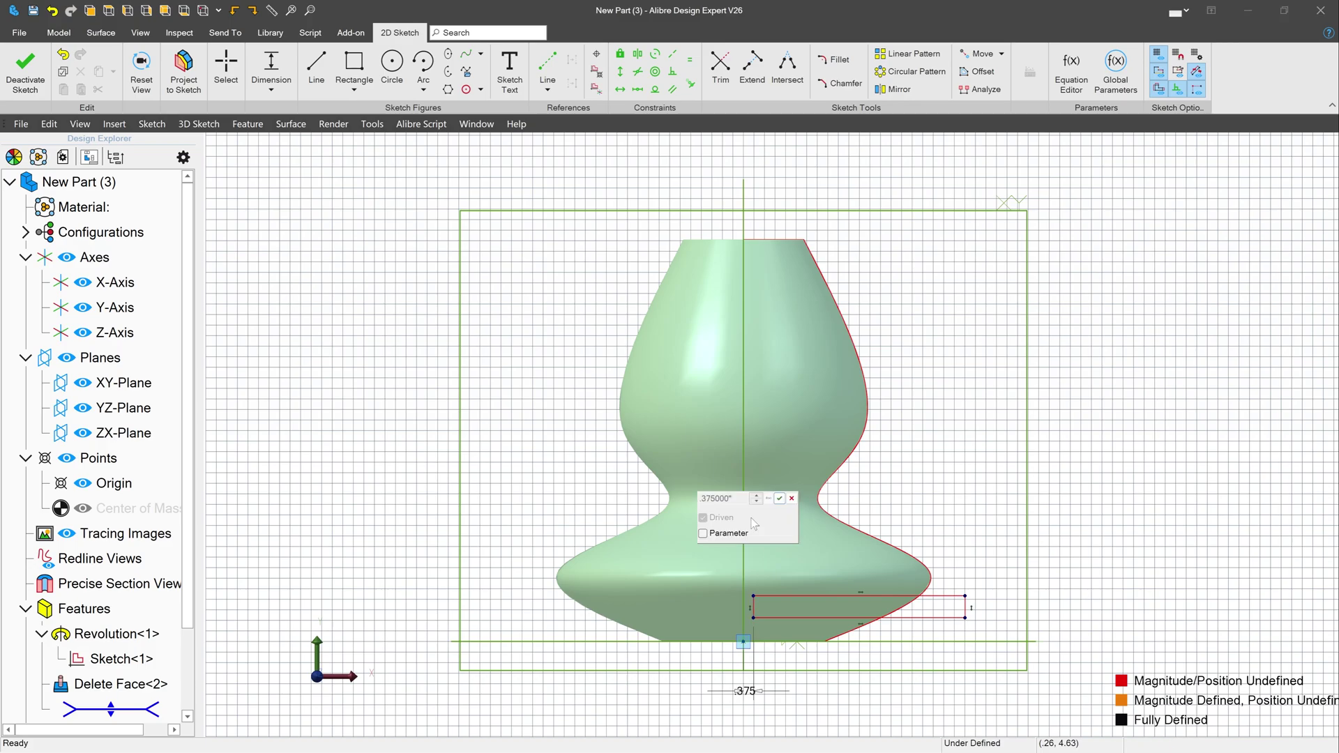
{"action": "key", "text": "Escape"}
Dimension the vertical distance from the origin to the rectangle's nearest lower corner as .25 in
{"action": "left_click", "coordinate": [752, 617]}
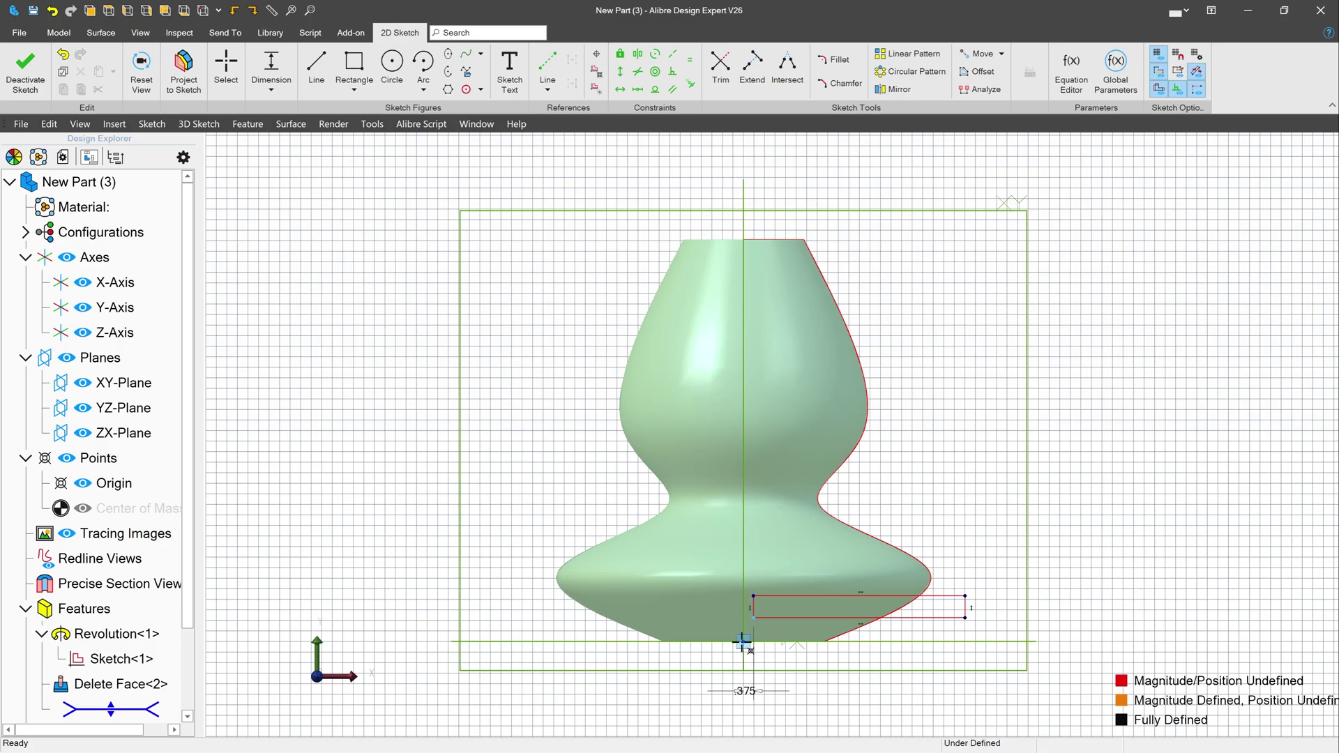
{"action": "left_click", "coordinate": [744, 642]}
{"action": "left_click", "coordinate": [669, 632]}
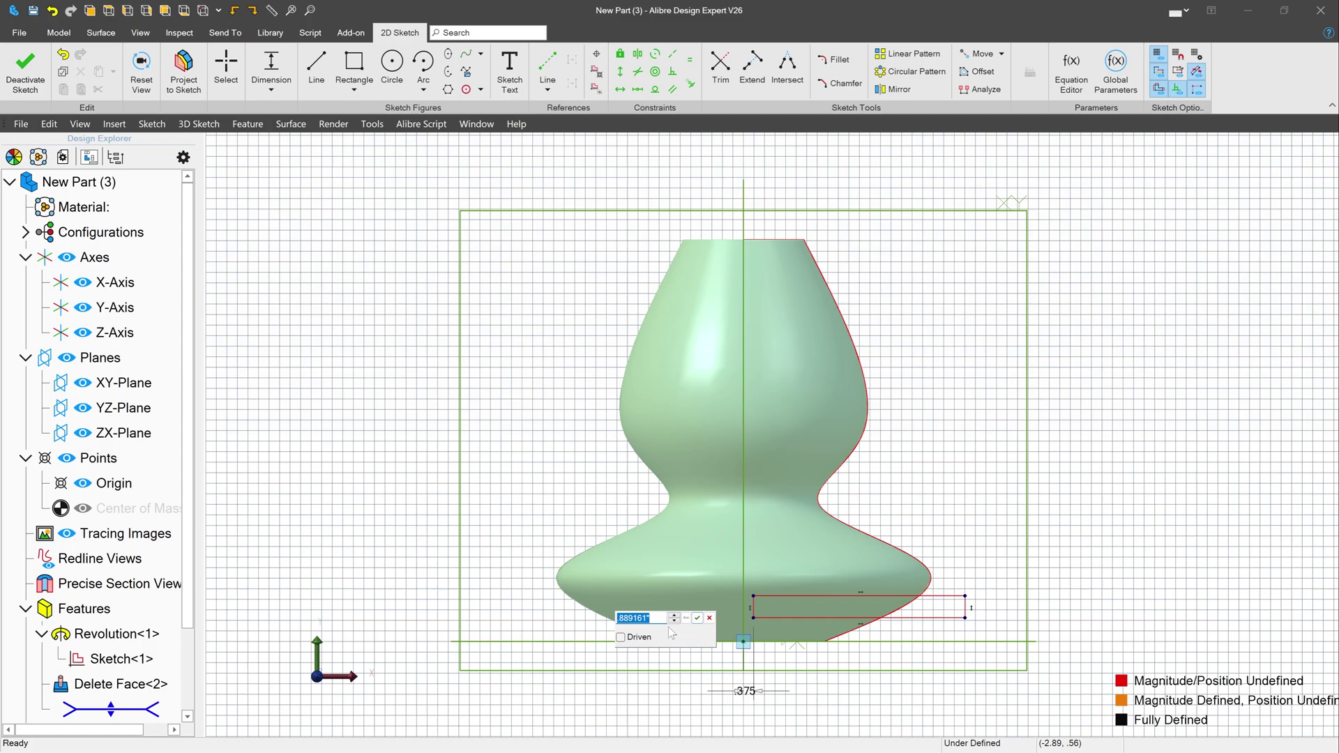
{"action": "type", "text": ".25"}
{"action": "key", "text": "Return"}
Dimension the rectangle's short vertical side, setting its height to .25 in
{"action": "scroll", "coordinate": [754, 656], "scroll_direction": "up", "scroll_amount": 3}
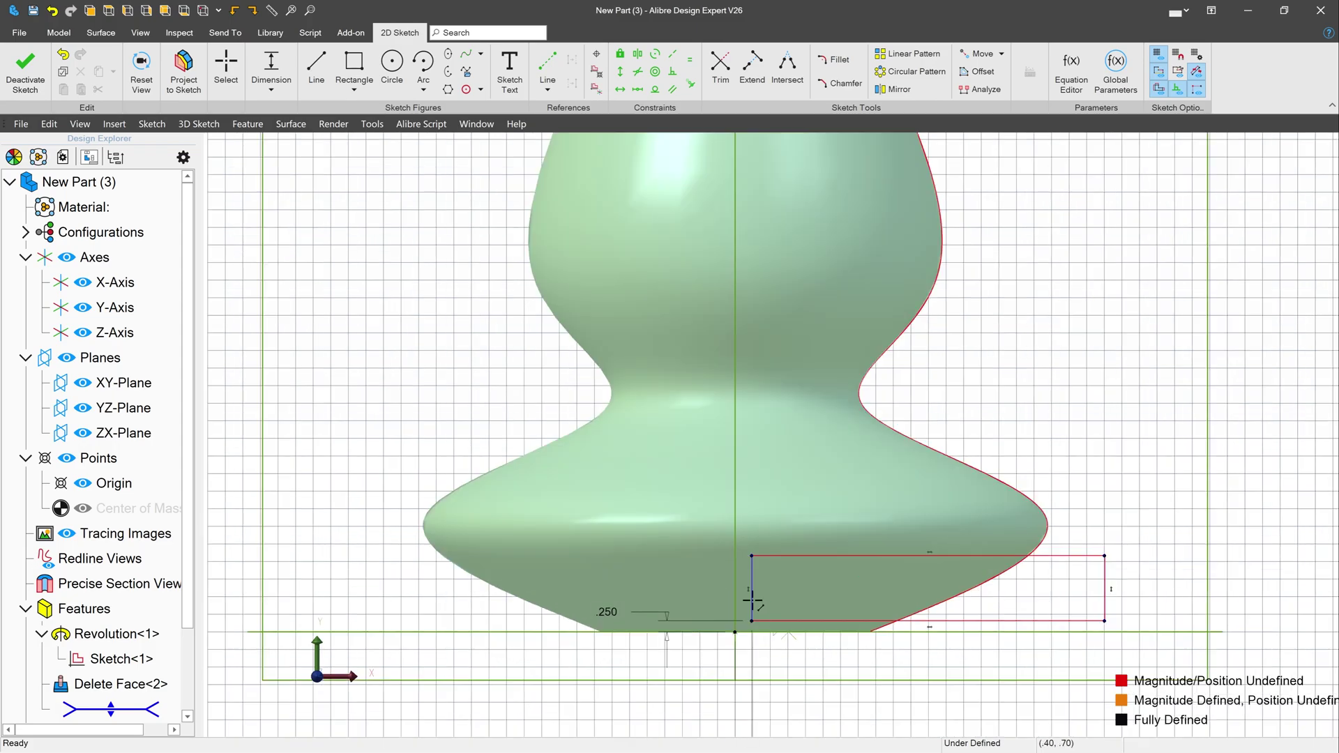
{"action": "left_click", "coordinate": [752, 600]}
{"action": "left_click", "coordinate": [678, 588]}
{"action": "type", "text": "."}
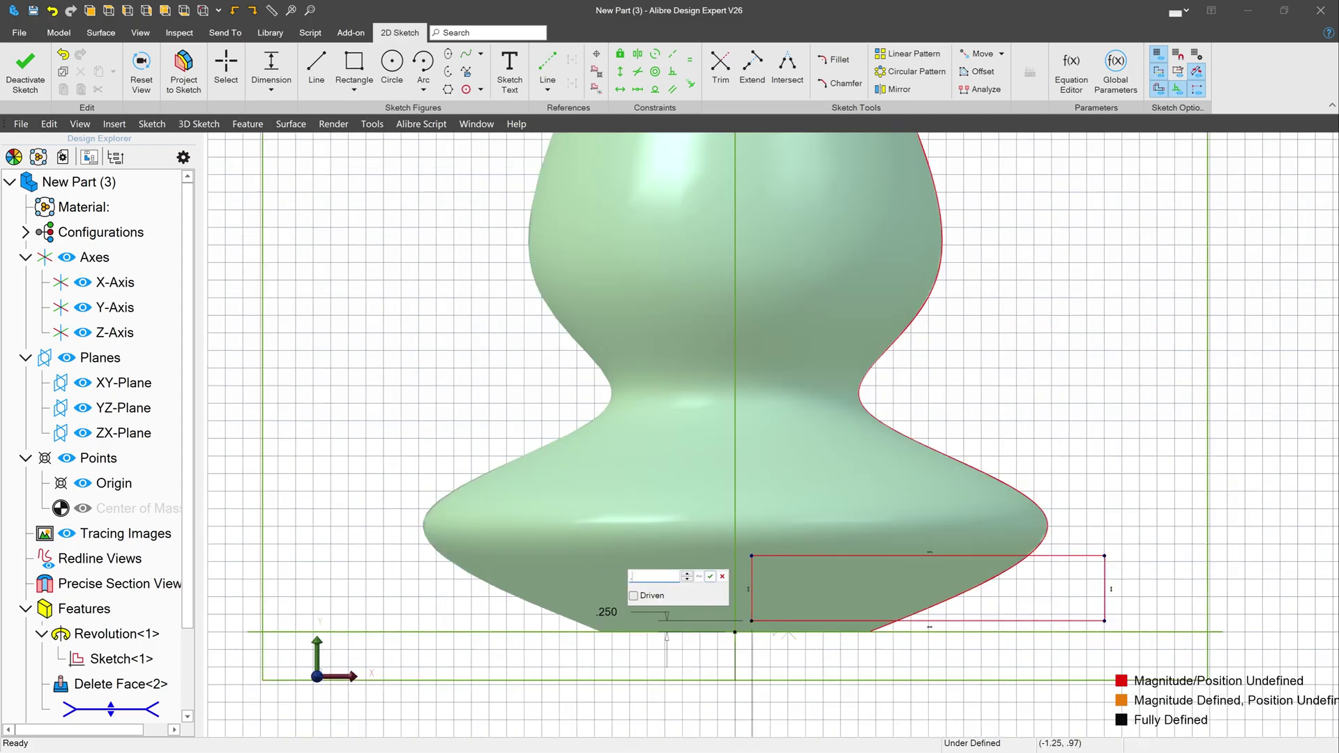
{"action": "type", "text": "25"}
{"action": "key", "text": "Return"}
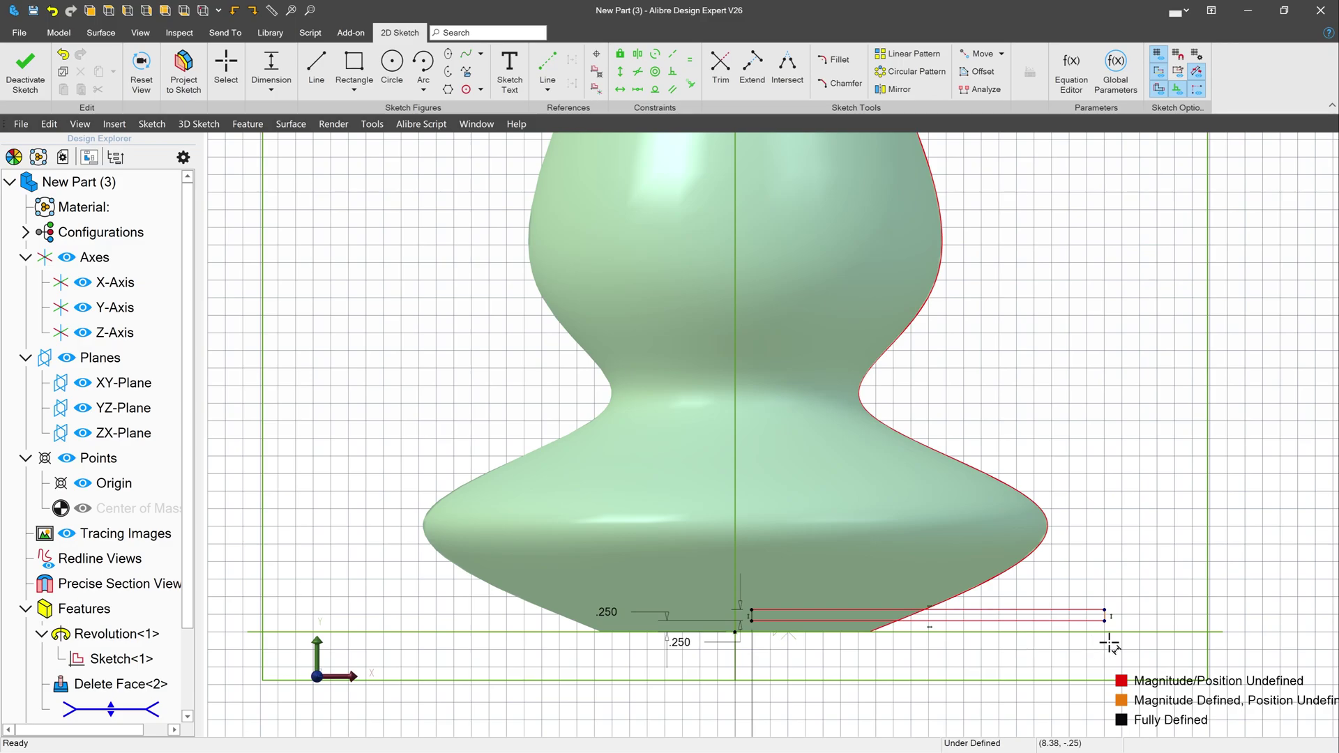
Set the length of the rectangle's bottom edge to 8 in and finish the sketch
{"action": "left_click", "coordinate": [1081, 621]}
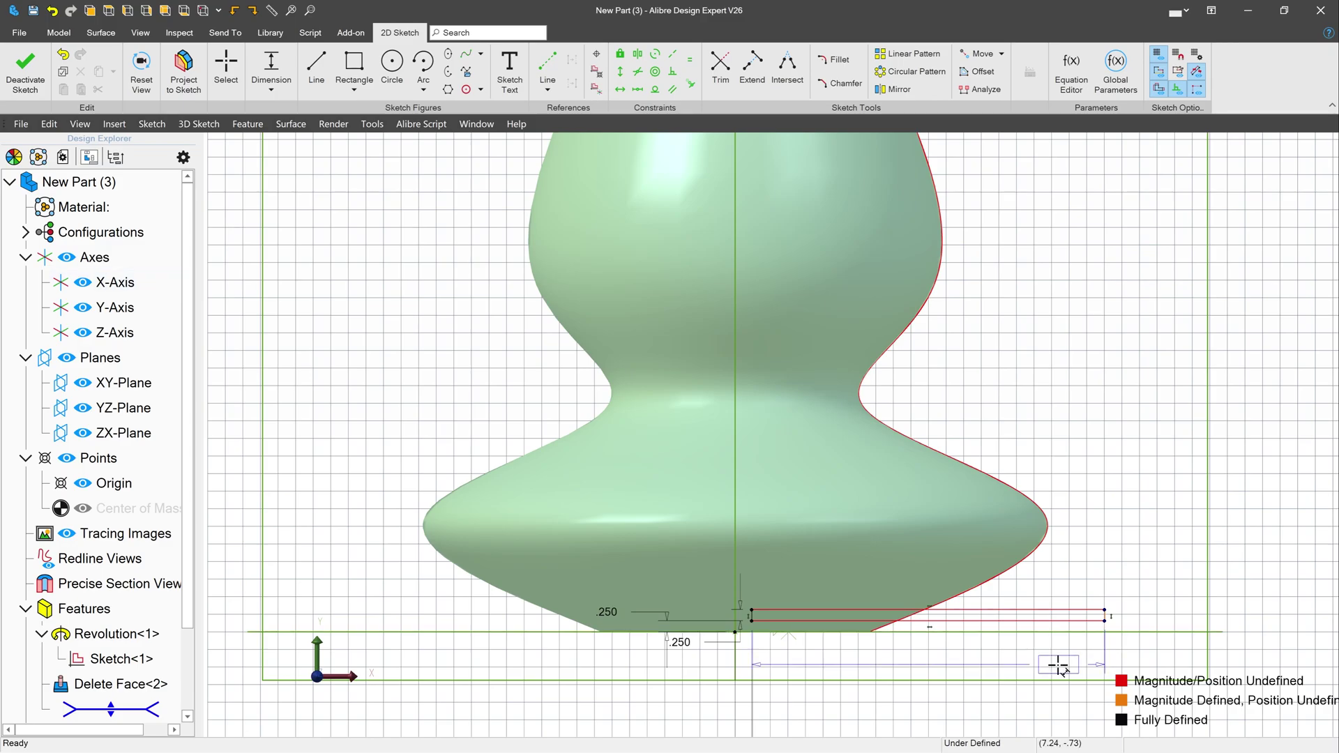
{"action": "left_click", "coordinate": [1059, 666]}
{"action": "type", "text": "8"}
{"action": "key", "text": "Return"}
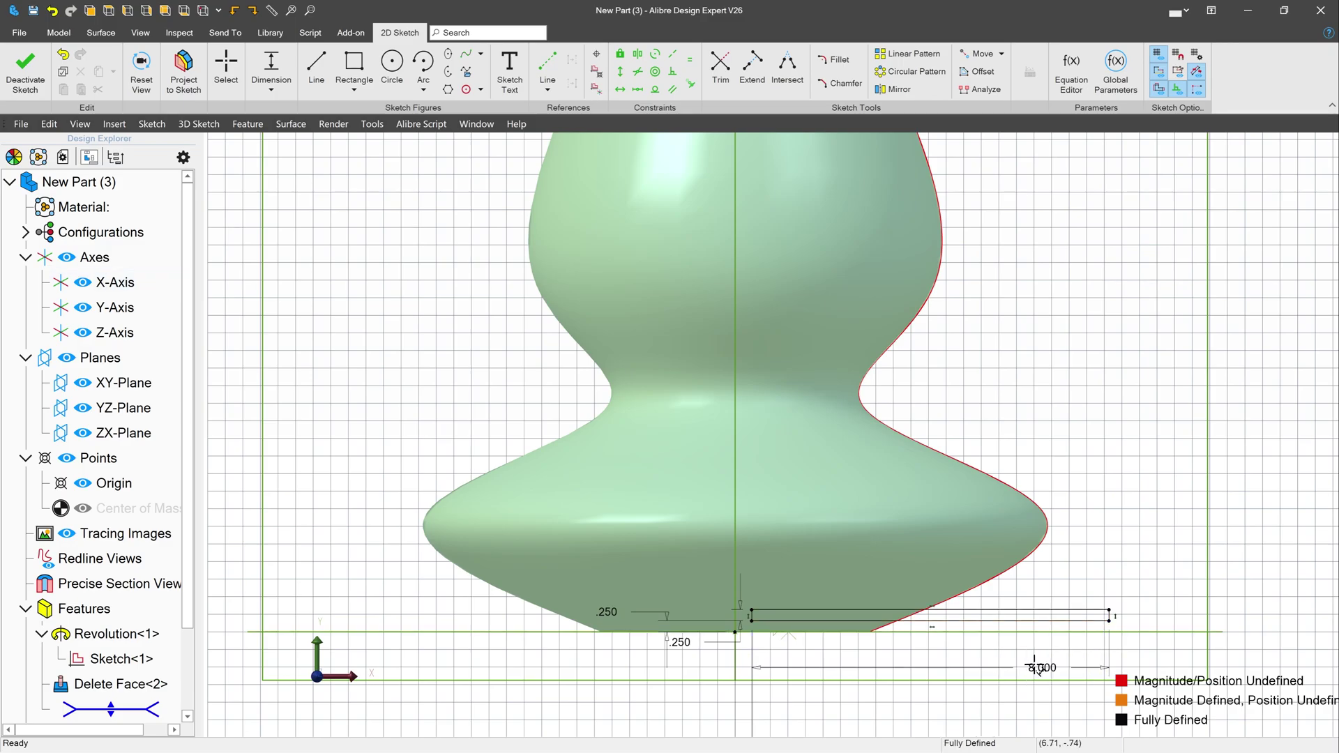
{"action": "scroll", "coordinate": [764, 593], "scroll_direction": "down", "scroll_amount": 3}
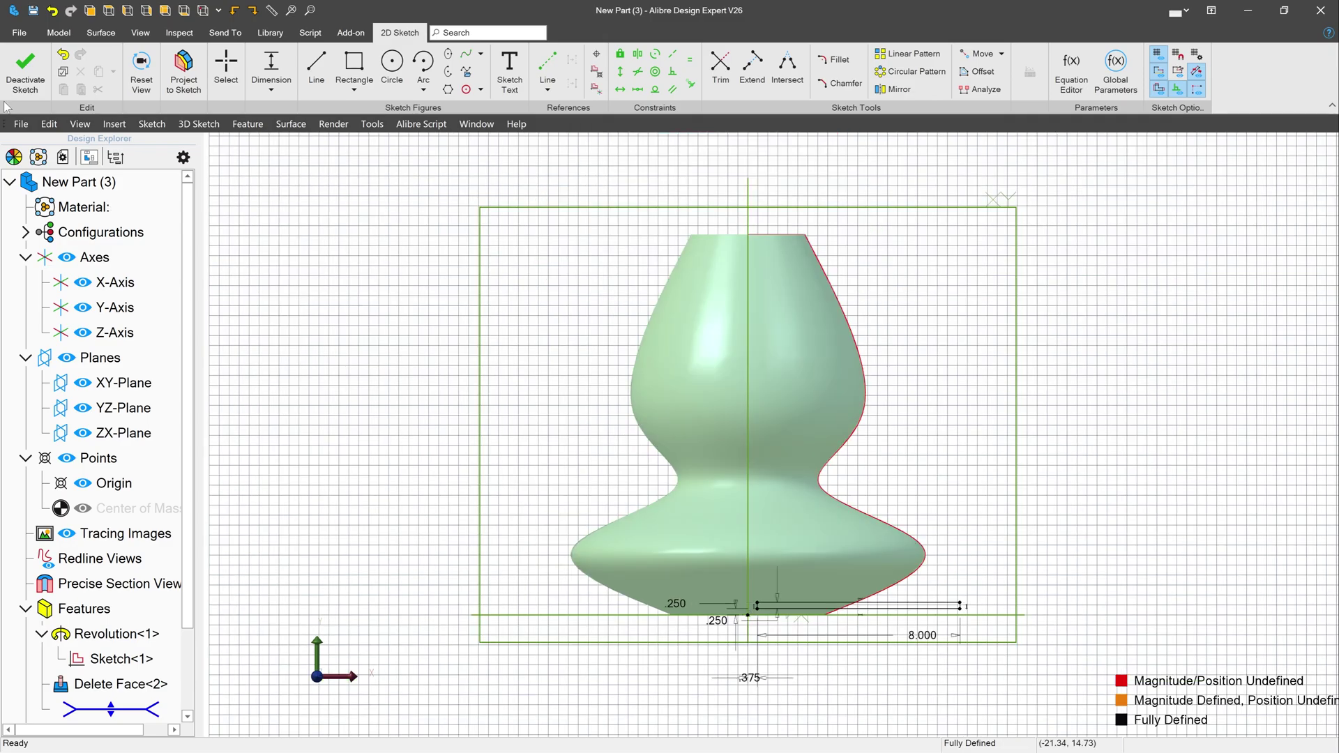
{"action": "left_click", "coordinate": [25, 72]}
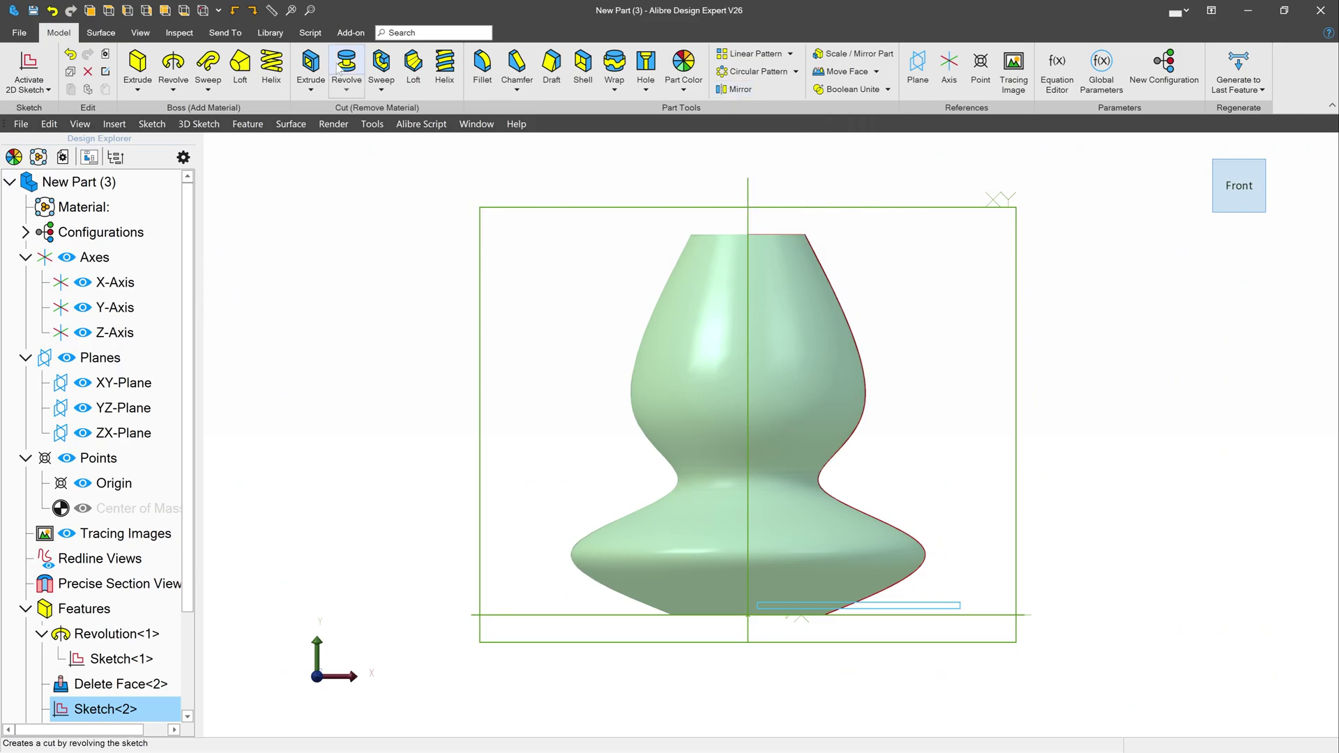
Create a clockwise Helical Boss from the rectangle sketch about the Y-Axis, with a height of 14.5 in and a constant pitch of 28 in
{"action": "left_click", "coordinate": [271, 68]}
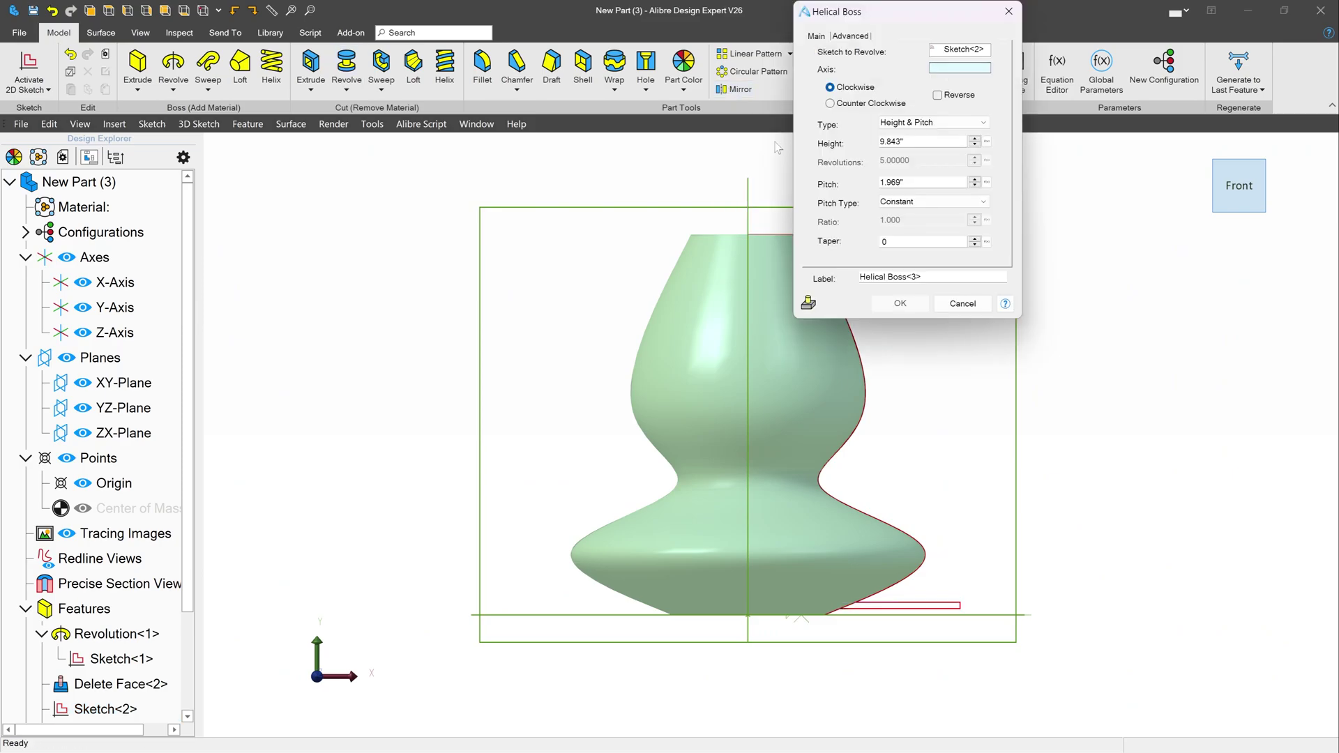
{"action": "left_click", "coordinate": [747, 196]}
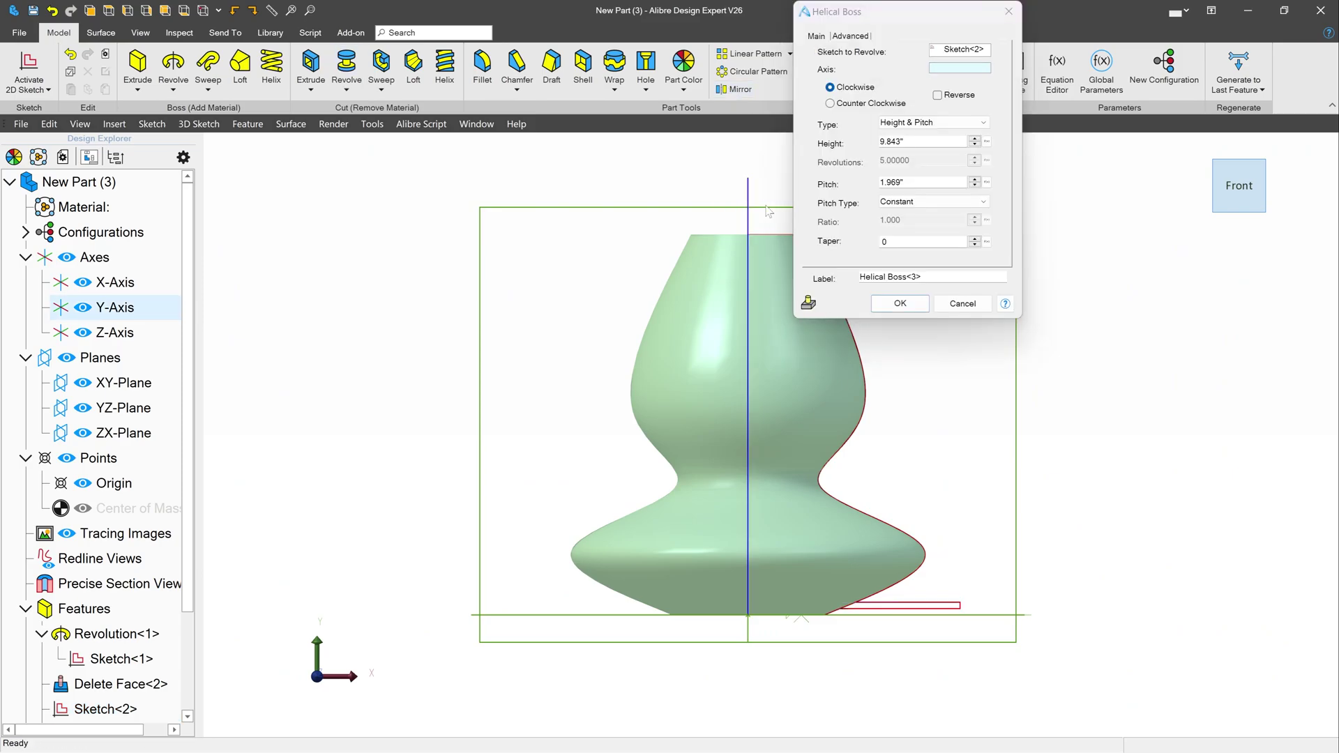
{"action": "left_click_drag", "start_coordinate": [916, 141], "coordinate": [783, 129]}
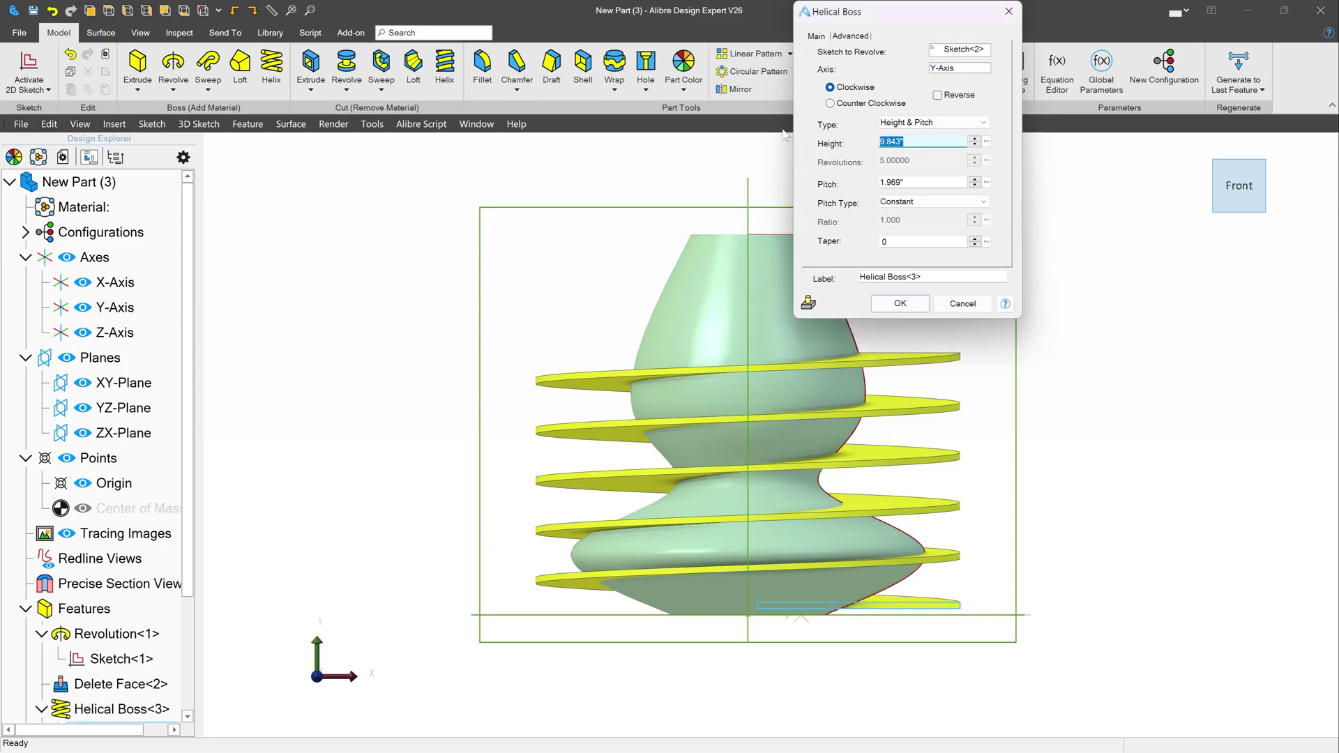
{"action": "type", "text": "14.5"}
{"action": "key", "text": "Tab"}
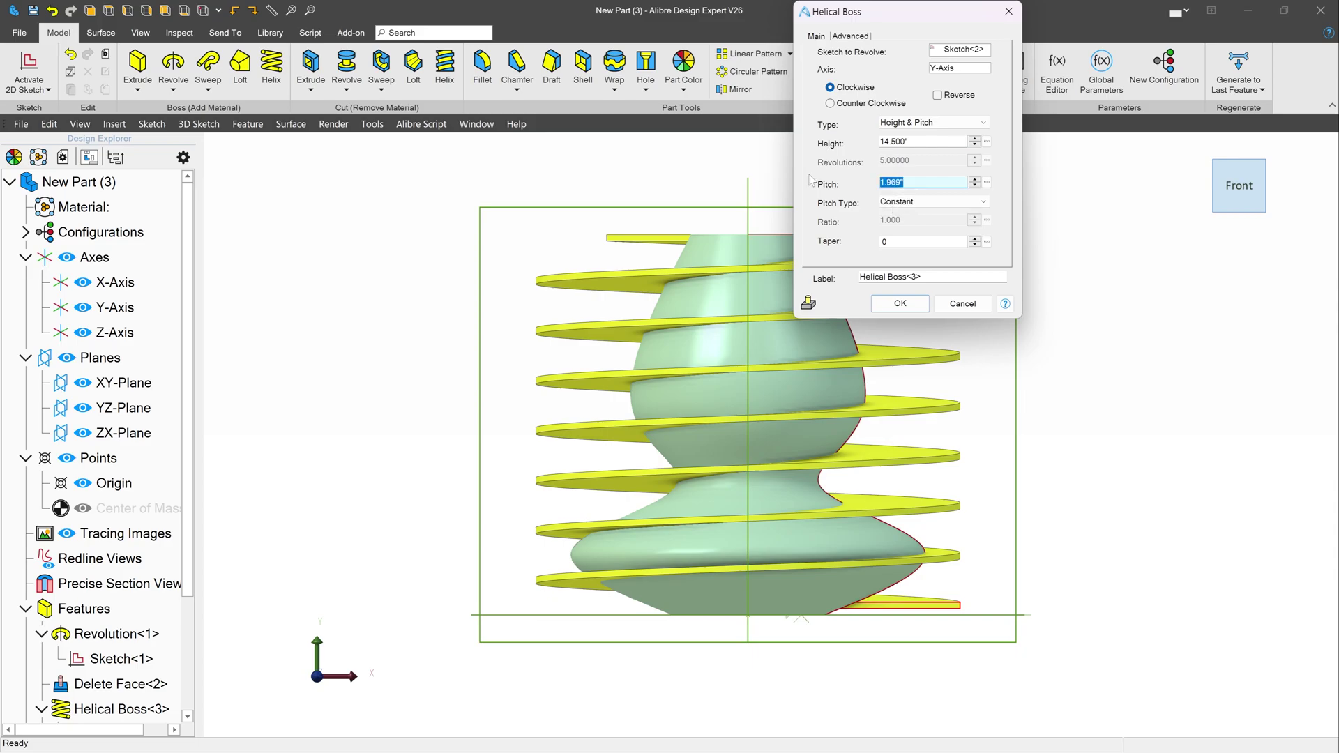
{"action": "type", "text": "28"}
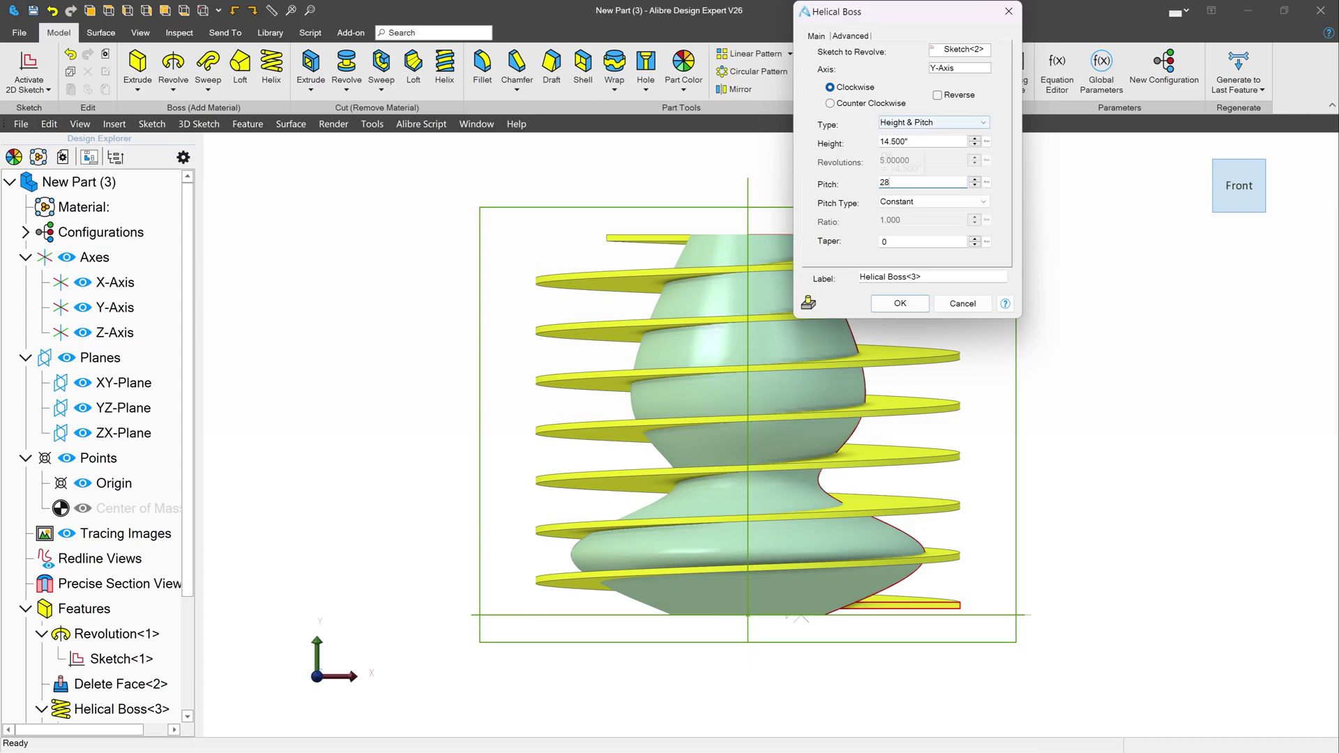
{"action": "key", "text": "Tab"}
{"action": "middle_click_drag", "start_coordinate": [881, 547], "coordinate": [838, 555]}
{"action": "right_click_drag", "start_coordinate": [840, 554], "coordinate": [1082, 397]}
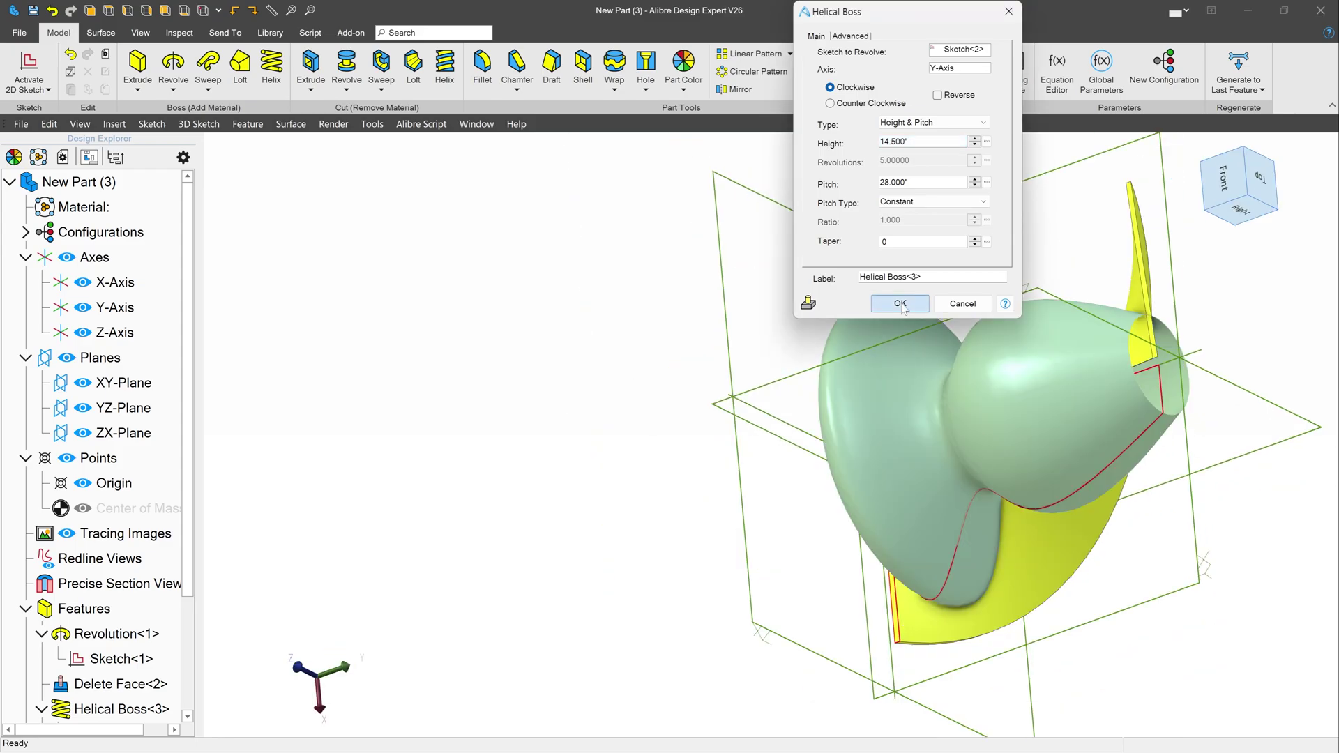
{"action": "left_click", "coordinate": [901, 304]}
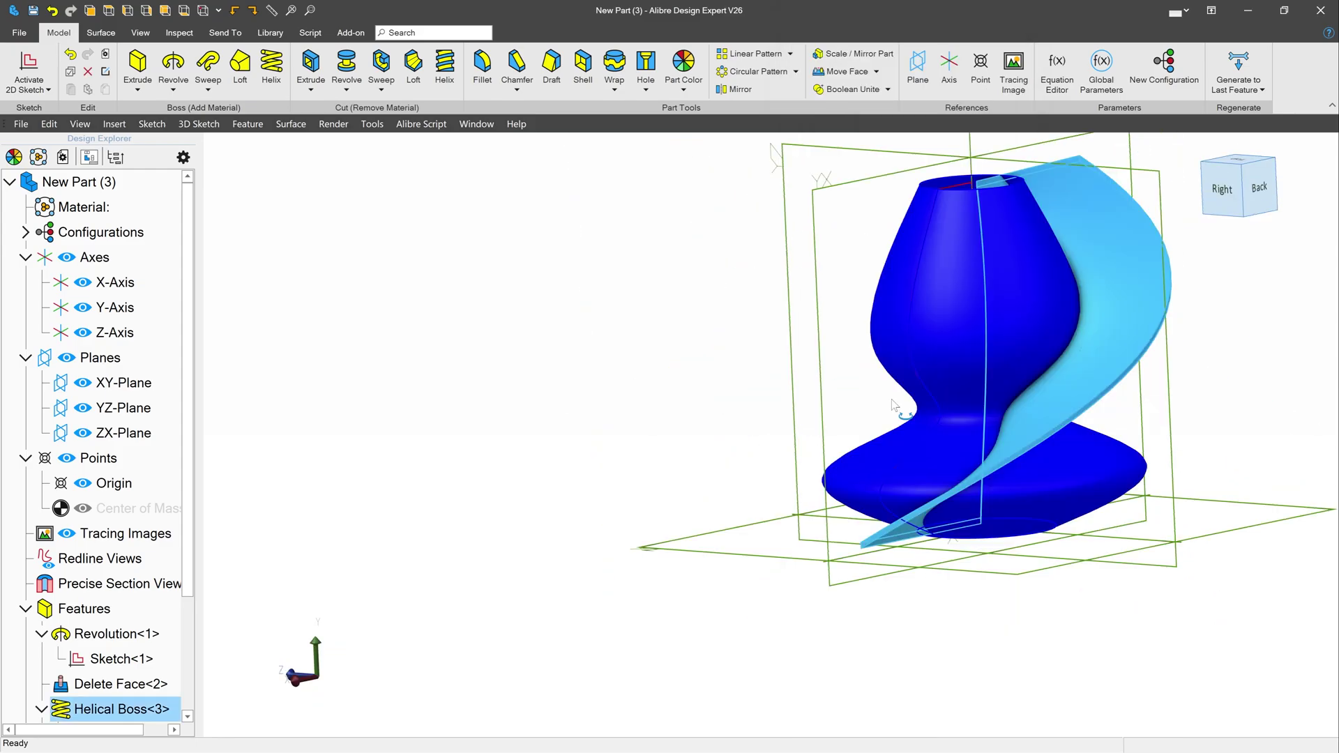
Start a Delete Face feature on the helical blade, picking one broad helical face and the narrow outer edge face
{"action": "middle_click_drag", "start_coordinate": [893, 403], "coordinate": [915, 412]}
{"action": "left_click", "coordinate": [891, 405]}
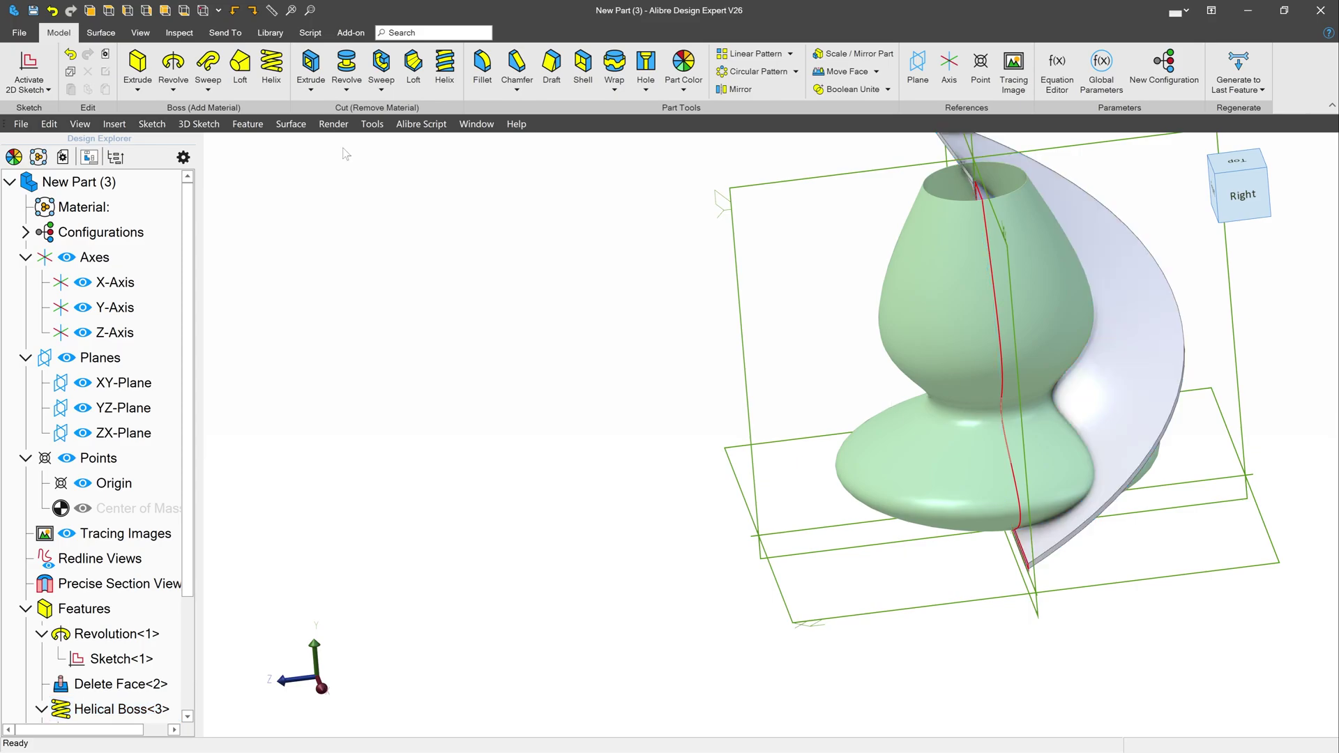
{"action": "left_click", "coordinate": [102, 35]}
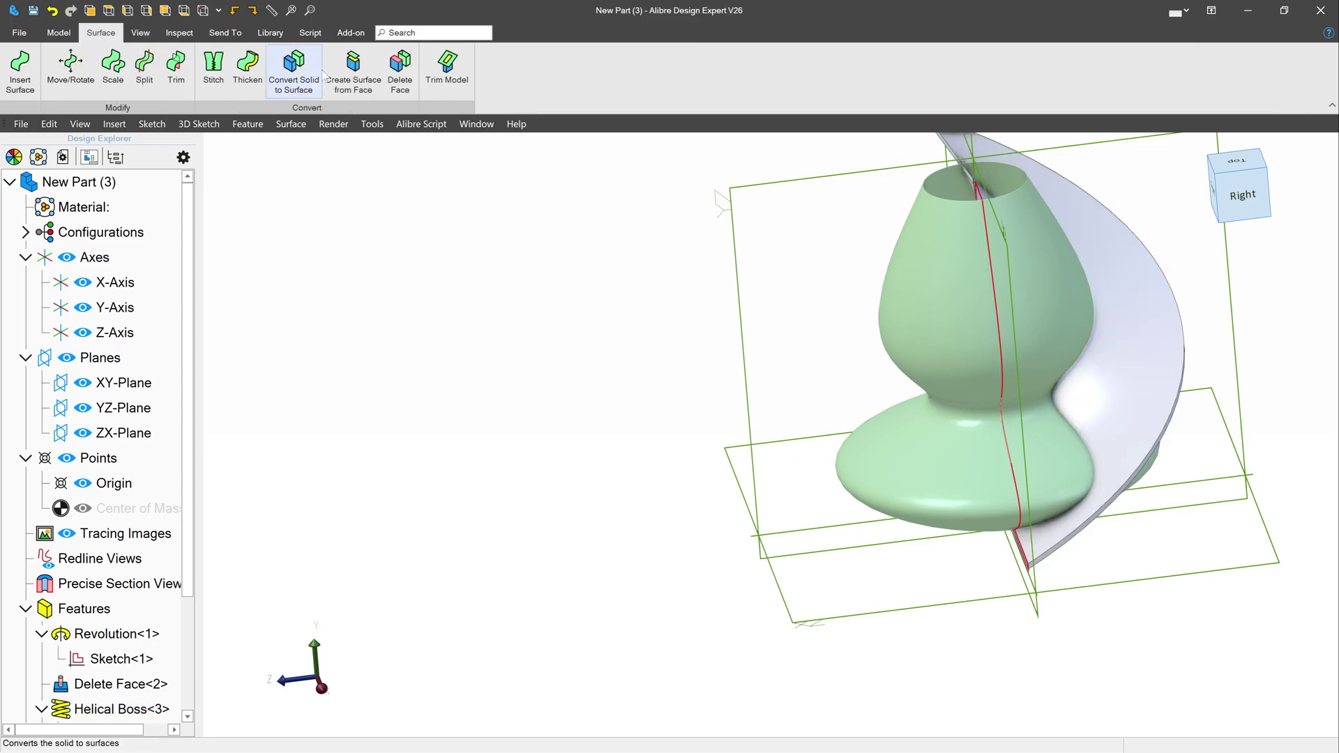
{"action": "left_click", "coordinate": [399, 70]}
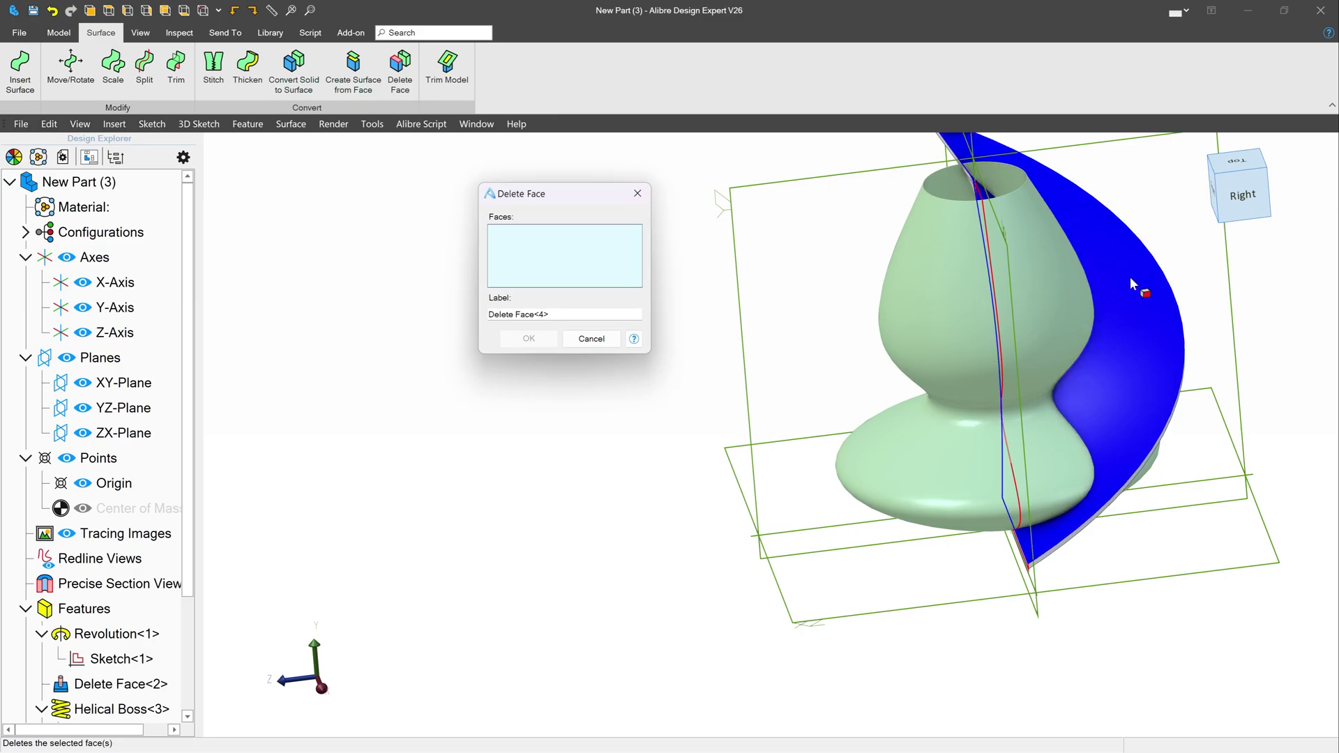
{"action": "scroll", "coordinate": [1124, 311], "scroll_direction": "up", "scroll_amount": 4}
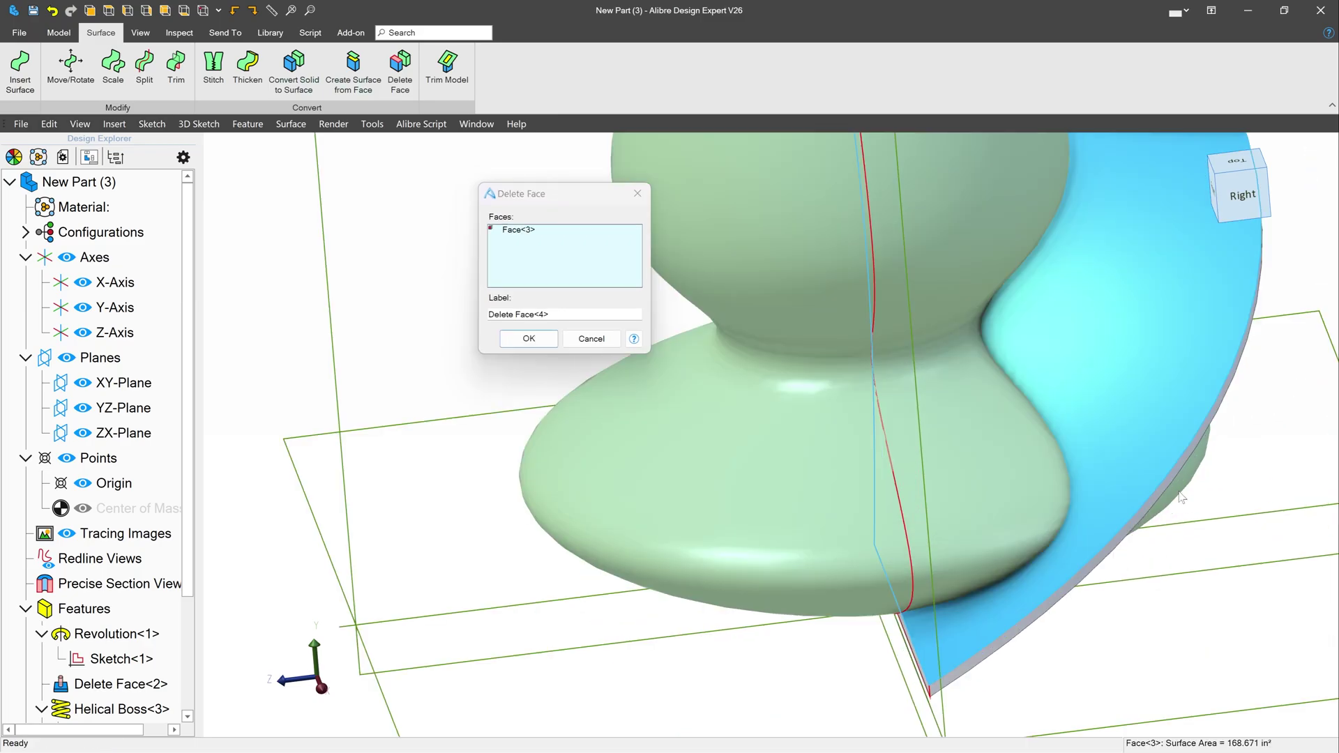
{"action": "scroll", "coordinate": [1172, 496], "scroll_direction": "up", "scroll_amount": 3}
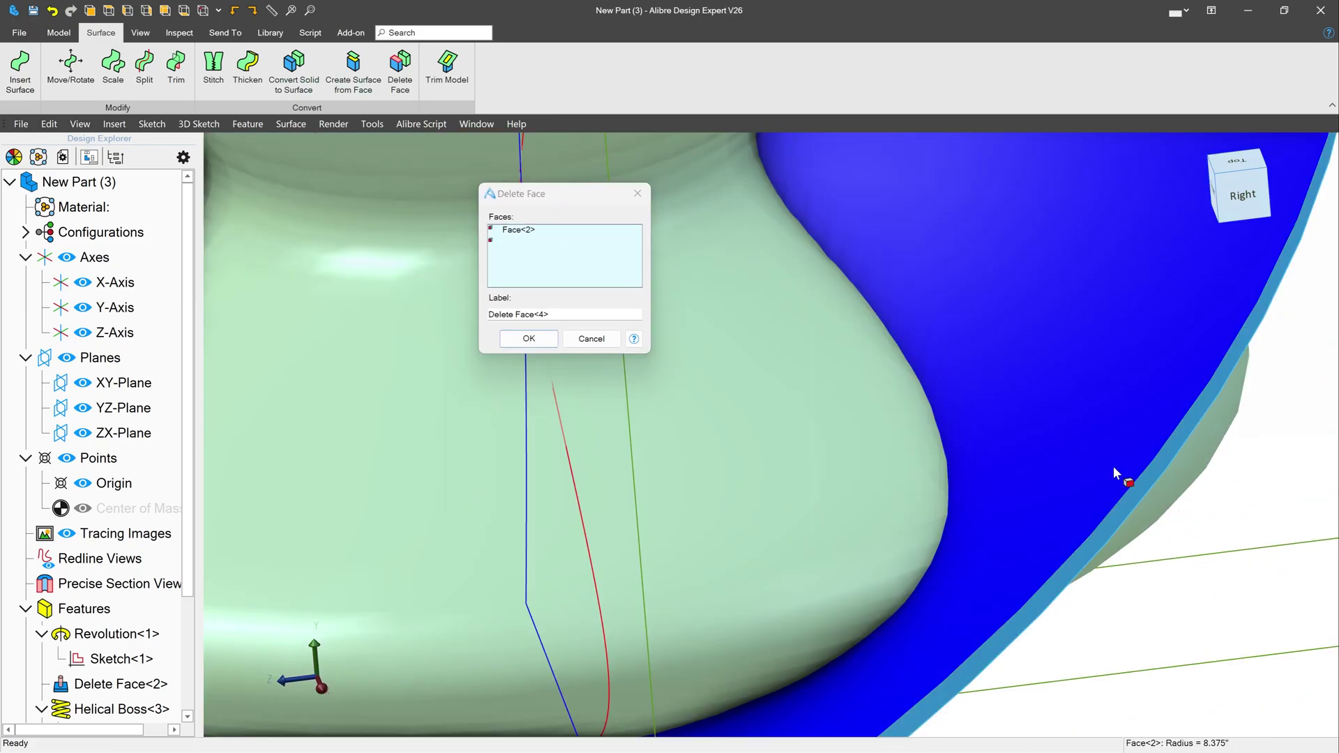
{"action": "left_click", "coordinate": [1114, 466]}
{"action": "scroll", "coordinate": [1110, 409], "scroll_direction": "down", "scroll_amount": 4}
{"action": "scroll", "coordinate": [967, 575], "scroll_direction": "up", "scroll_amount": 5}
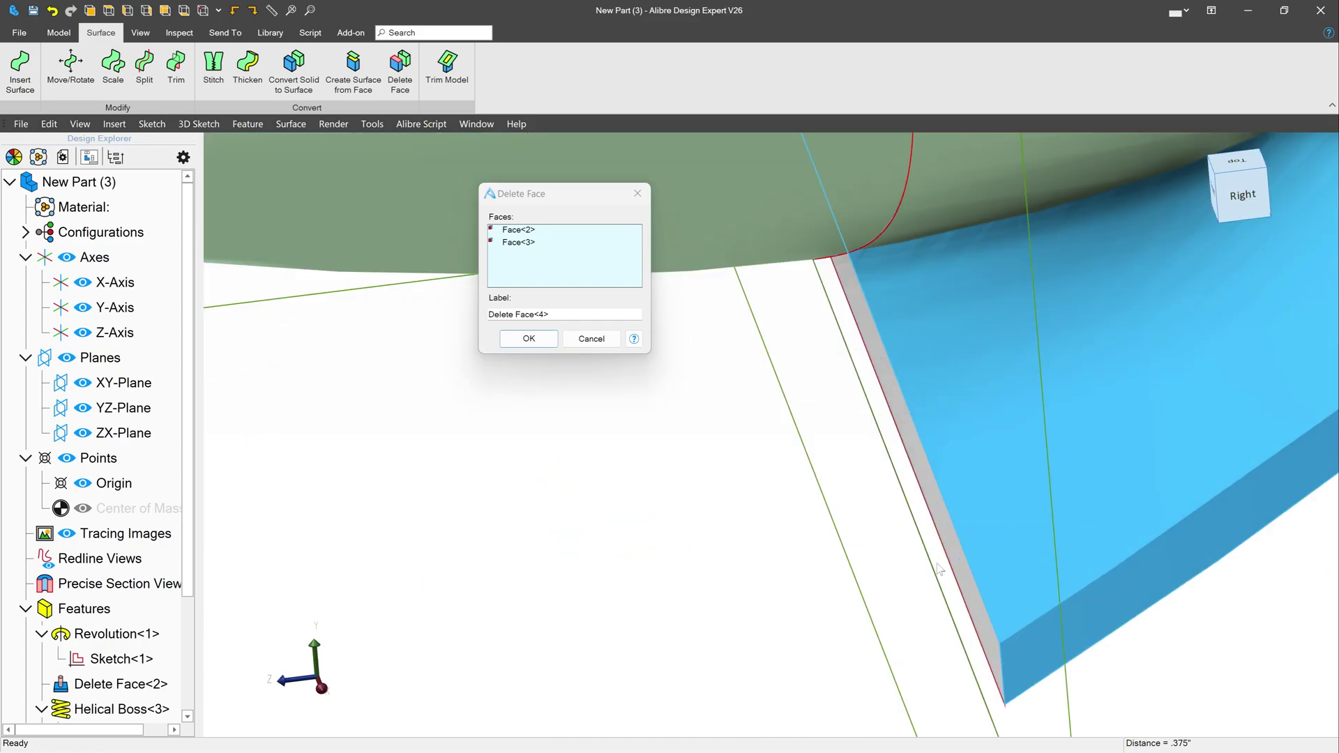
Add the blade's lower end, upper end and narrow inner faces to the Delete Face selection and apply it, leaving a single helical surface
{"action": "left_click", "coordinate": [992, 619]}
{"action": "scroll", "coordinate": [992, 619], "scroll_direction": "down", "scroll_amount": 5}
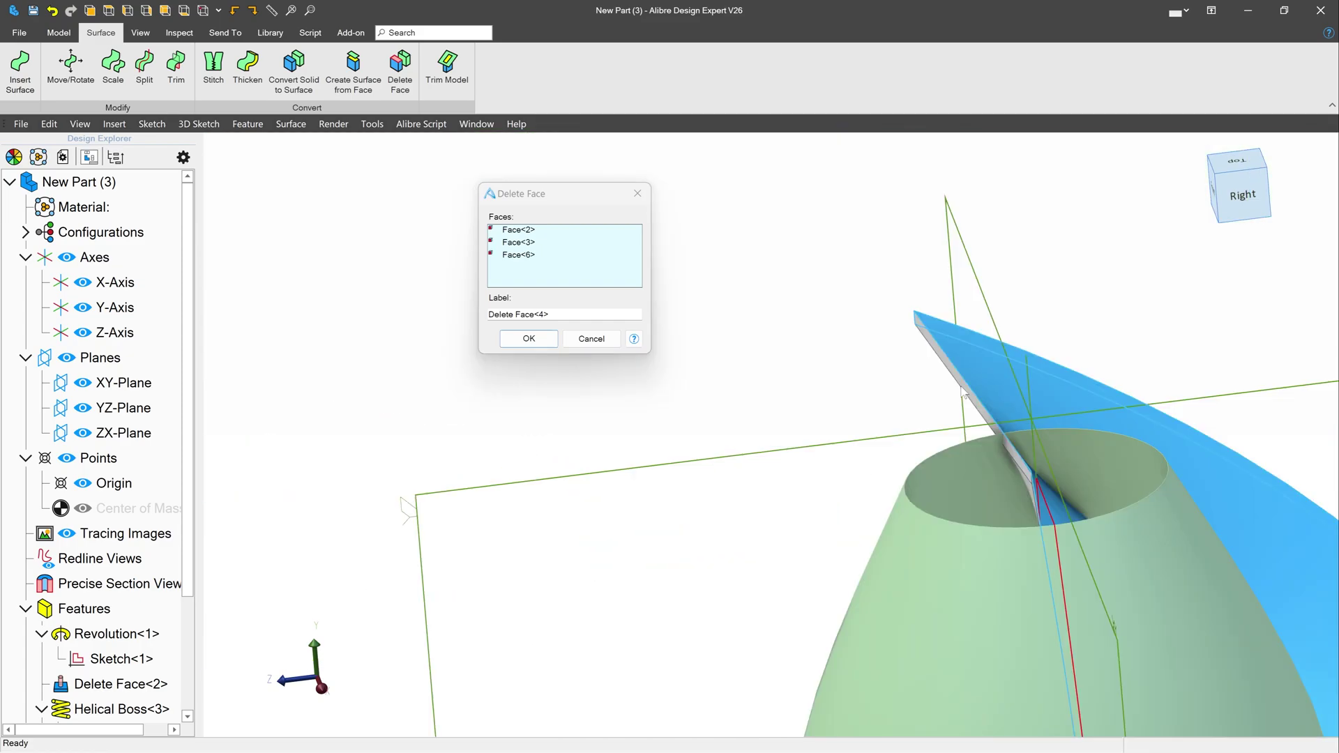
{"action": "scroll", "coordinate": [963, 393], "scroll_direction": "up", "scroll_amount": 3}
{"action": "left_click", "coordinate": [975, 388]}
{"action": "scroll", "coordinate": [1166, 651], "scroll_direction": "up", "scroll_amount": 6}
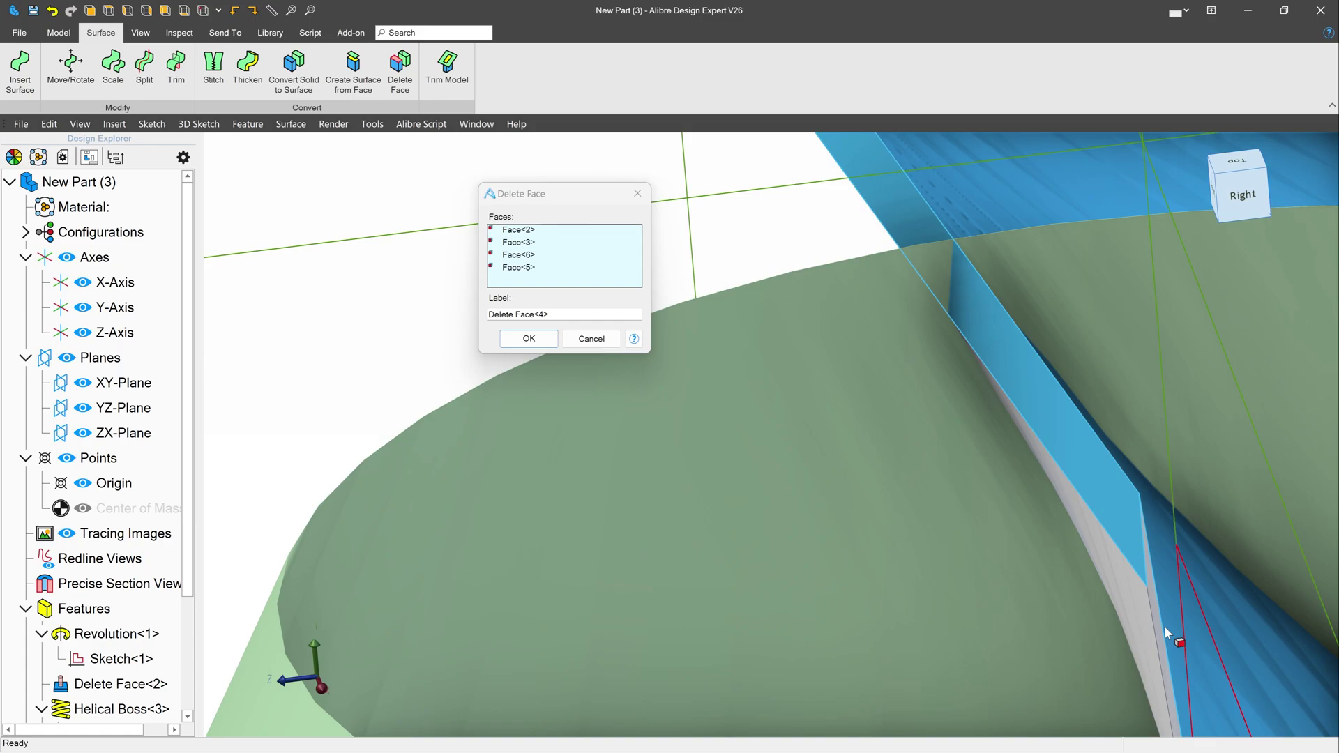
{"action": "left_click", "coordinate": [1132, 557]}
{"action": "scroll", "coordinate": [995, 462], "scroll_direction": "down", "scroll_amount": 5}
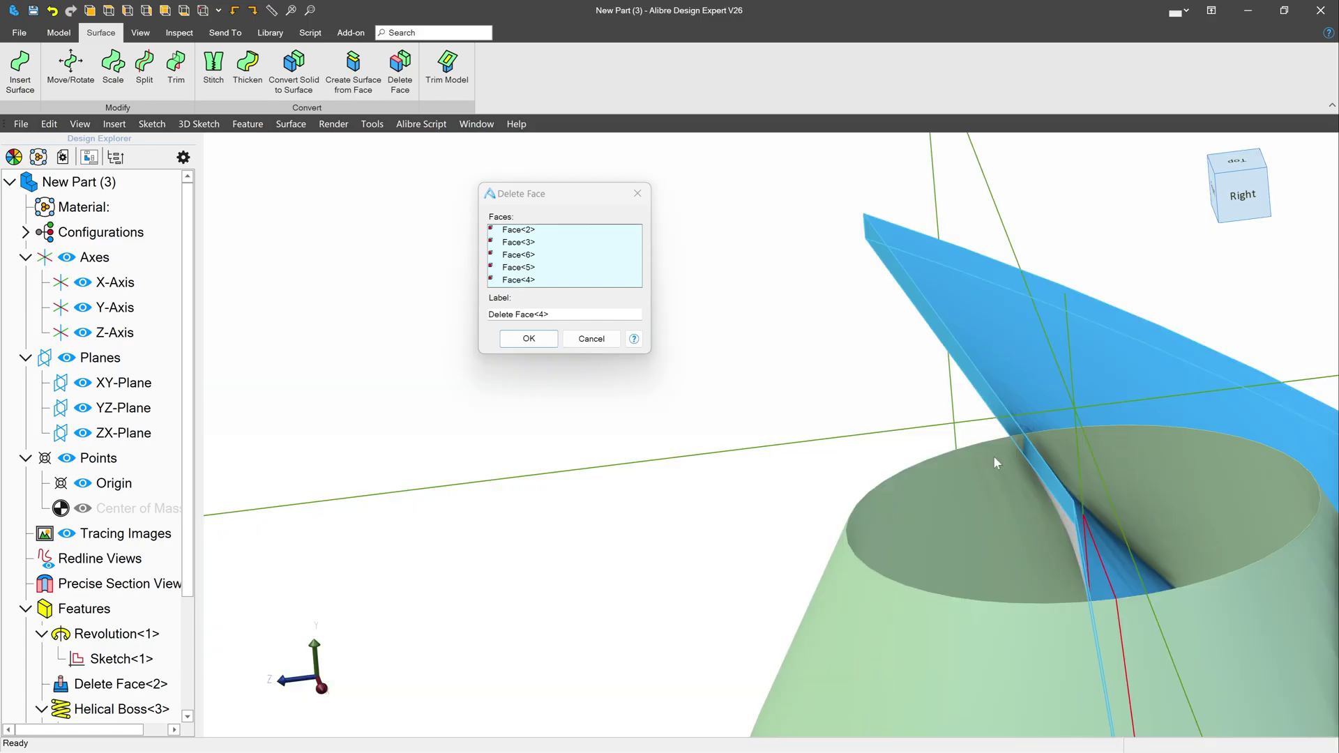
{"action": "middle_click_drag", "start_coordinate": [994, 457], "coordinate": [837, 515]}
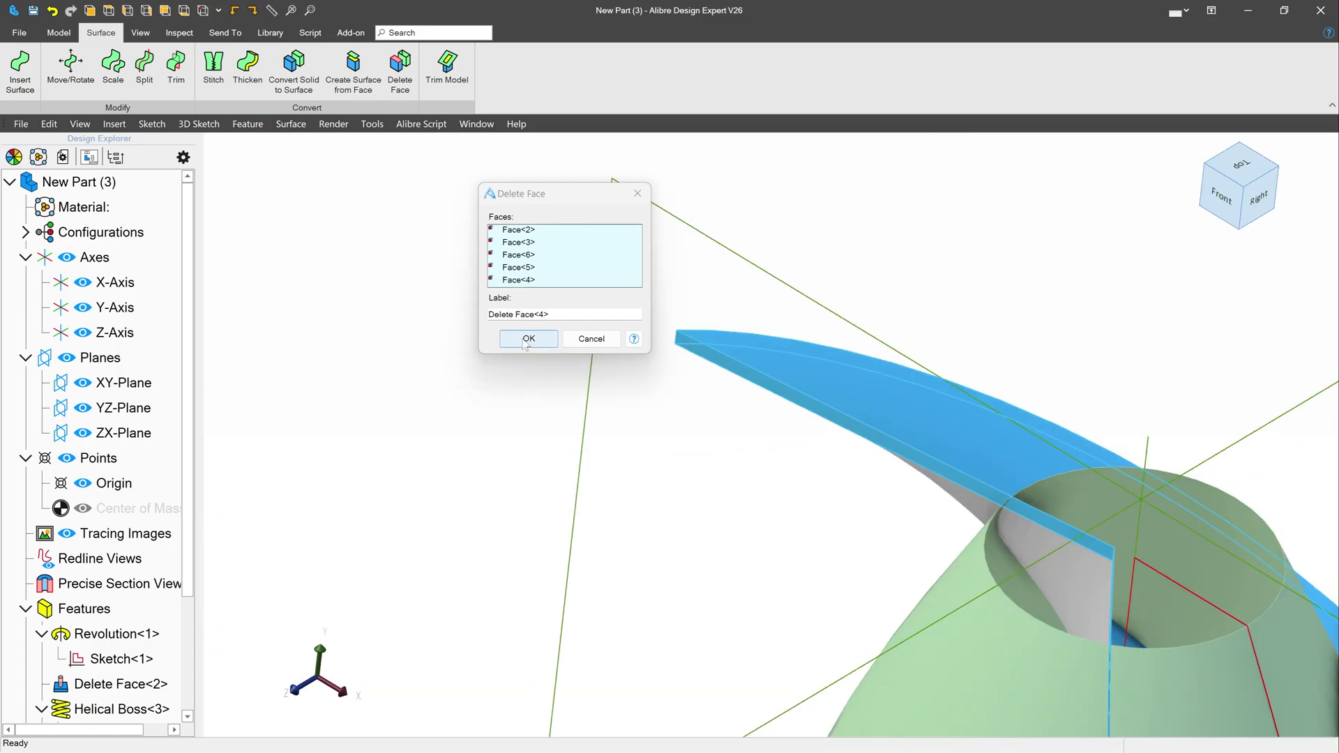
{"action": "left_click", "coordinate": [528, 339]}
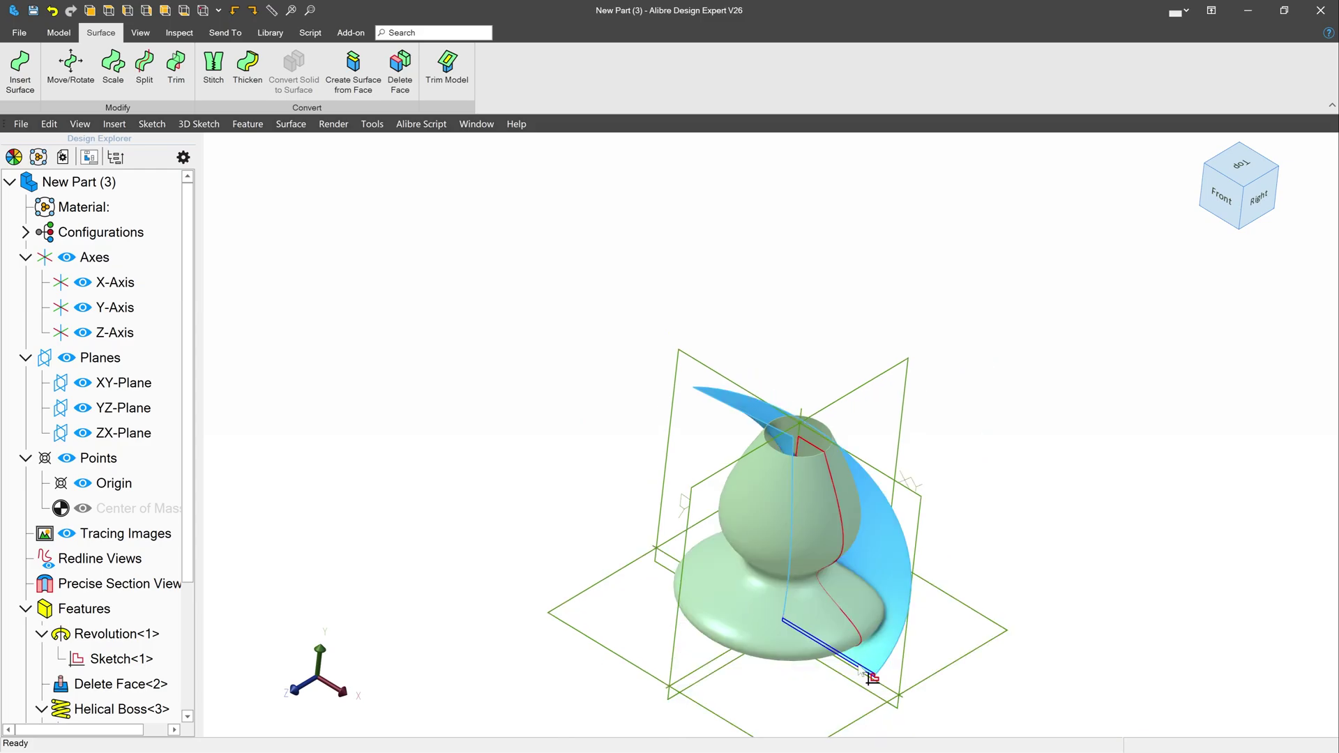
Examine where the helical surface crosses the revolved surface at the upper and lower openings
{"action": "scroll", "coordinate": [793, 537], "scroll_direction": "up", "scroll_amount": 5}
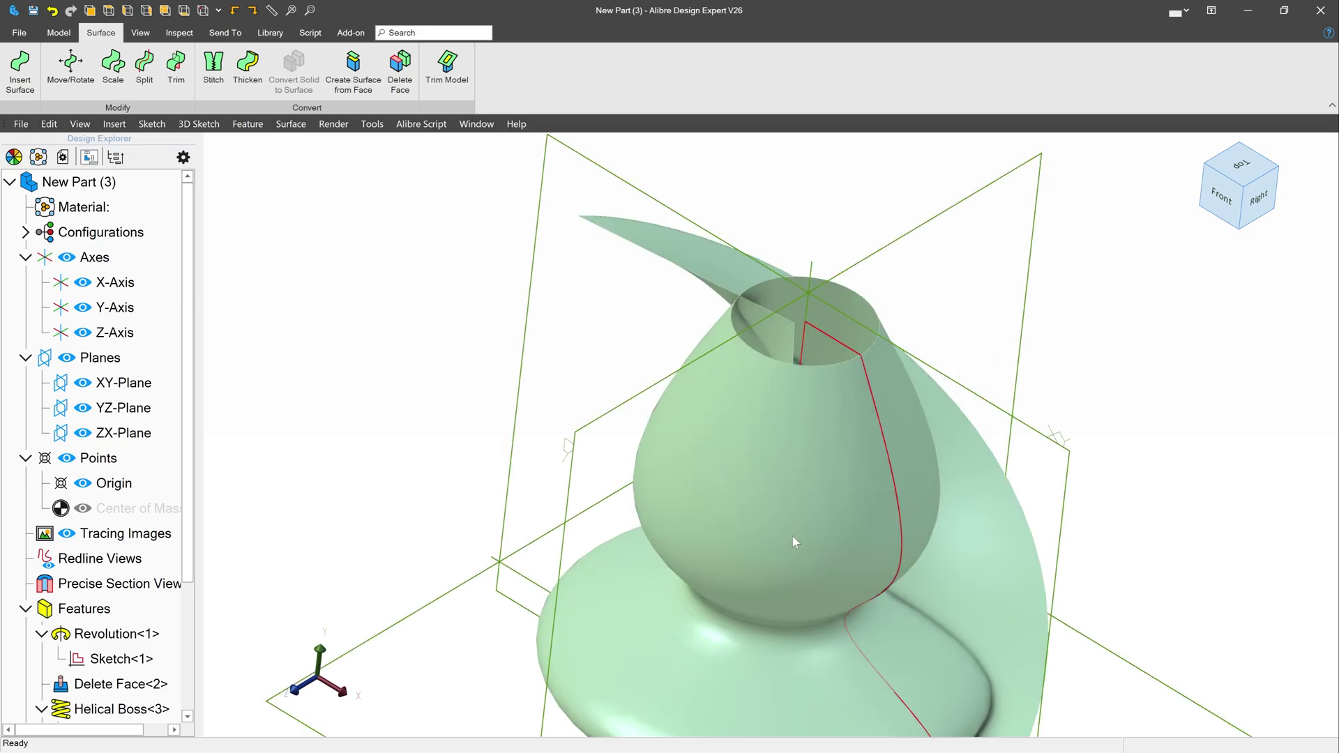
{"action": "scroll", "coordinate": [707, 272], "scroll_direction": "up", "scroll_amount": 5}
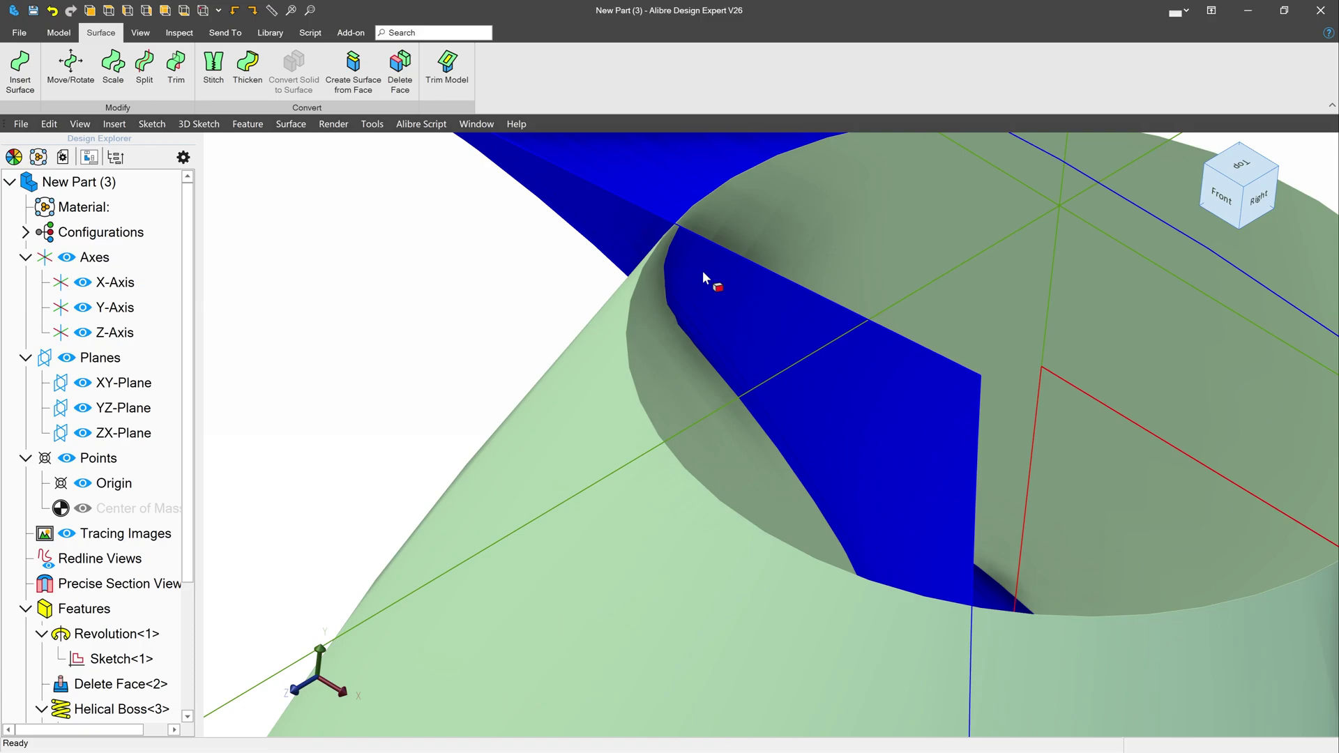
{"action": "right_click_drag", "start_coordinate": [702, 271], "coordinate": [659, 300]}
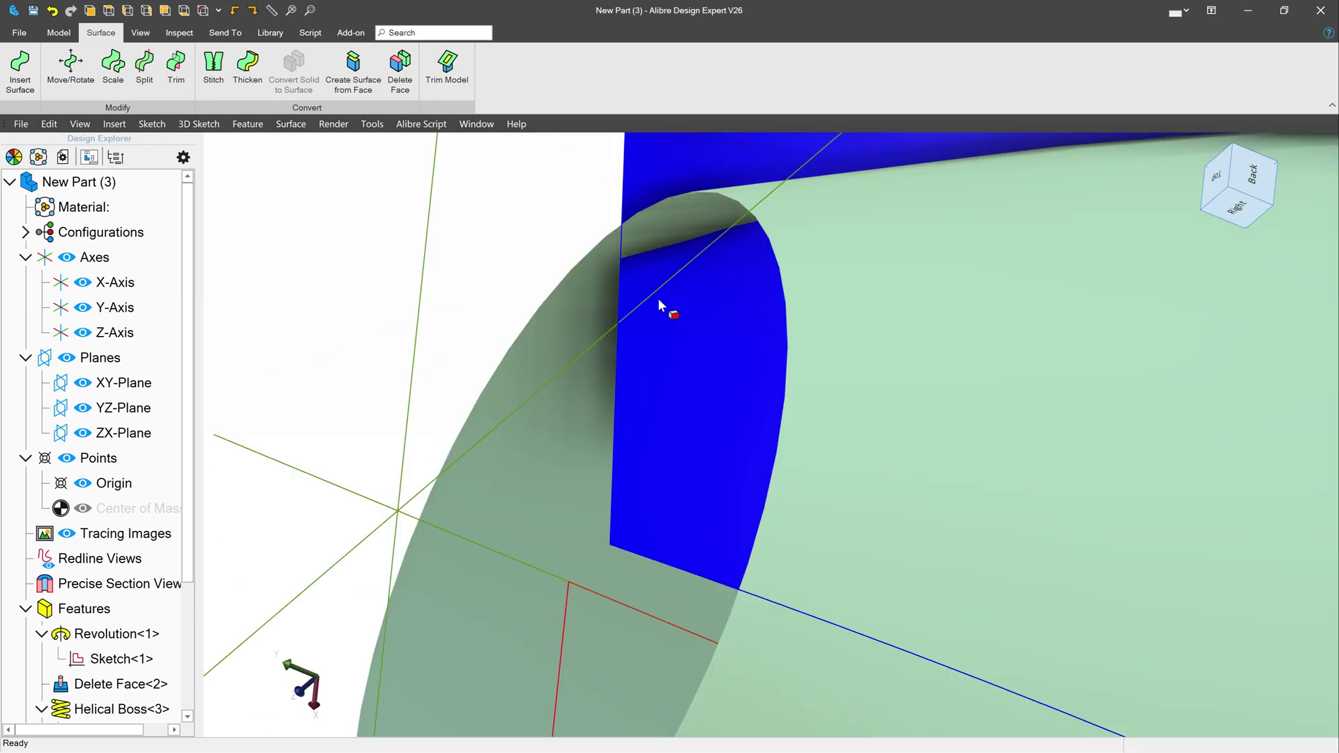
{"action": "left_click", "coordinate": [659, 302]}
{"action": "scroll", "coordinate": [667, 275], "scroll_direction": "down", "scroll_amount": 6}
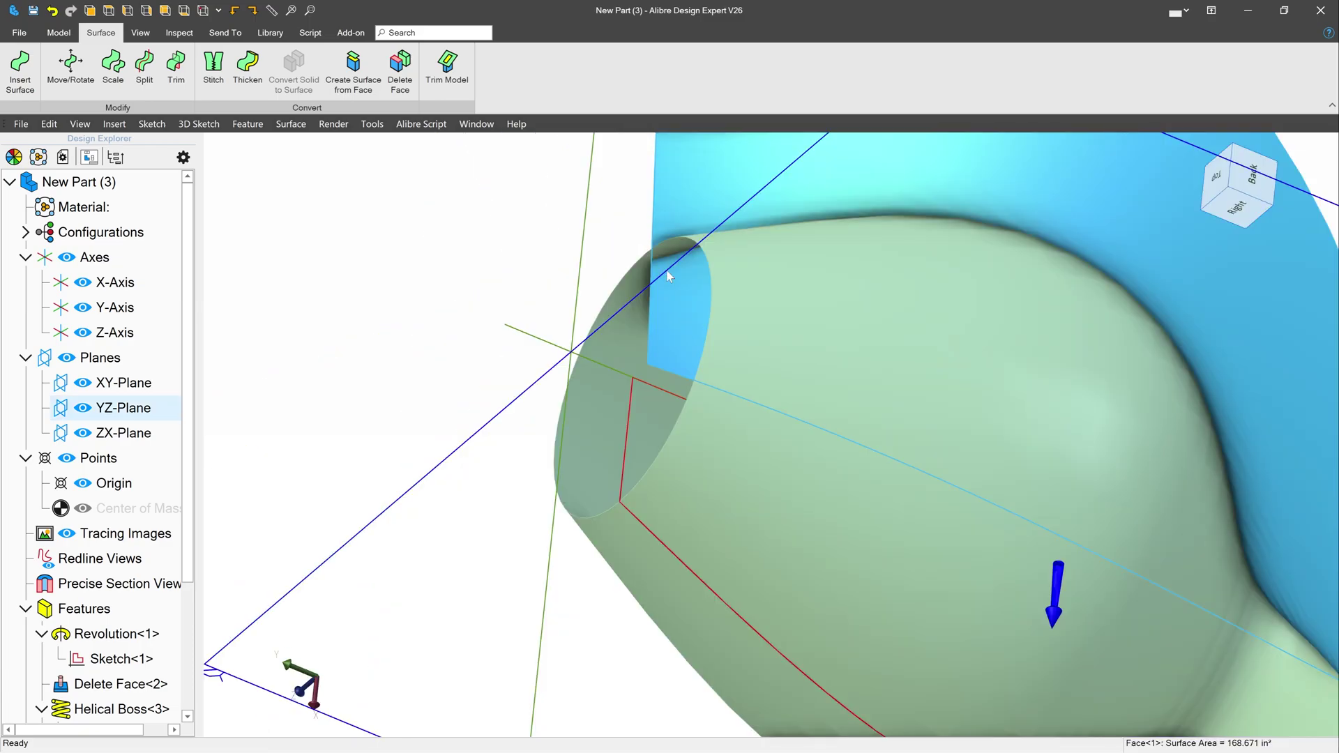
{"action": "middle_click_drag", "start_coordinate": [671, 320], "coordinate": [705, 293]}
{"action": "scroll", "coordinate": [885, 590], "scroll_direction": "up", "scroll_amount": 4}
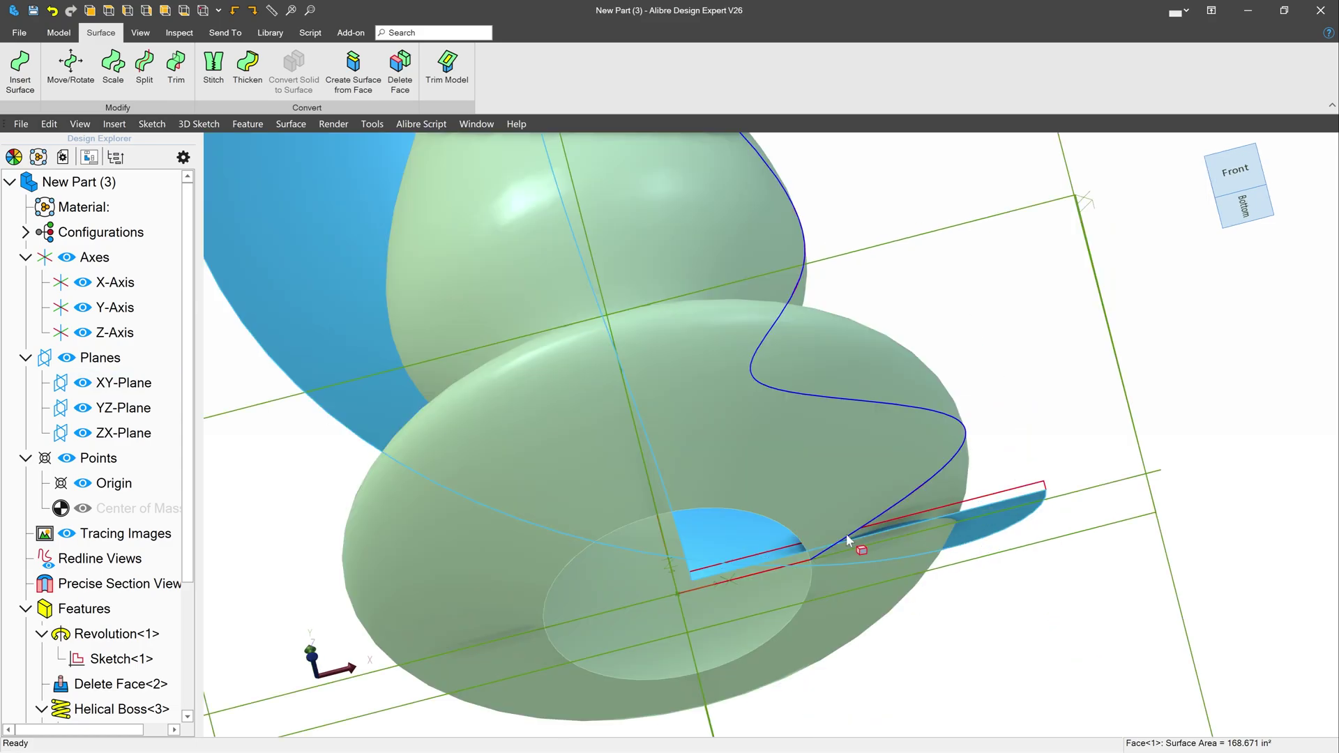
{"action": "scroll", "coordinate": [848, 540], "scroll_direction": "up", "scroll_amount": 4}
{"action": "right_click_drag", "start_coordinate": [849, 540], "coordinate": [800, 577]}
{"action": "scroll", "coordinate": [801, 577], "scroll_direction": "down", "scroll_amount": 7}
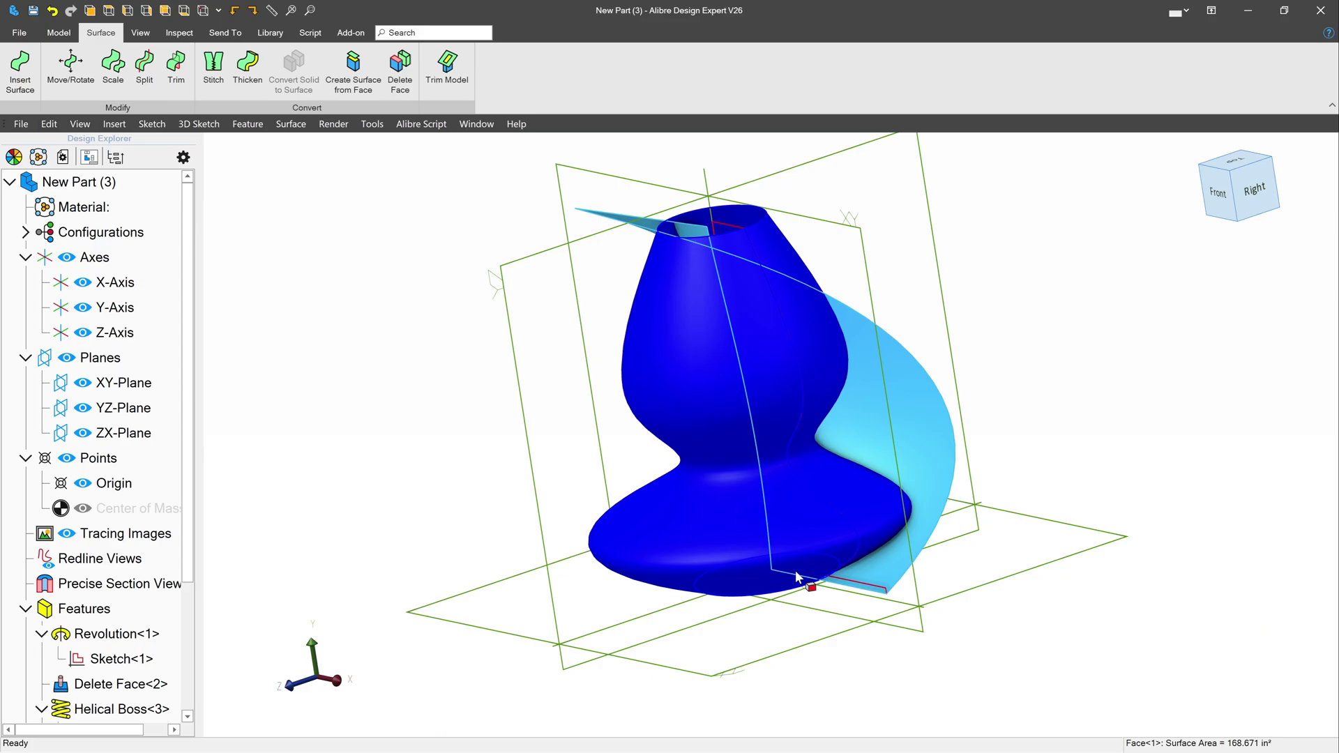
{"action": "left_click", "coordinate": [336, 240]}
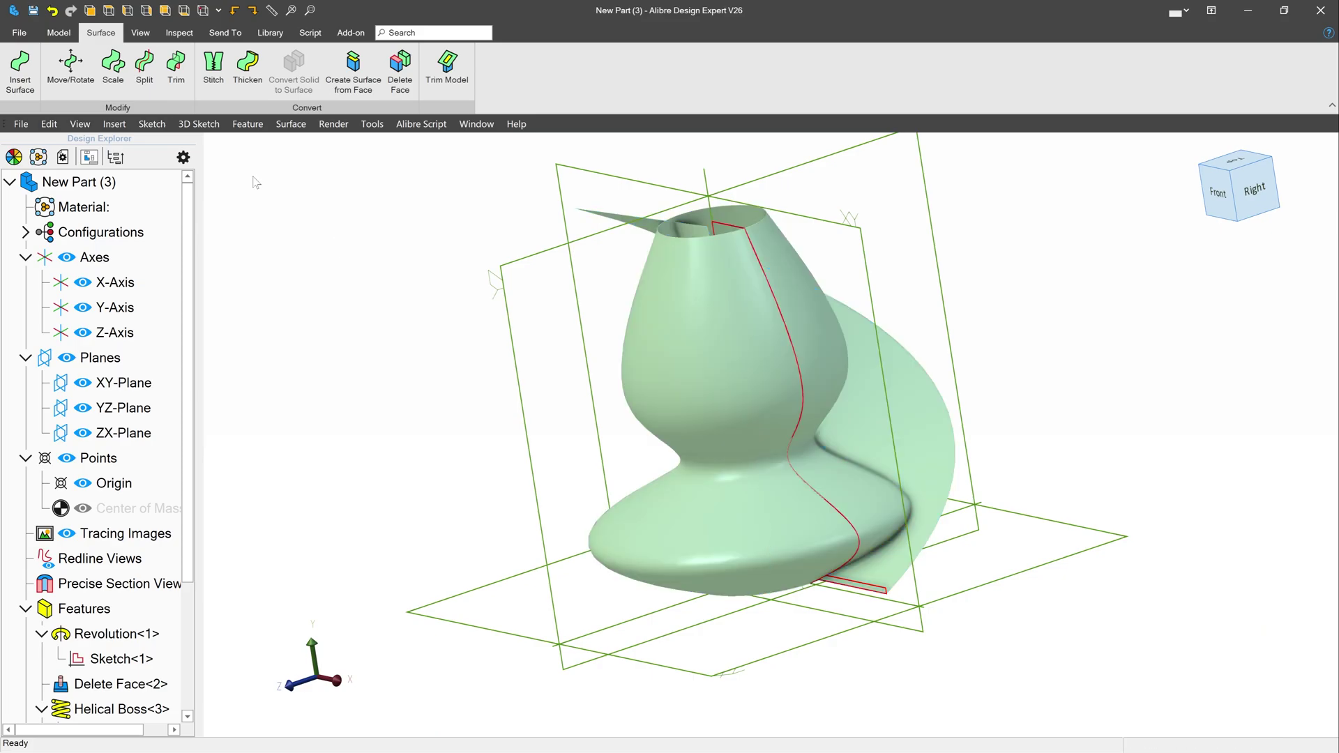
Trim the revolved and helical surfaces against each other, removing the revolved body and the helical portion inside it
{"action": "left_click", "coordinate": [175, 68]}
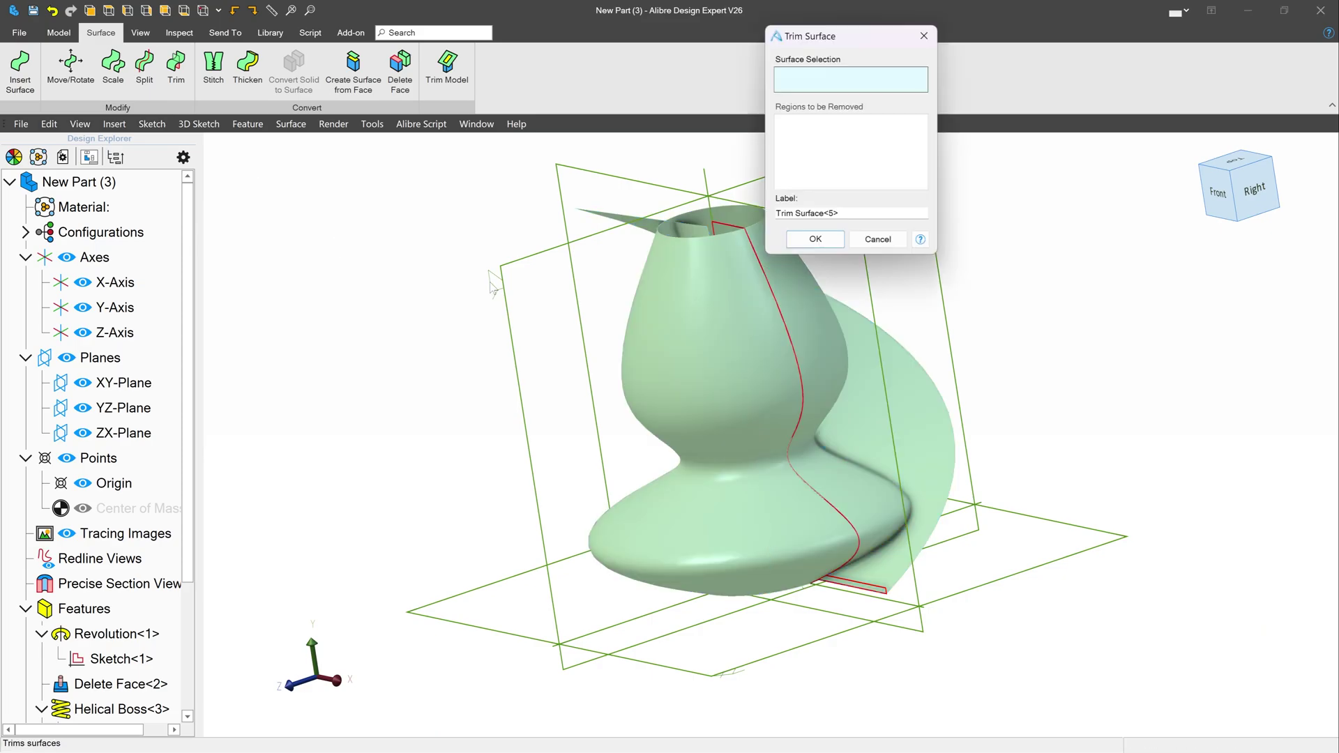
{"action": "left_click", "coordinate": [711, 358]}
{"action": "left_click", "coordinate": [893, 432]}
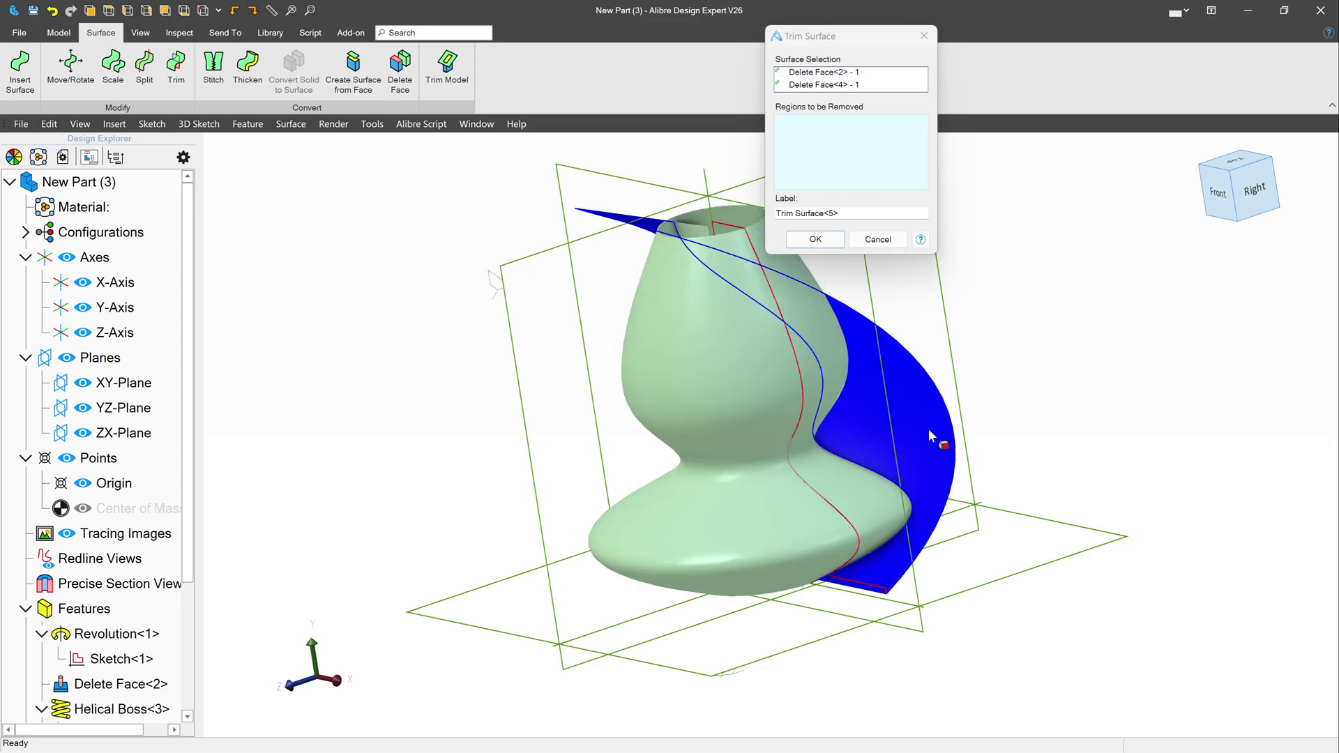
{"action": "middle_click_drag", "start_coordinate": [680, 244], "coordinate": [586, 244]}
{"action": "left_click", "coordinate": [719, 283]}
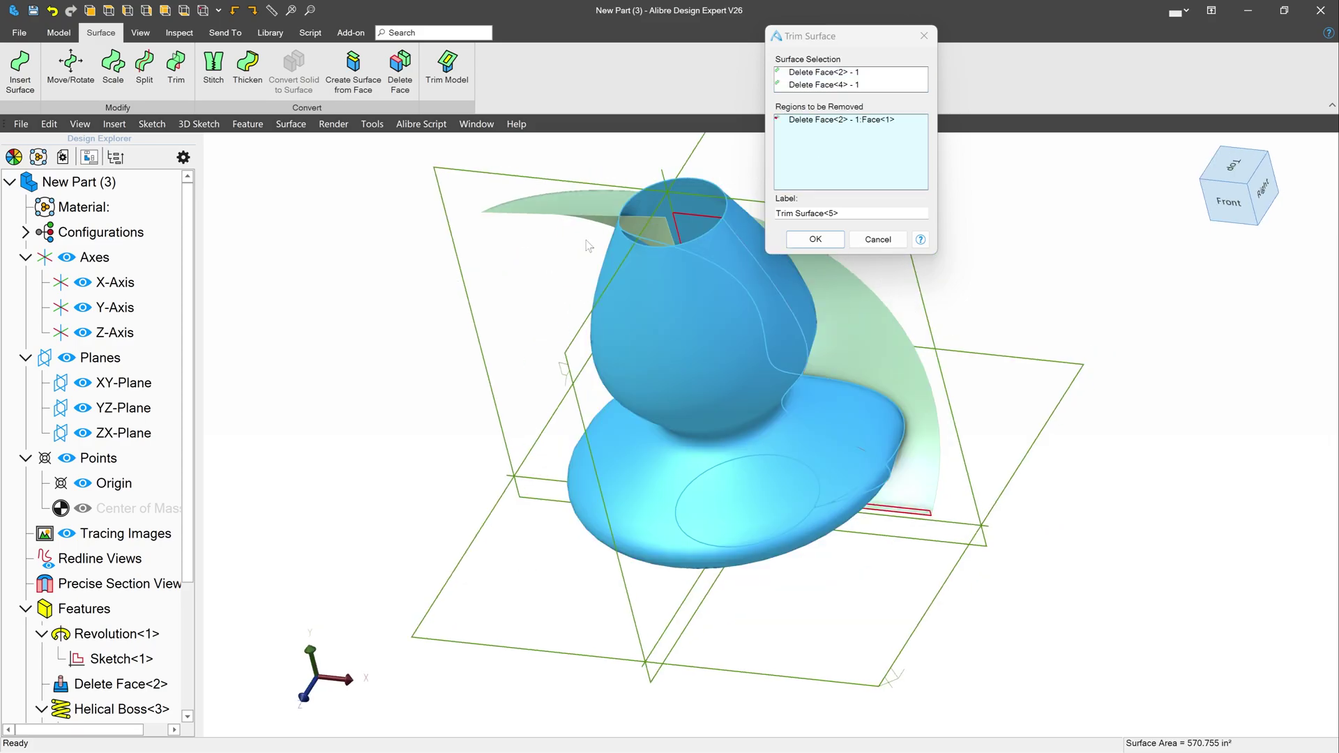
{"action": "left_click", "coordinate": [666, 252]}
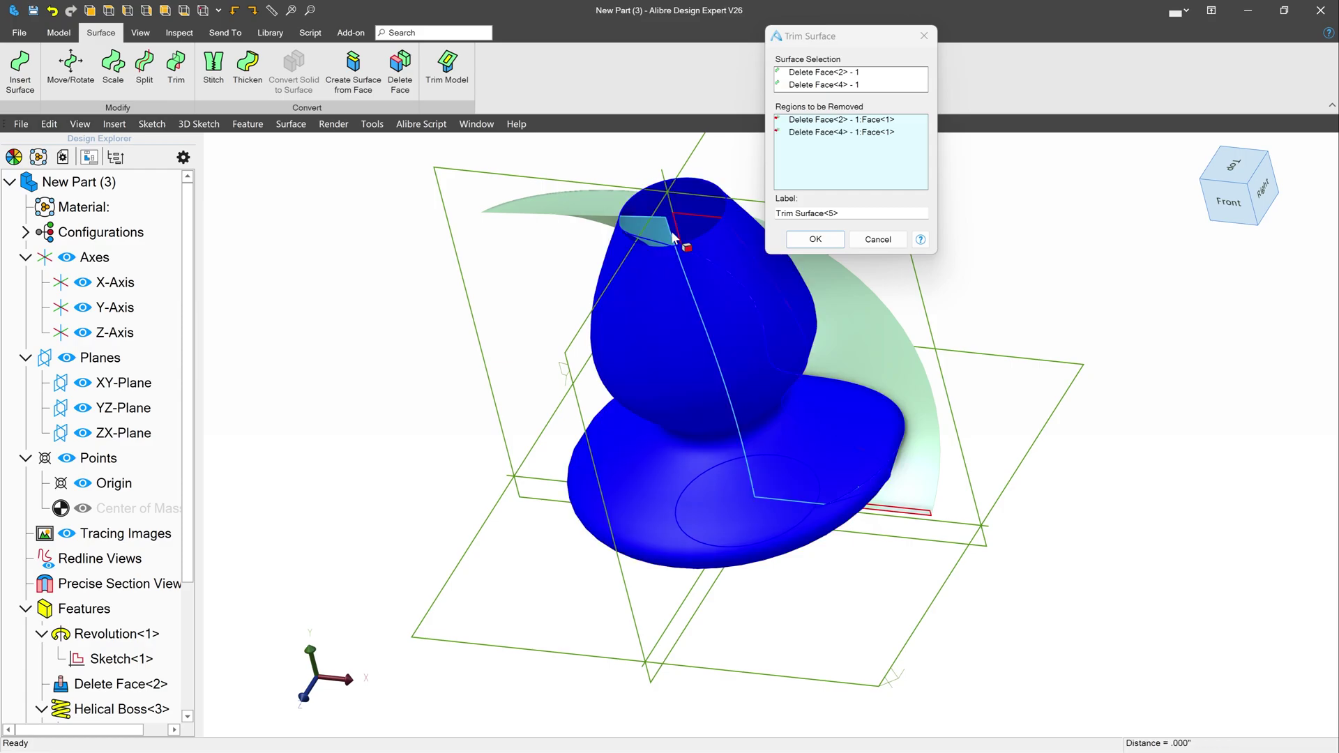
{"action": "left_click", "coordinate": [816, 239]}
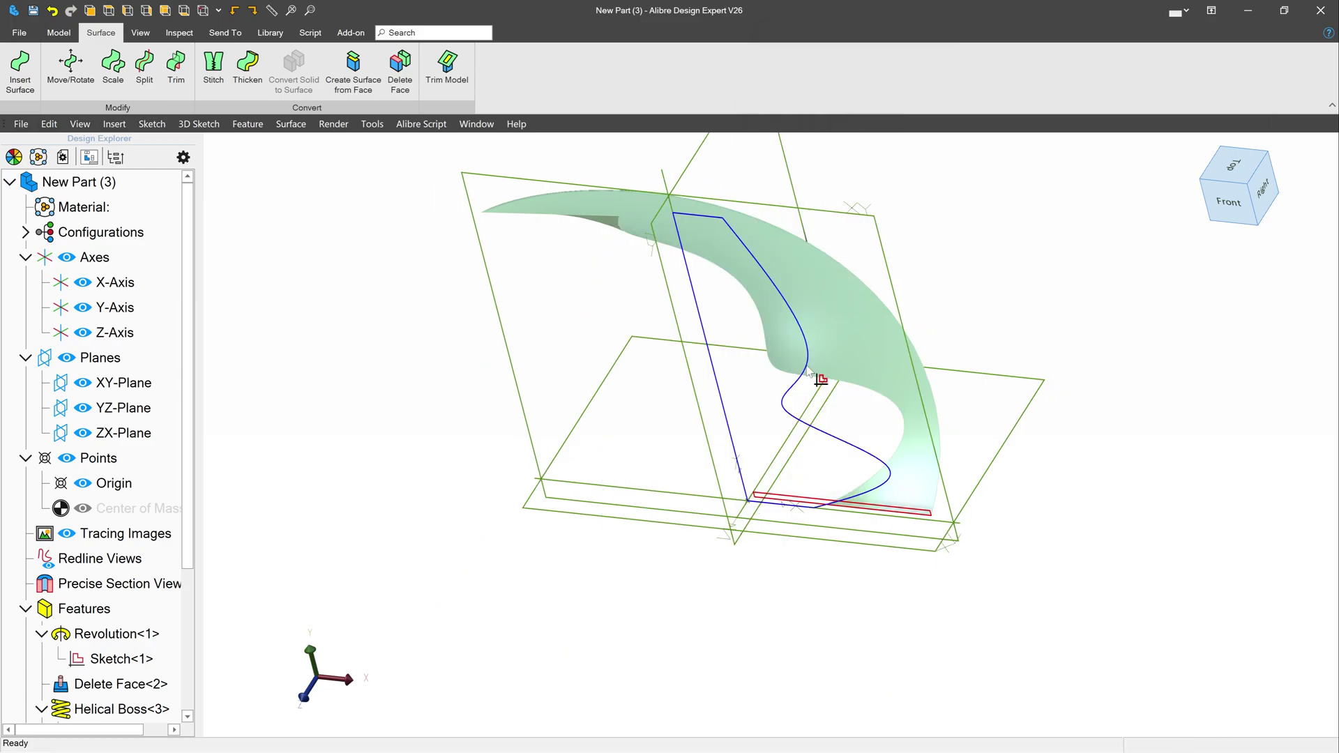
Insert a reference plane at the lower end of the trimmed surface's wavy inner edge, keeping the Other End option off
{"action": "mouse_move", "coordinate": [809, 372]}
{"action": "middle_mouse_down"}
{"action": "mouse_move", "coordinate": [656, 437]}
{"action": "mouse_move", "coordinate": [709, 433]}
{"action": "mouse_move", "coordinate": [655, 425]}
{"action": "mouse_move", "coordinate": [671, 454]}
{"action": "middle_mouse_up"}
{"action": "left_click", "coordinate": [817, 541]}
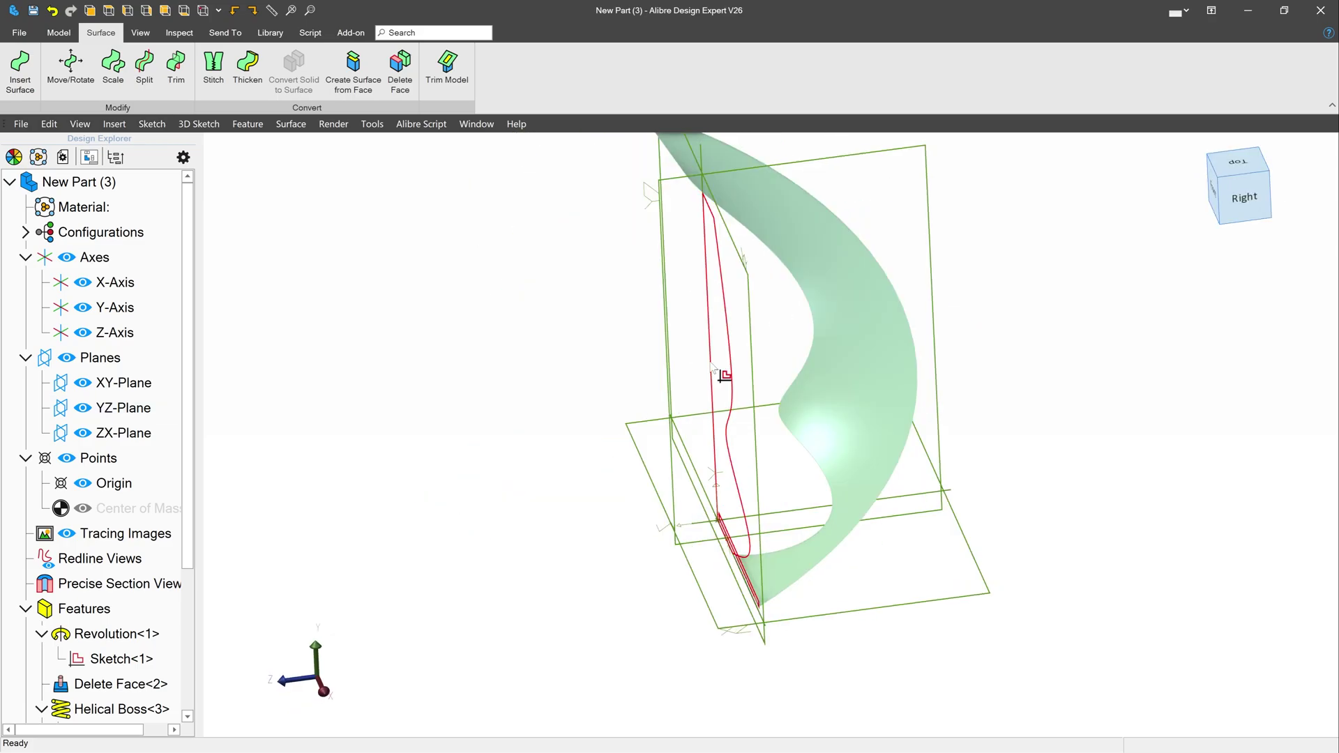
{"action": "middle_click_drag", "start_coordinate": [710, 362], "coordinate": [739, 474]}
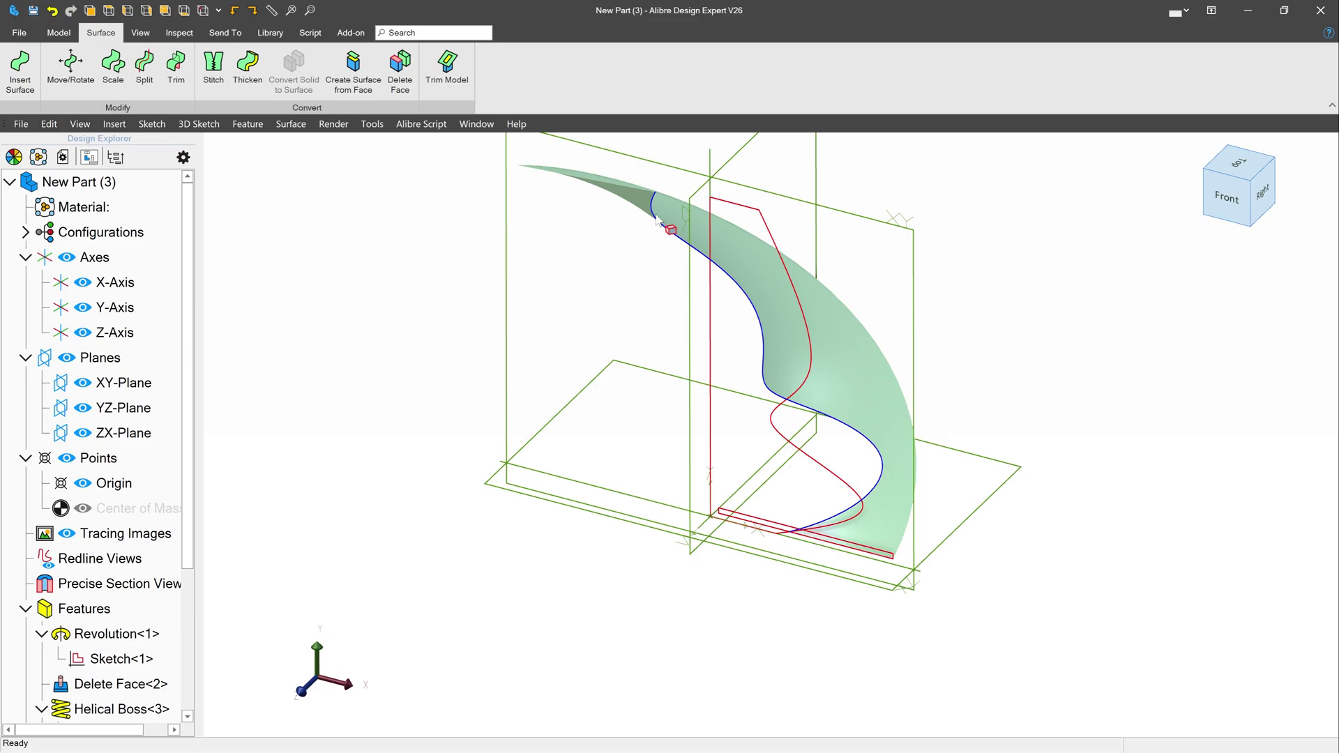
{"action": "left_click", "coordinate": [831, 525]}
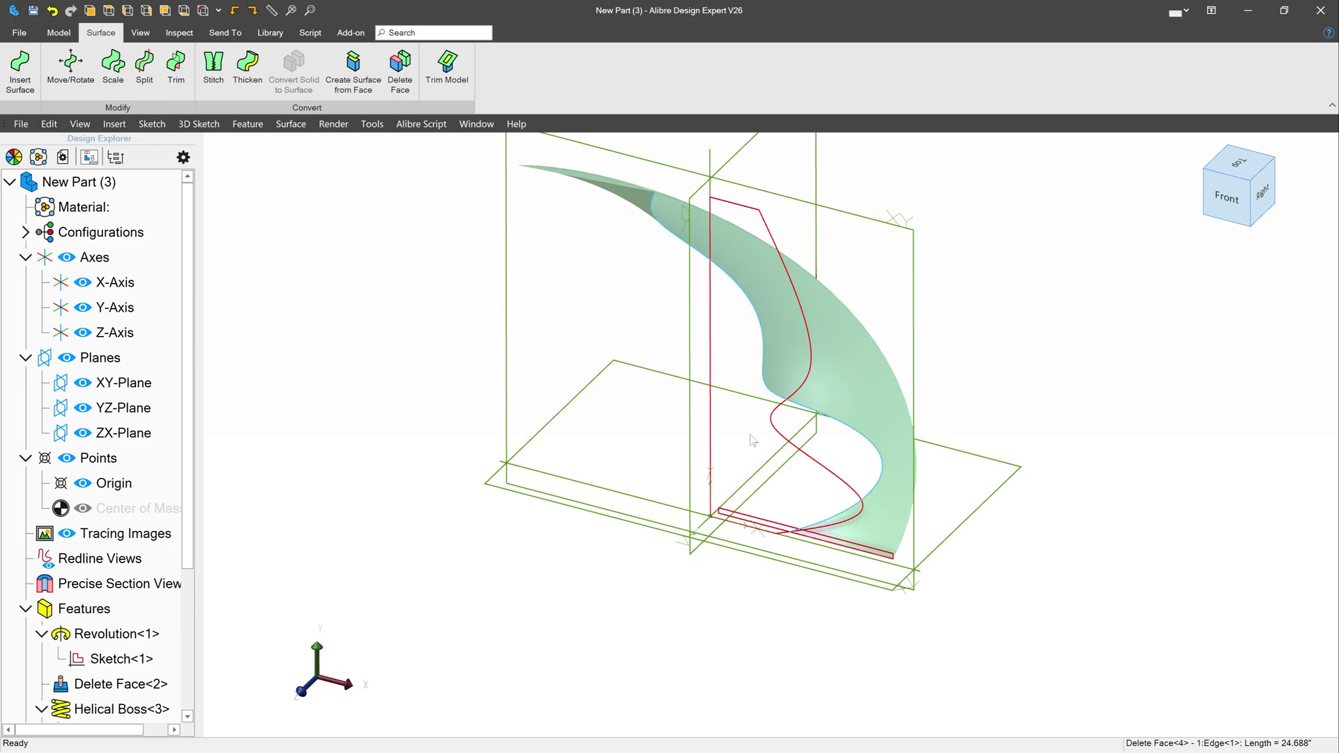
{"action": "left_click", "coordinate": [58, 33]}
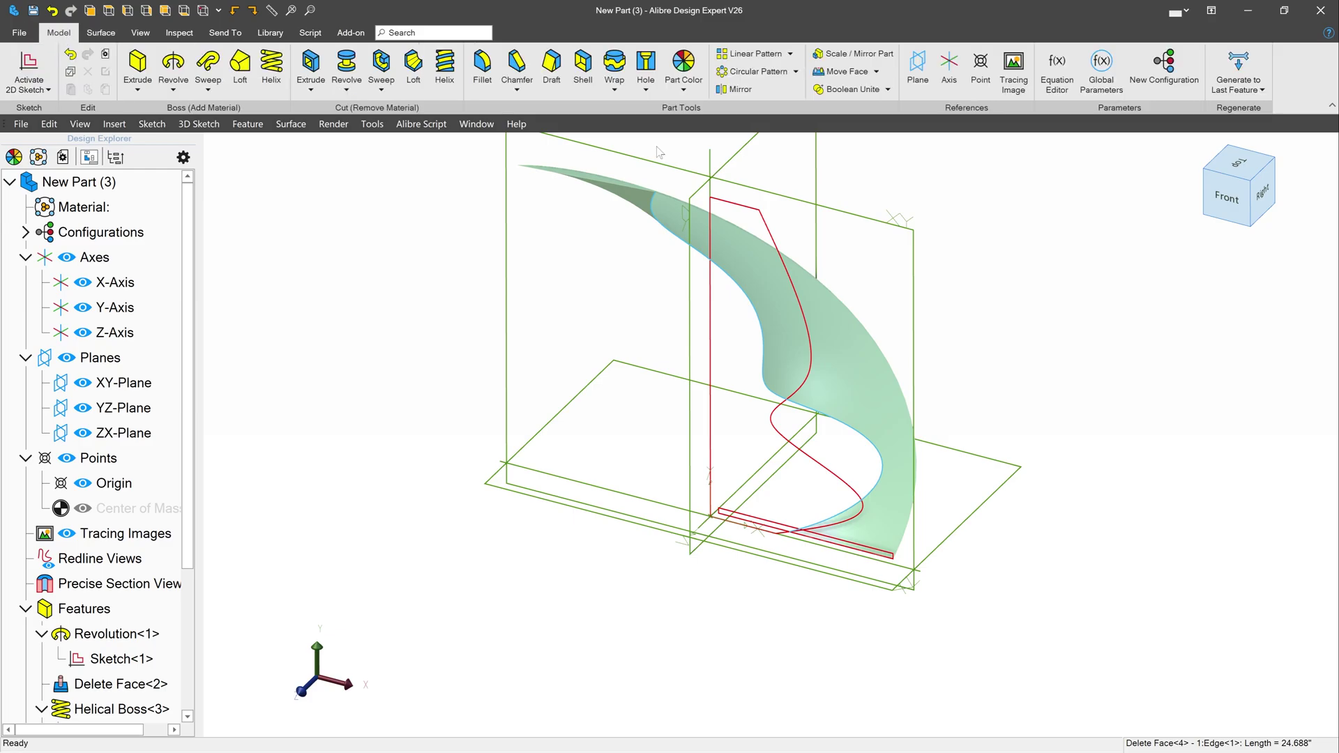
{"action": "left_click", "coordinate": [917, 69]}
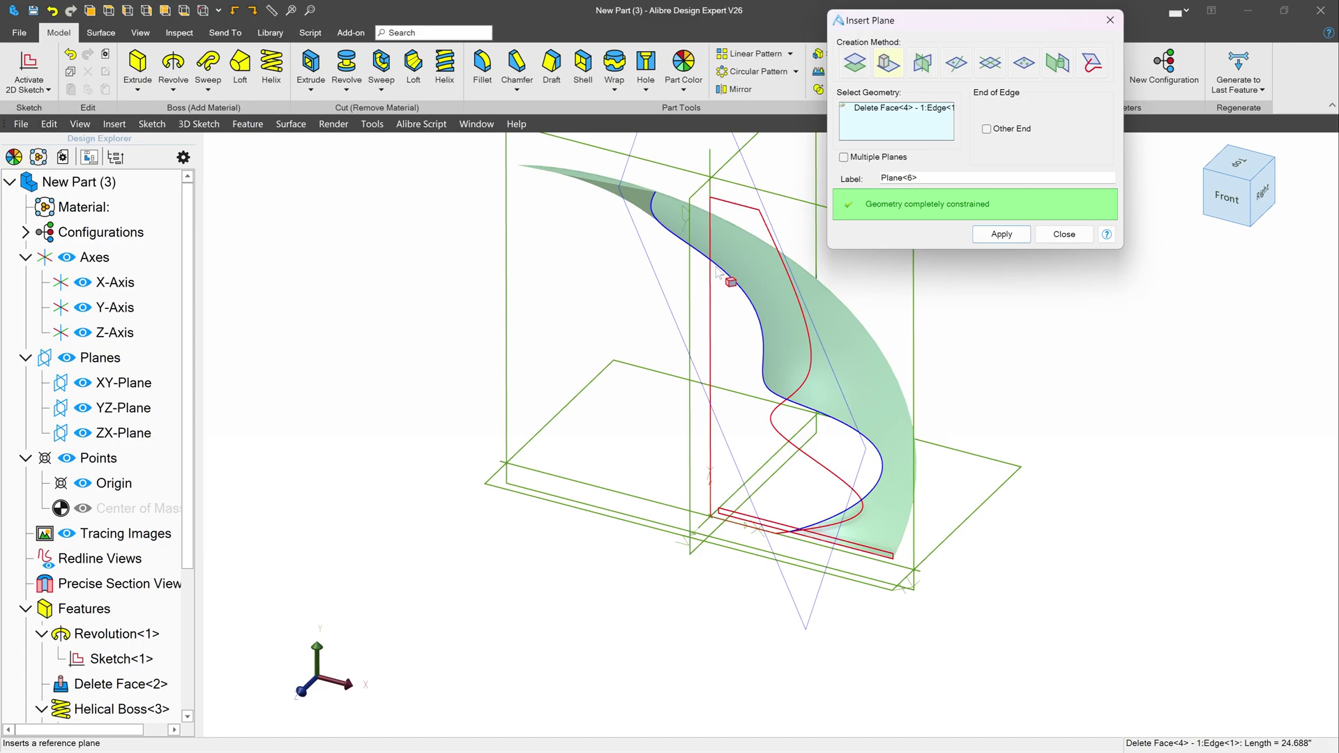
{"action": "middle_click_drag", "start_coordinate": [715, 270], "coordinate": [675, 352]}
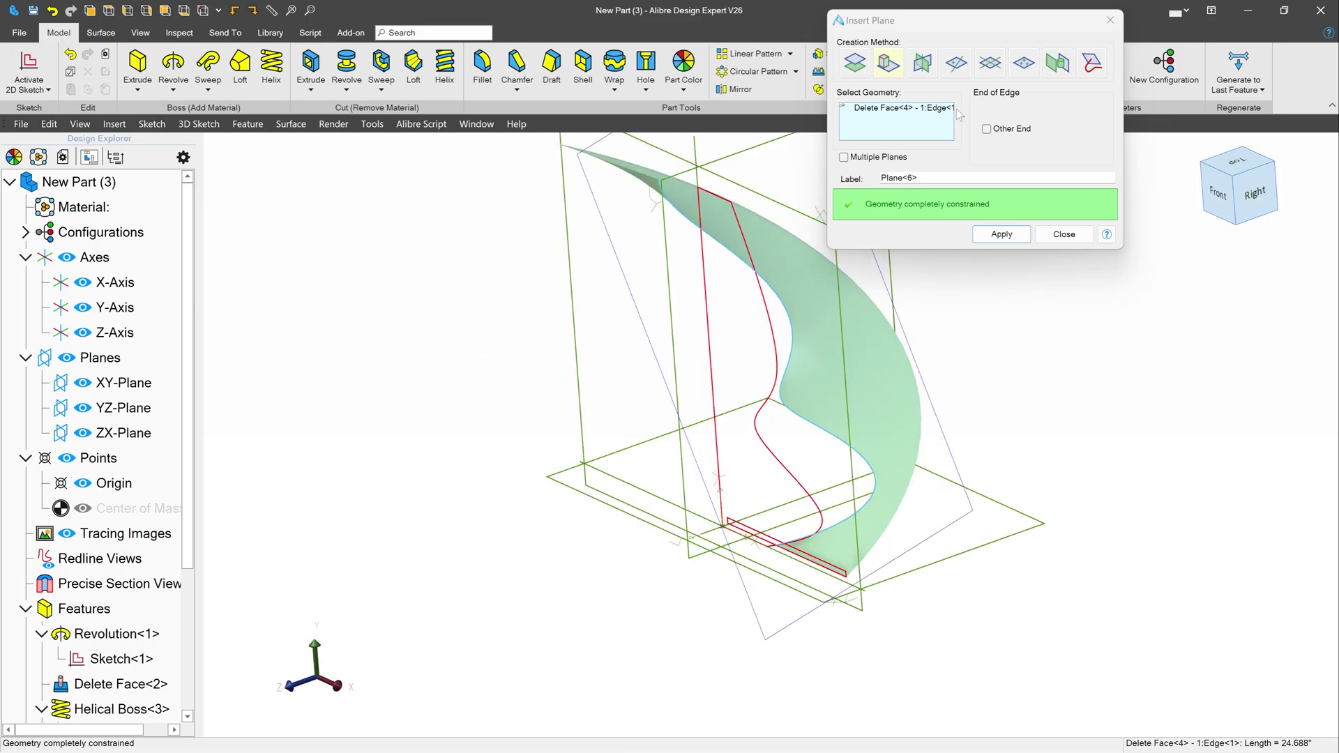
{"action": "left_click", "coordinate": [987, 129]}
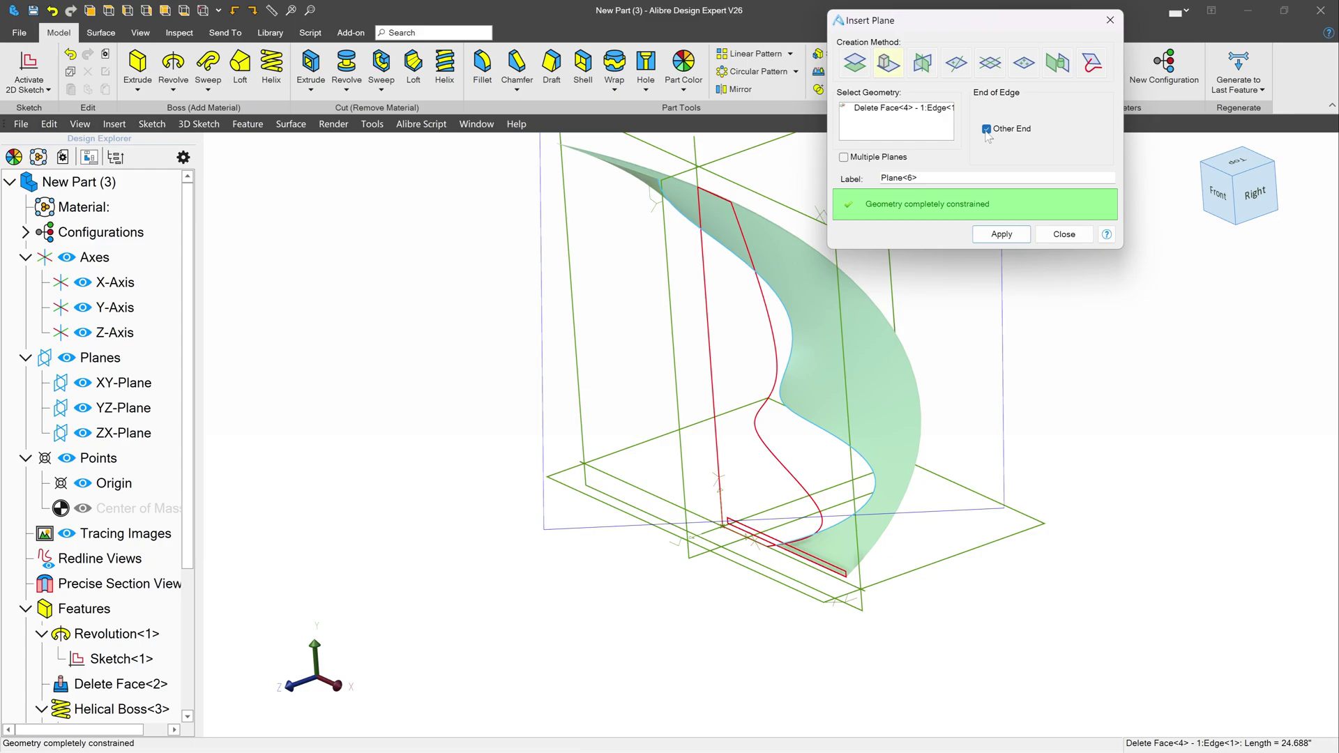
{"action": "left_click", "coordinate": [986, 129]}
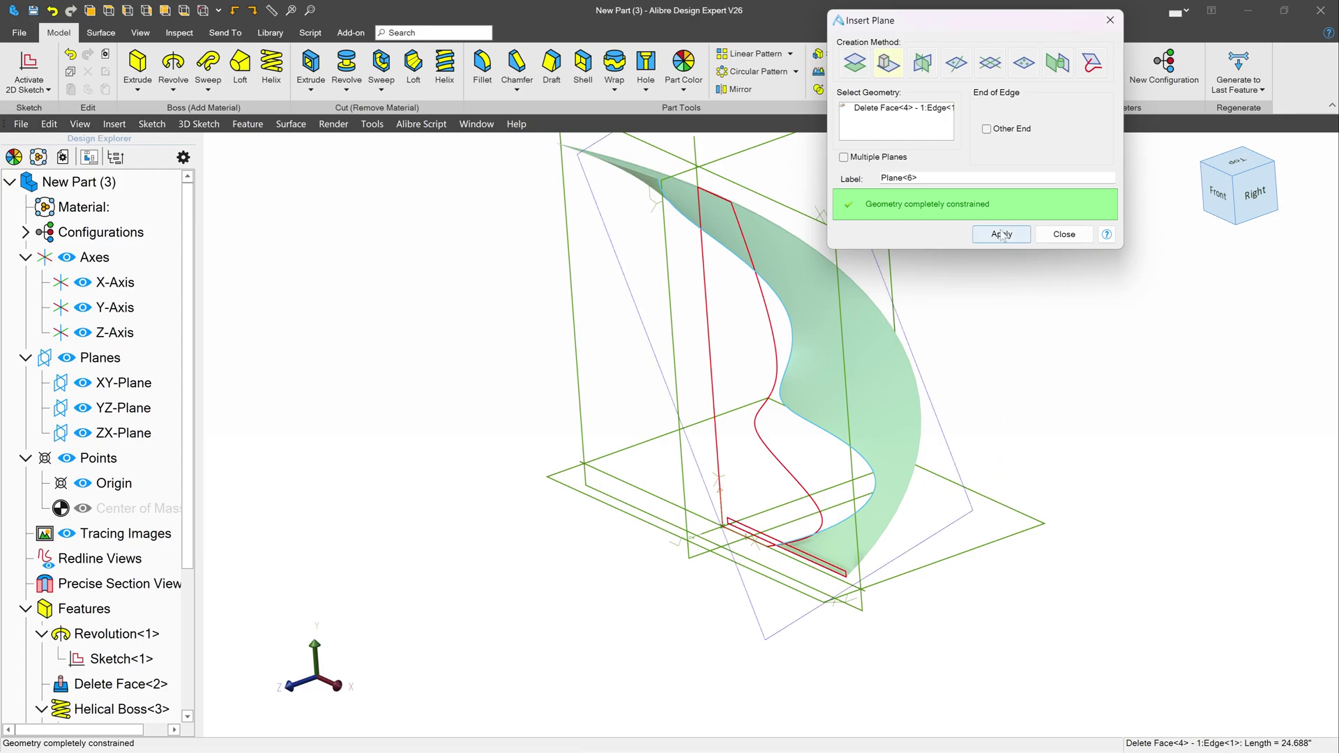
{"action": "left_click", "coordinate": [1002, 234]}
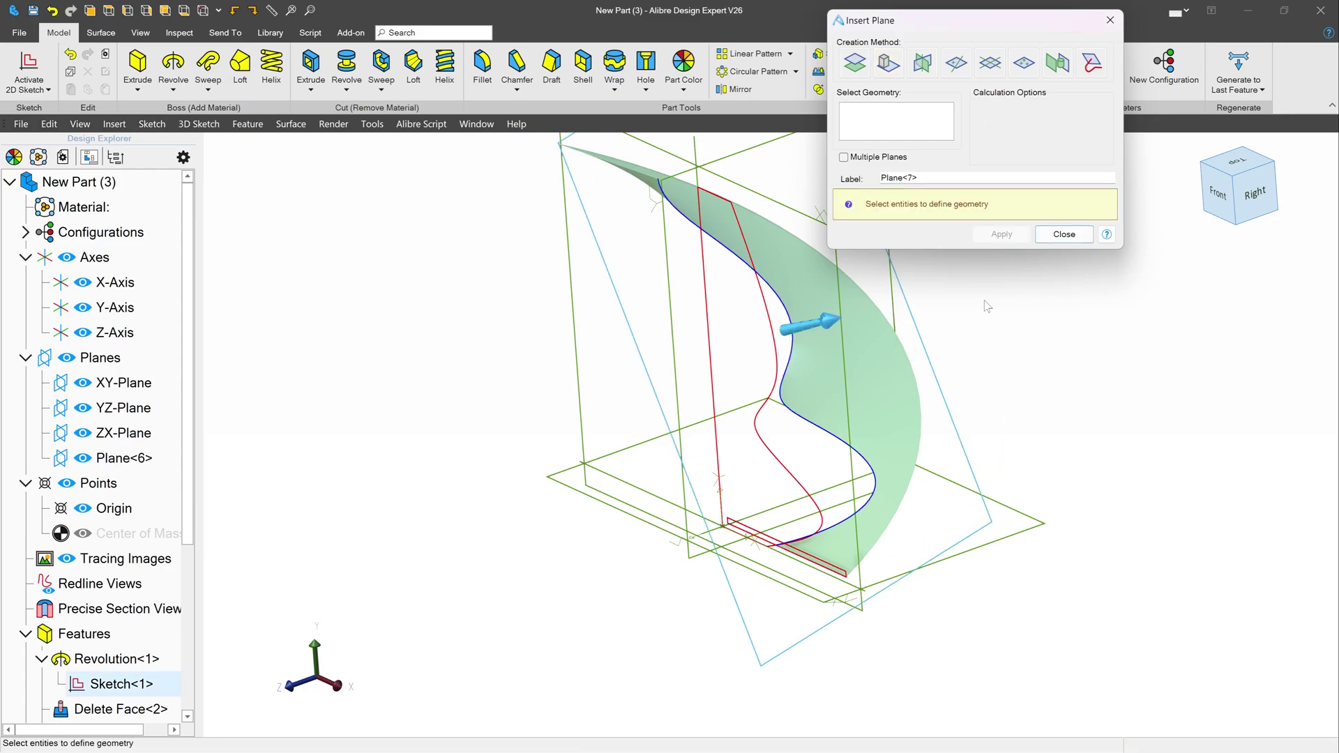
{"action": "key", "text": "Escape"}
Sketch a circle about 0.73 in in diameter on the new reference plane, centred on the lower end of the surface's wavy inner edge
{"action": "left_click", "coordinate": [632, 323]}
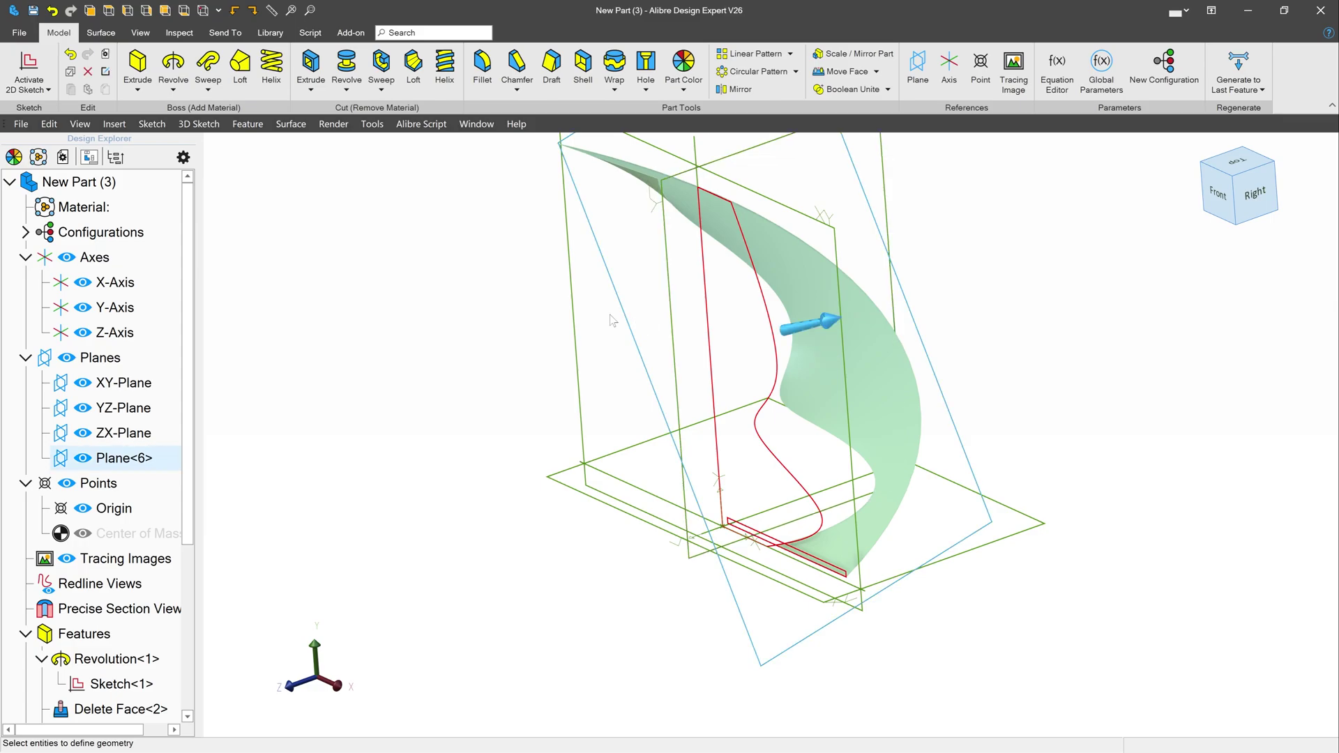
{"action": "left_click", "coordinate": [44, 66]}
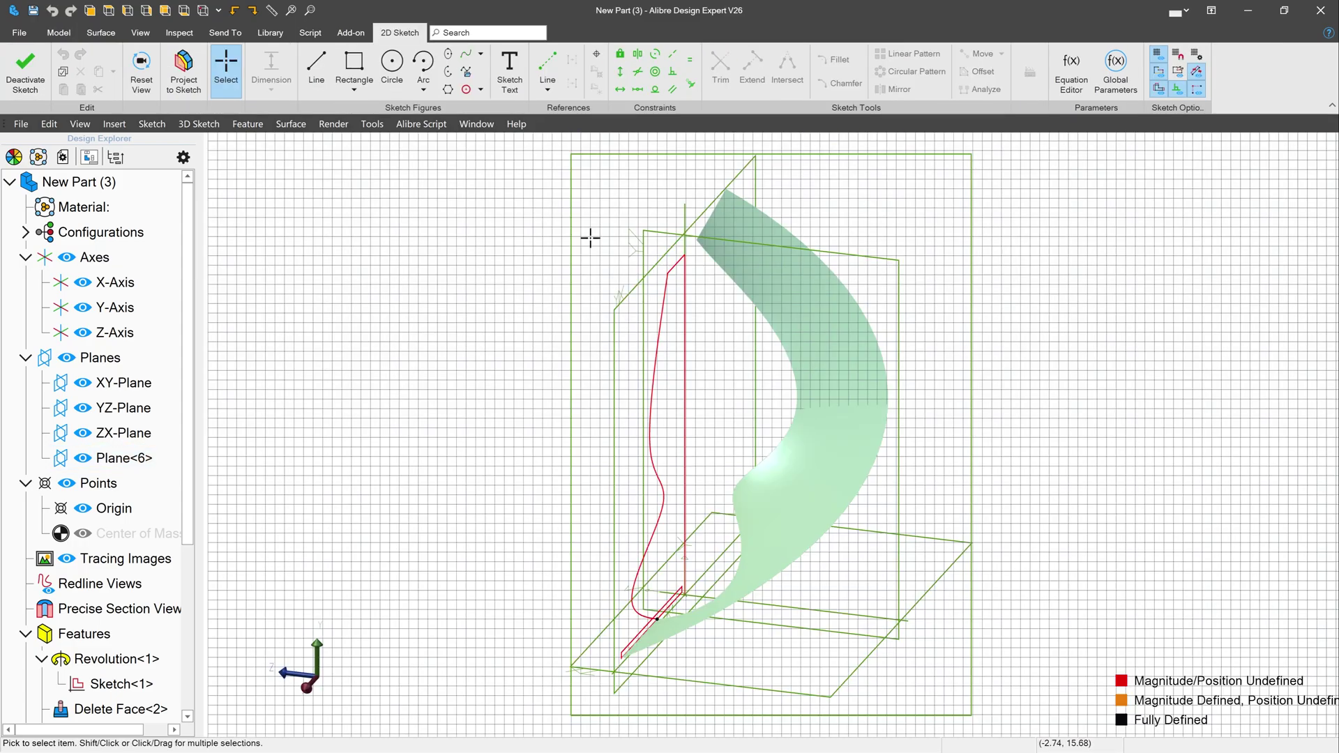
{"action": "scroll", "coordinate": [637, 468], "scroll_direction": "up", "scroll_amount": 5}
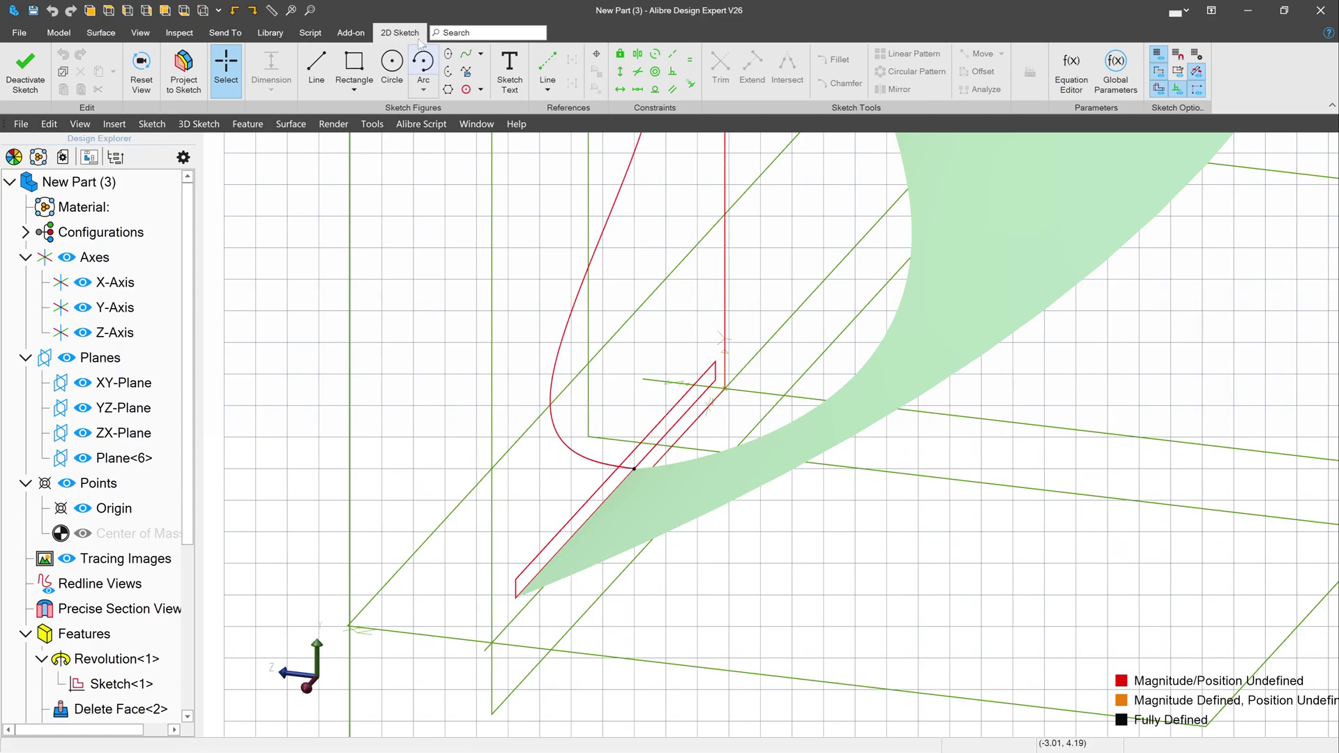
{"action": "left_click", "coordinate": [392, 86]}
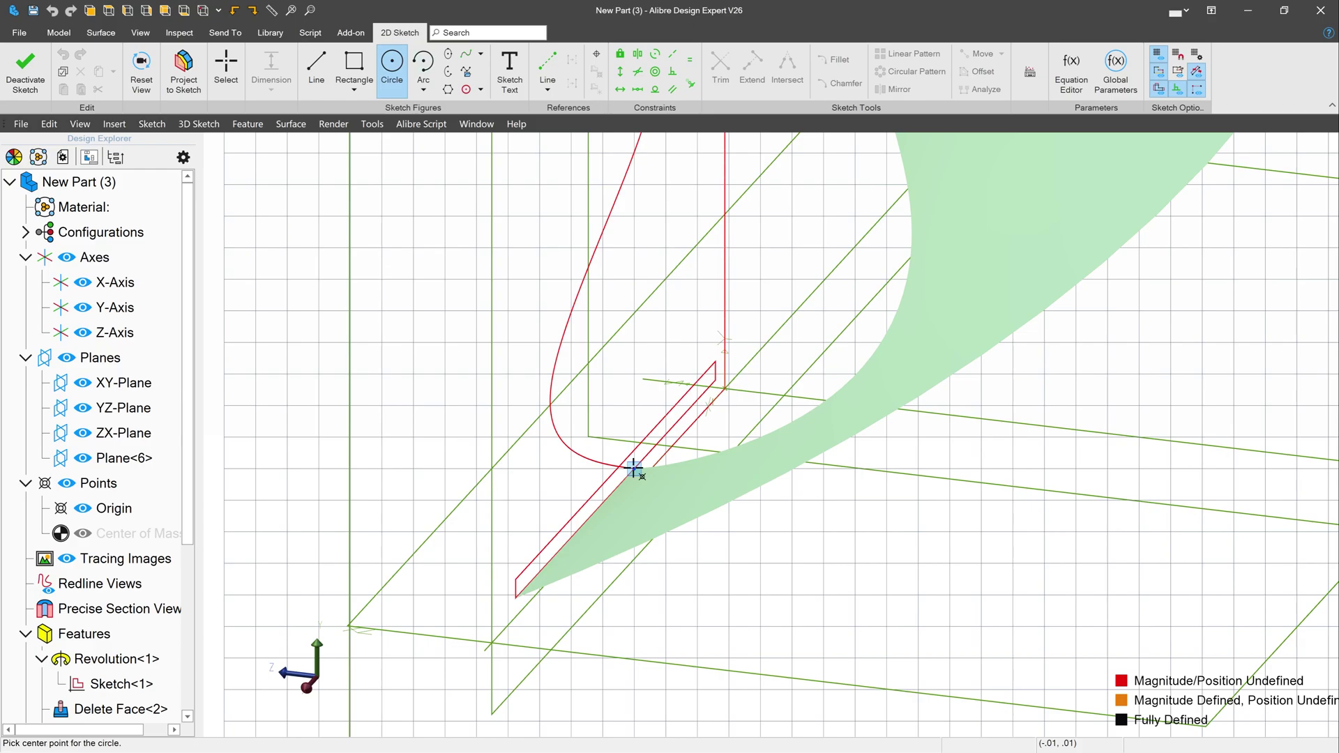
{"action": "left_click_drag", "start_coordinate": [635, 468], "coordinate": [615, 446]}
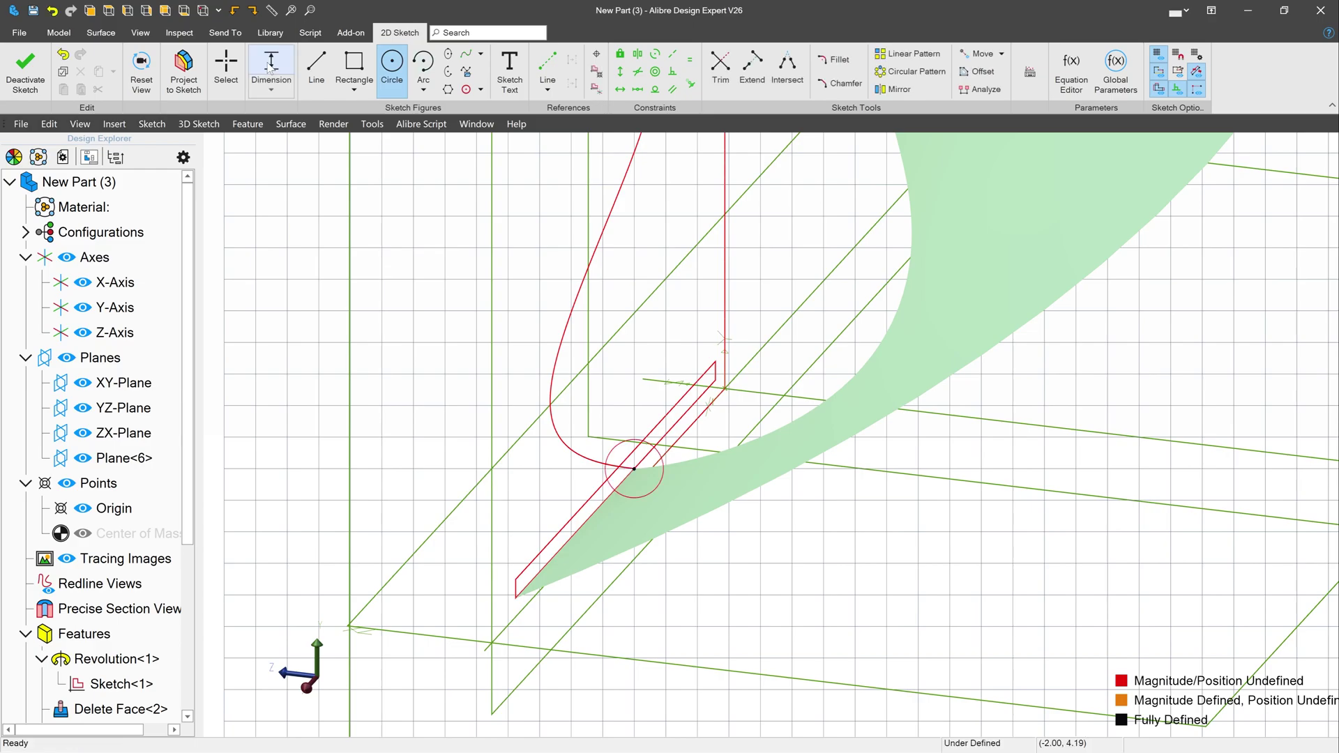
Dimension the circle's diameter to 0.5 in and finish the sketch
{"action": "left_click", "coordinate": [268, 68]}
{"action": "left_click", "coordinate": [530, 389]}
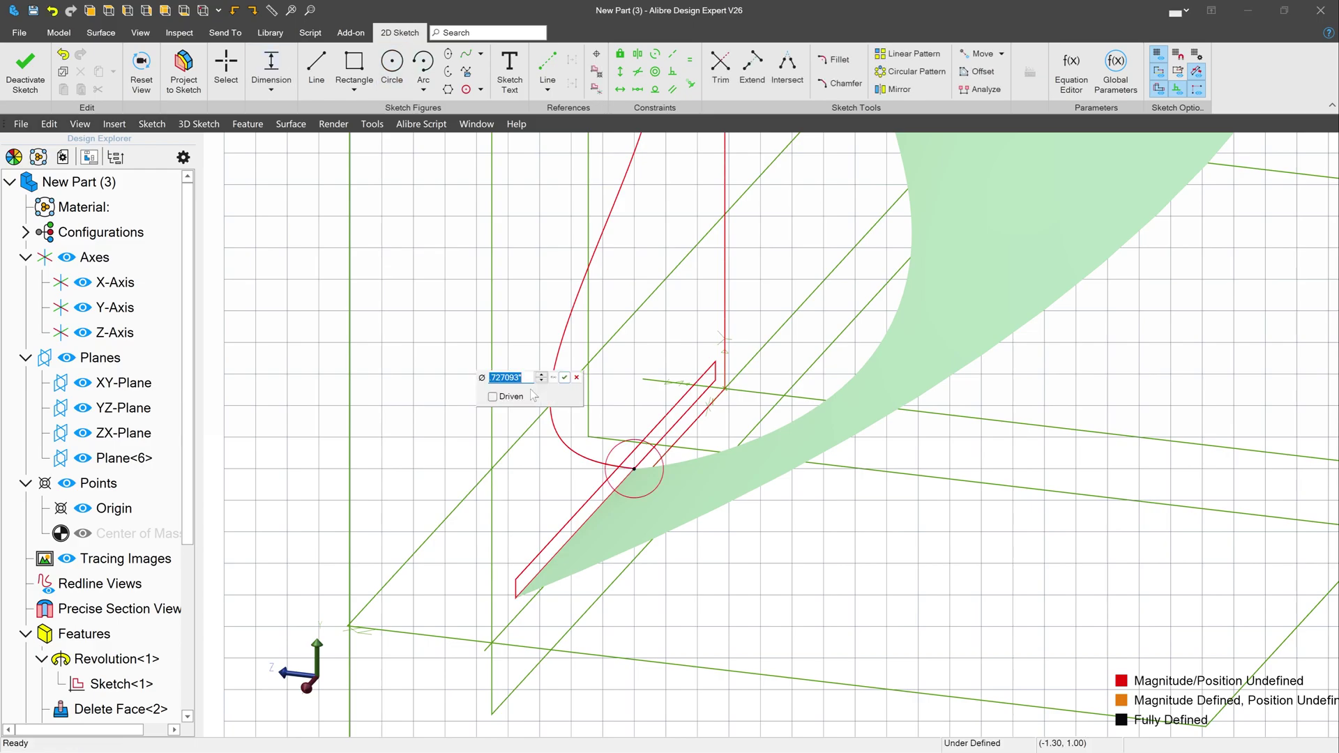
{"action": "key", "text": "BackSpace"}
{"action": "type", "text": ".5"}
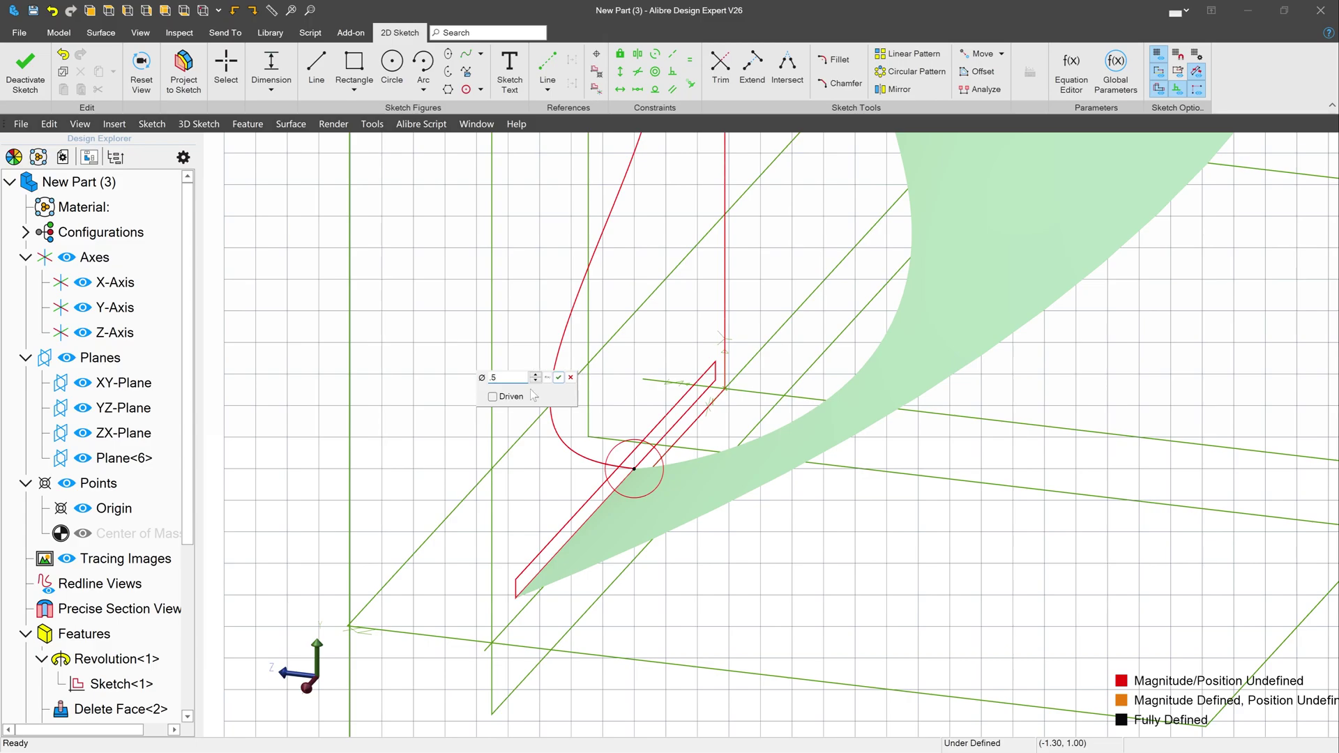
{"action": "key", "text": "Return"}
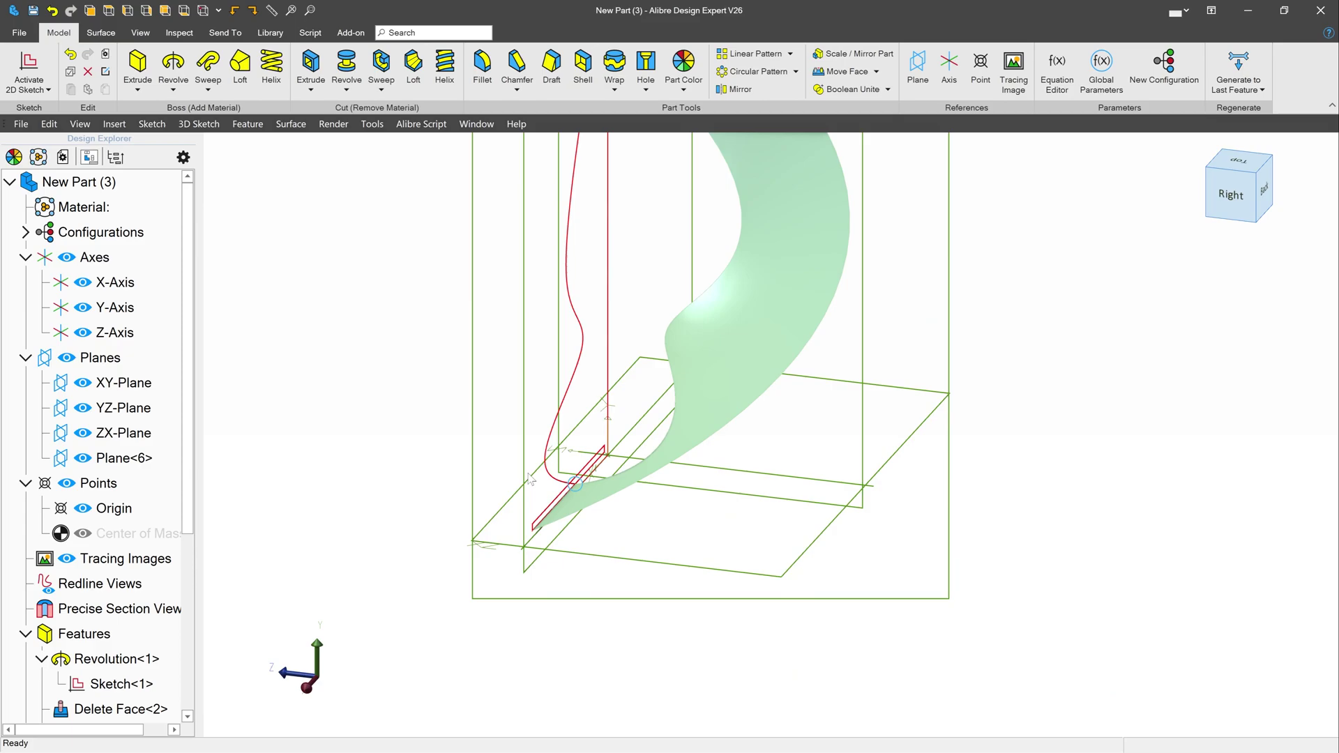
Sweep the circle sketch as a boss along the entire wavy inner edge of the trimmed helical surface
{"action": "scroll", "coordinate": [530, 478], "scroll_direction": "down", "scroll_amount": 1}
{"action": "left_click", "coordinate": [207, 64]}
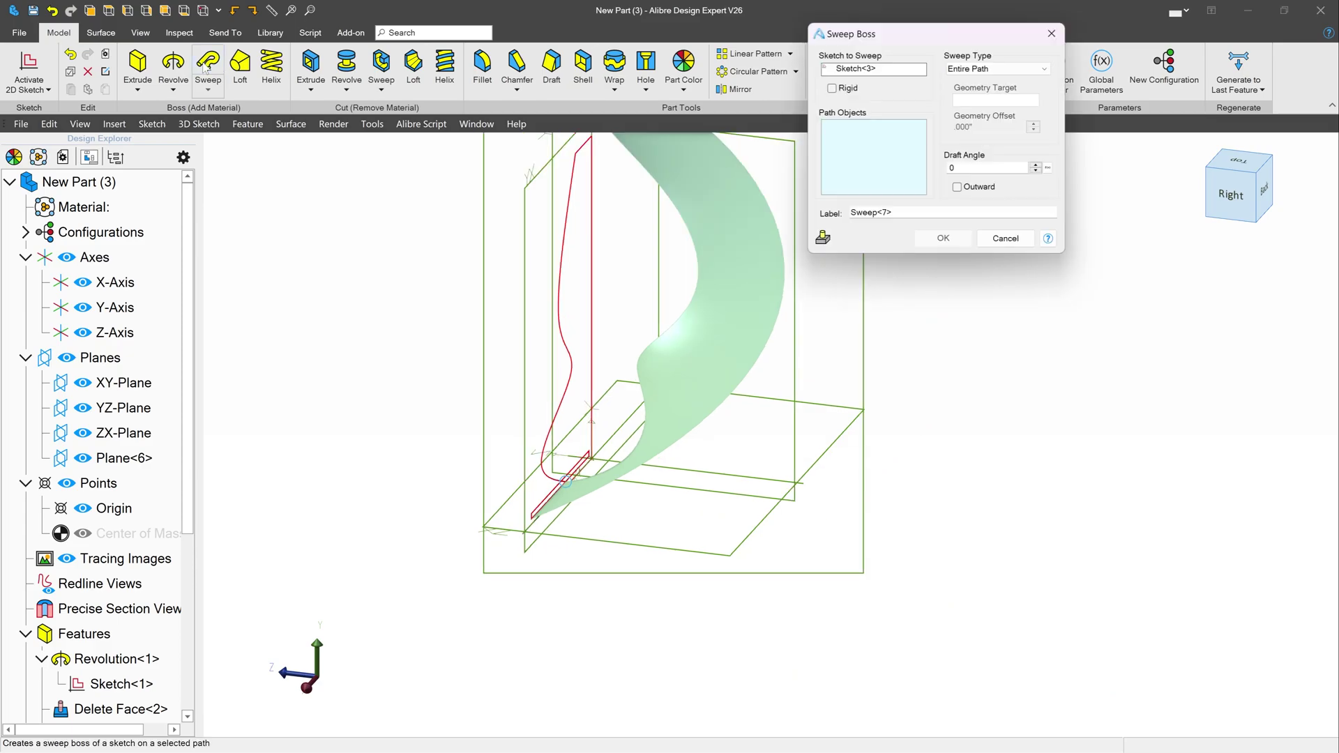
{"action": "left_click", "coordinate": [699, 272]}
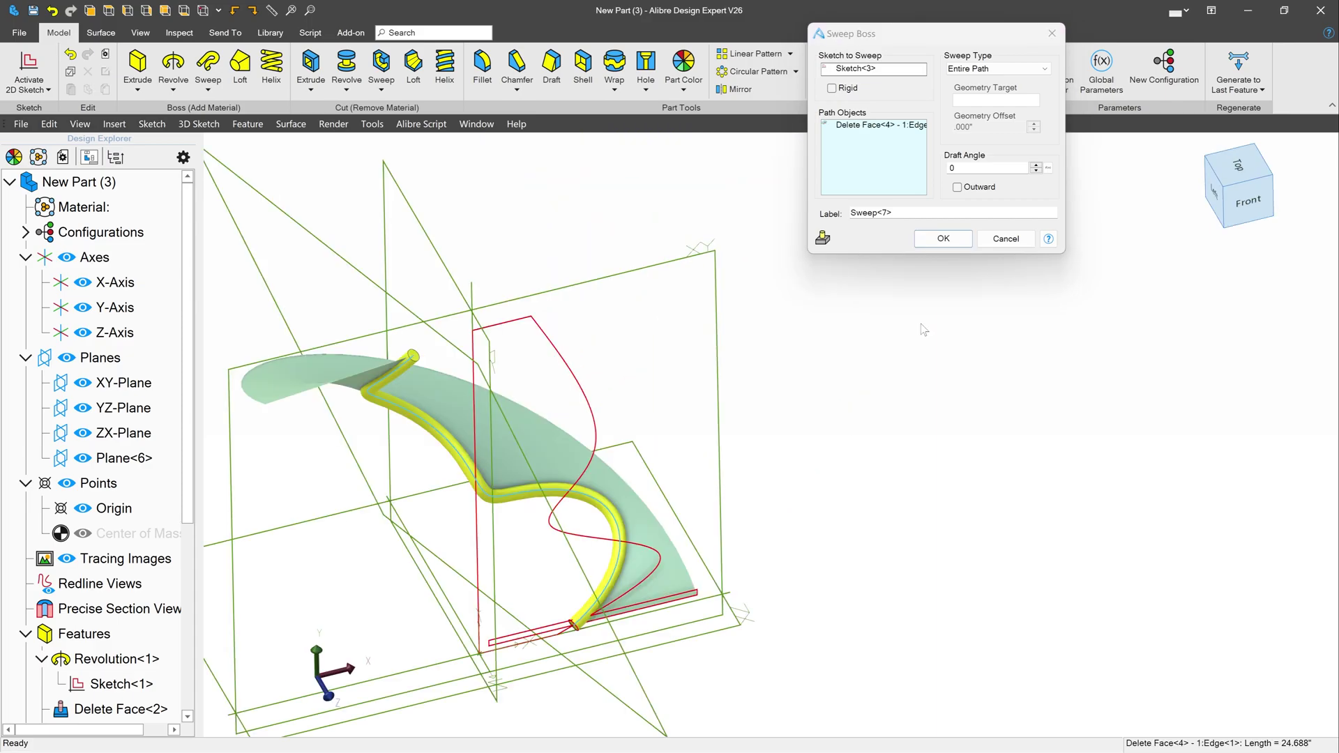
{"action": "key", "text": "Return"}
Remove the trimmed helical surface with Delete Face, keeping only the swept tube
{"action": "left_click", "coordinate": [101, 33]}
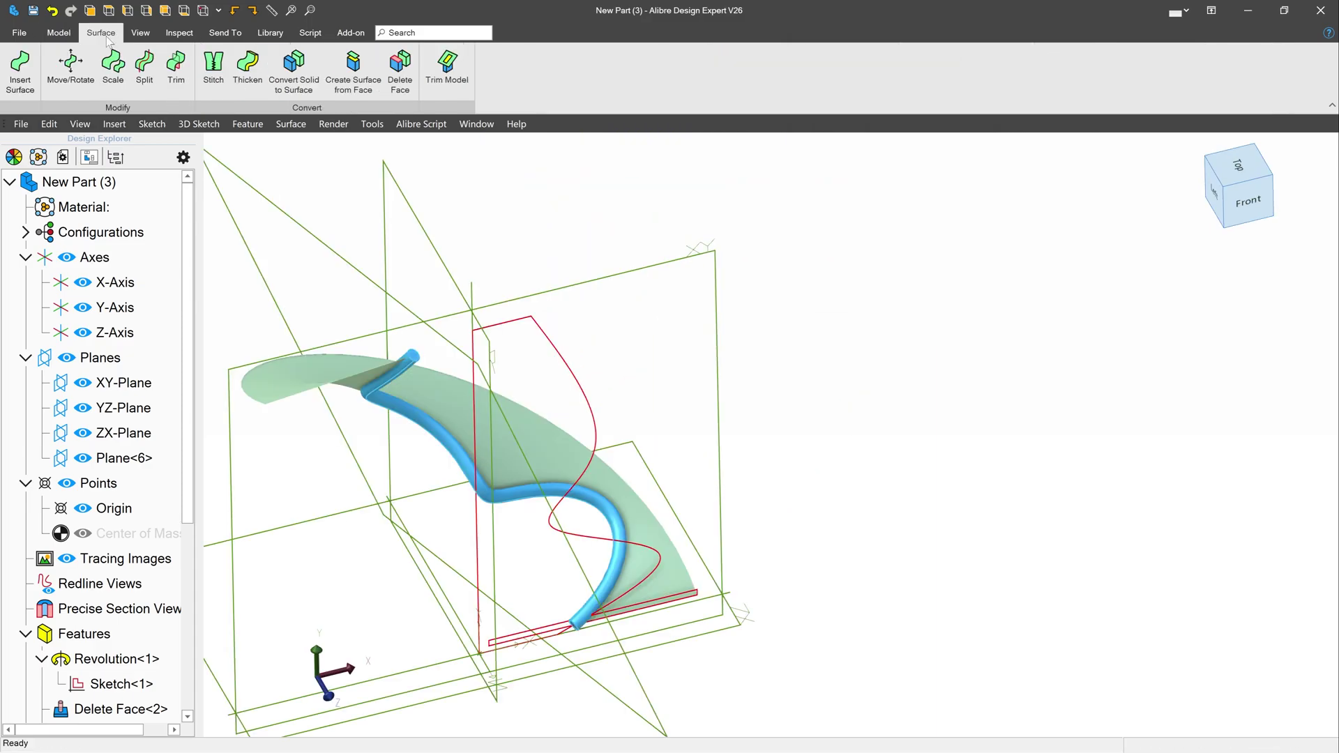
{"action": "left_click", "coordinate": [399, 66]}
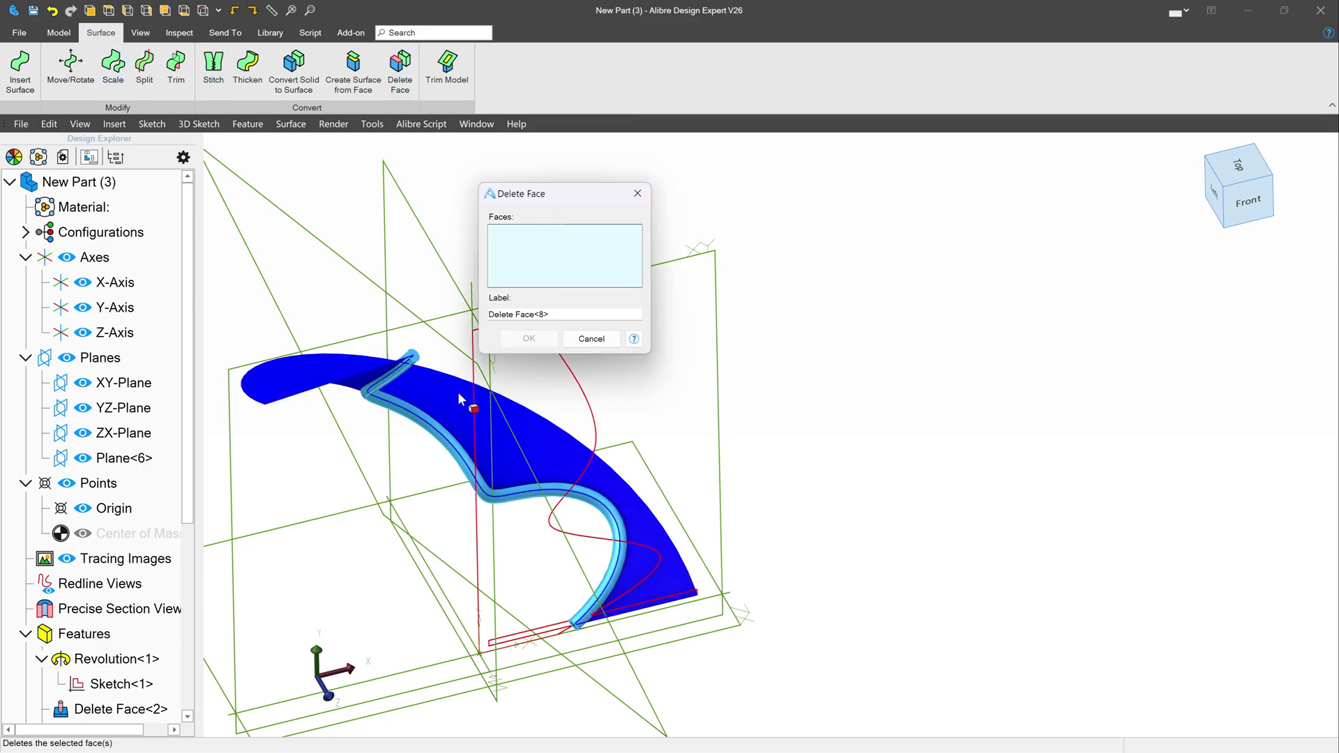
{"action": "left_click", "coordinate": [457, 392]}
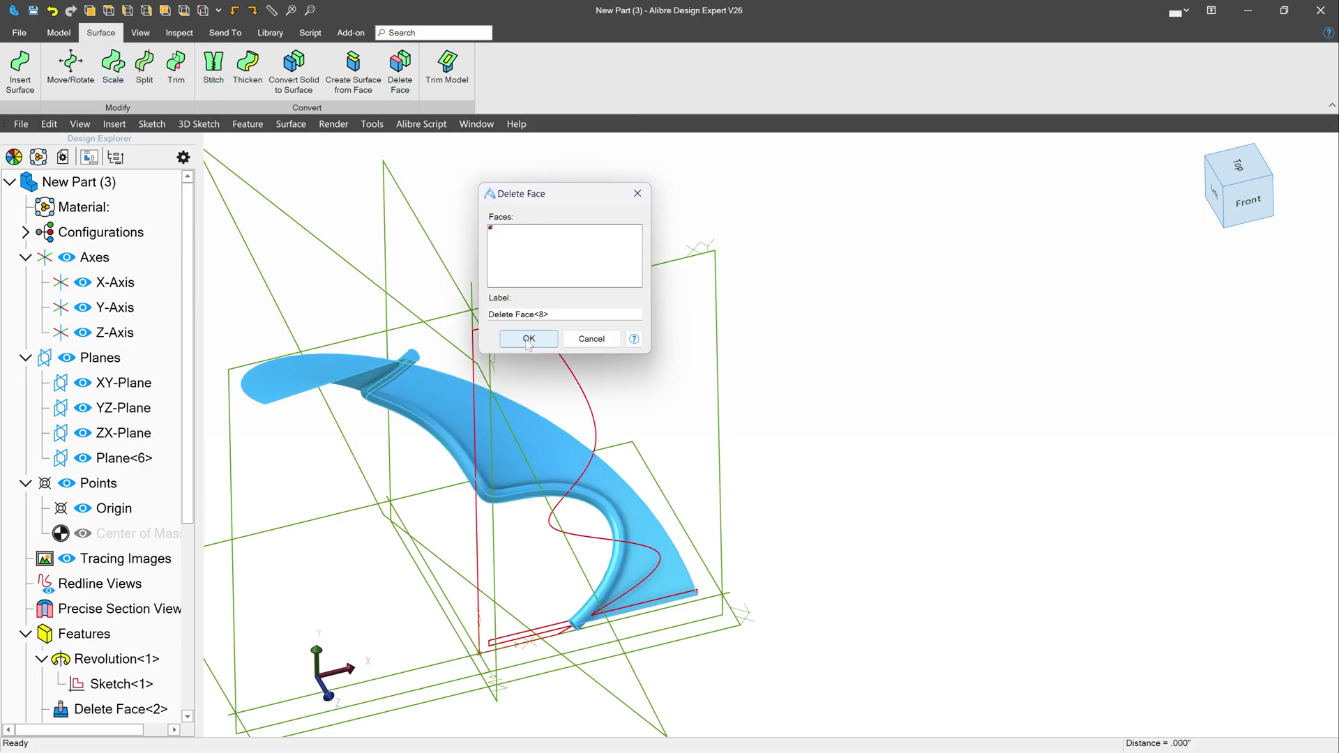
{"action": "left_click", "coordinate": [529, 339]}
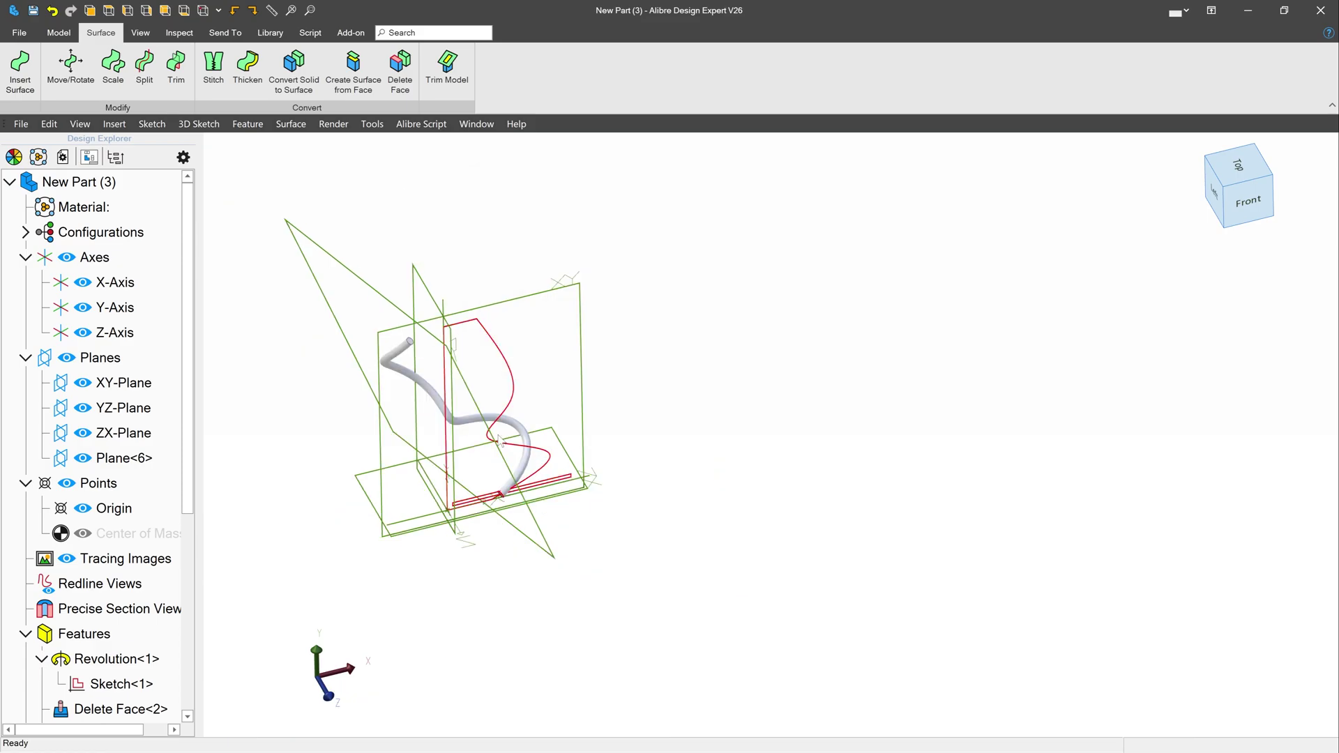
{"action": "mouse_move", "coordinate": [498, 440]}
{"action": "middle_mouse_down"}
{"action": "mouse_move", "coordinate": [491, 483]}
{"action": "mouse_move", "coordinate": [489, 443]}
{"action": "middle_mouse_up"}
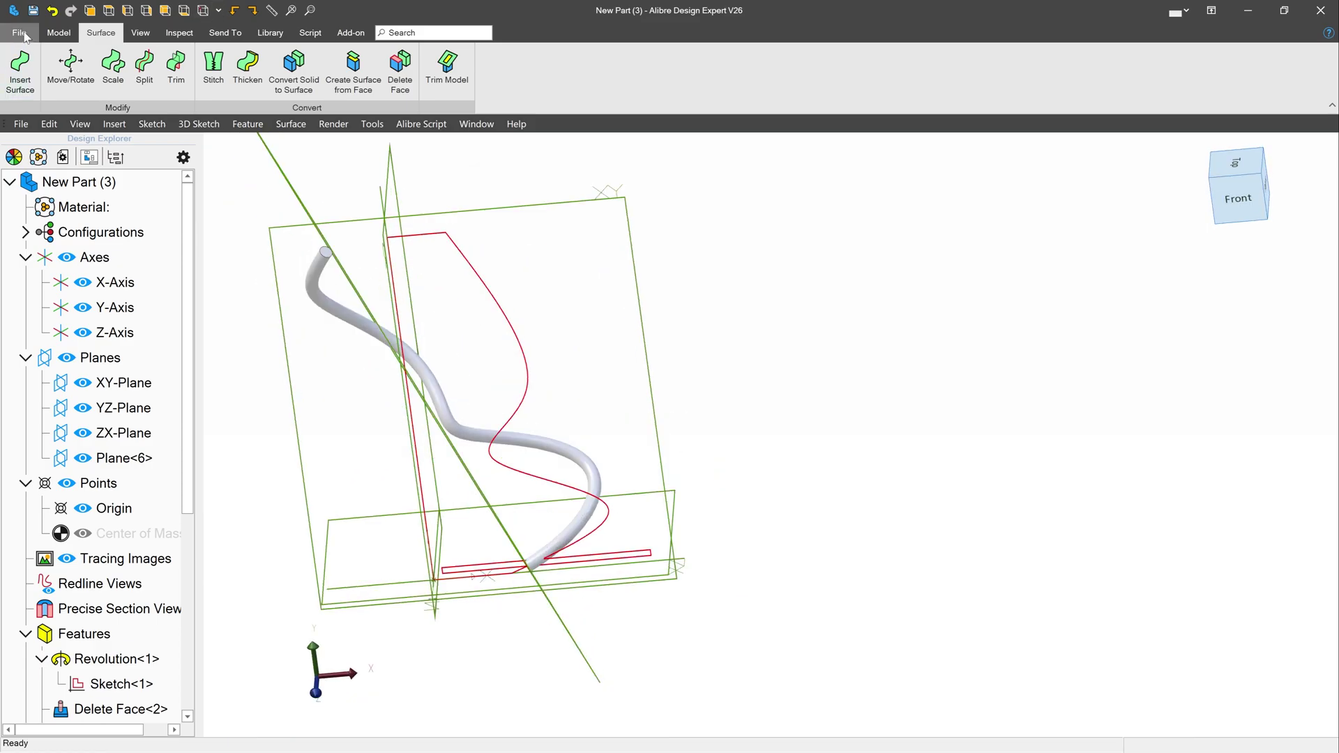
Set up a circular feature pattern of the swept tube around the Y-Axis
{"action": "left_click", "coordinate": [58, 33]}
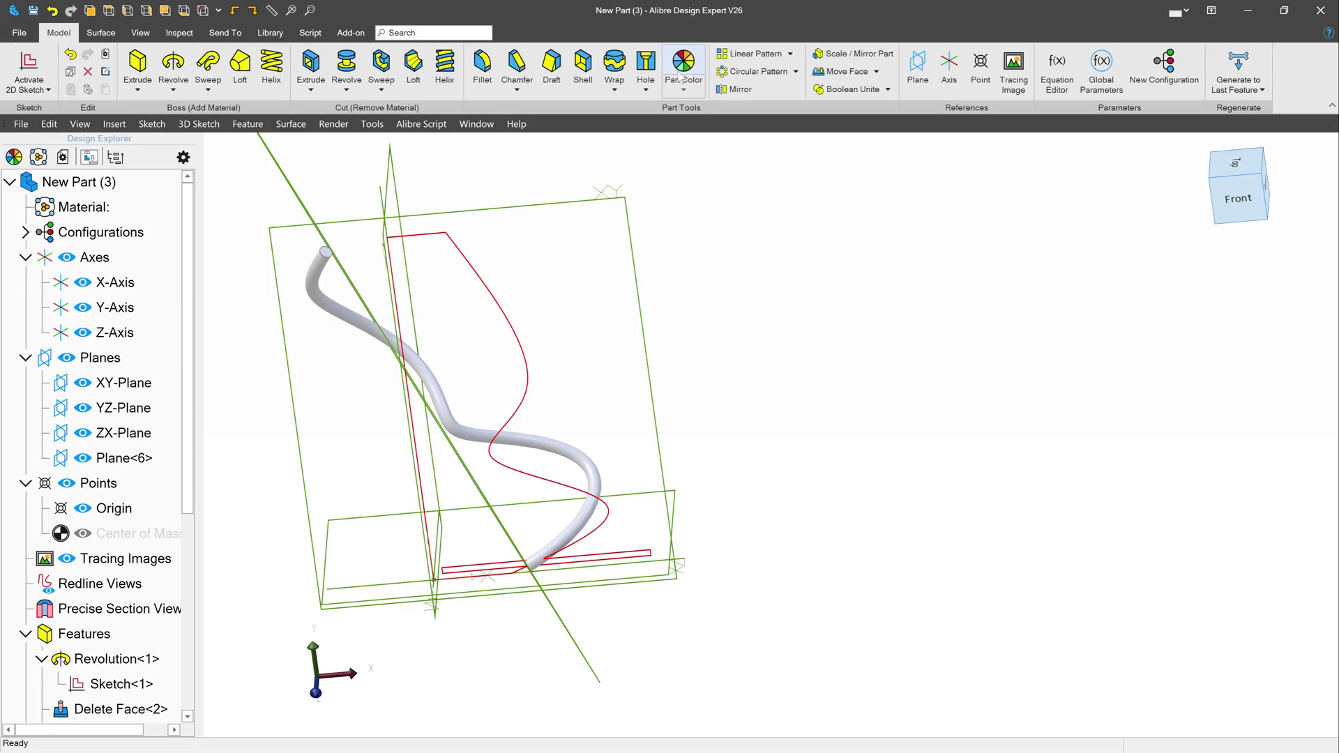
{"action": "left_click", "coordinate": [752, 72]}
{"action": "left_click", "coordinate": [369, 331]}
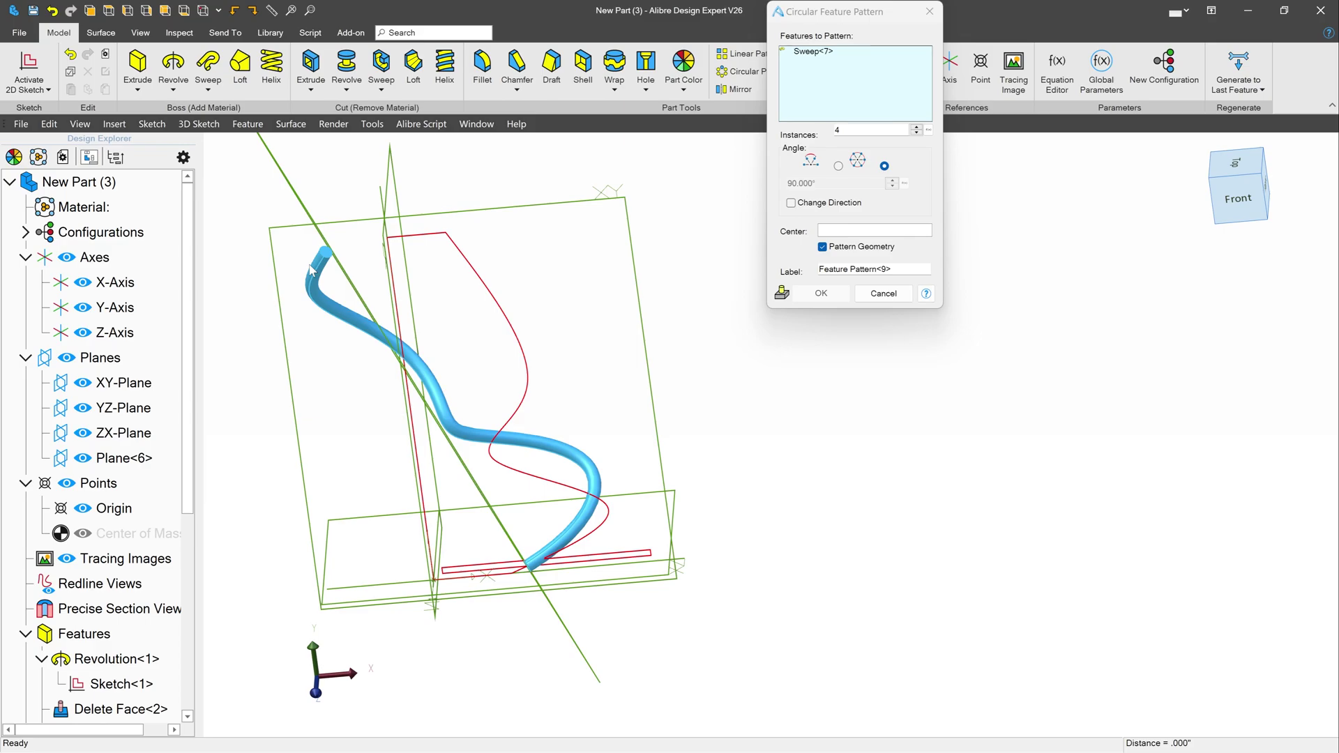
{"action": "left_click", "coordinate": [823, 231]}
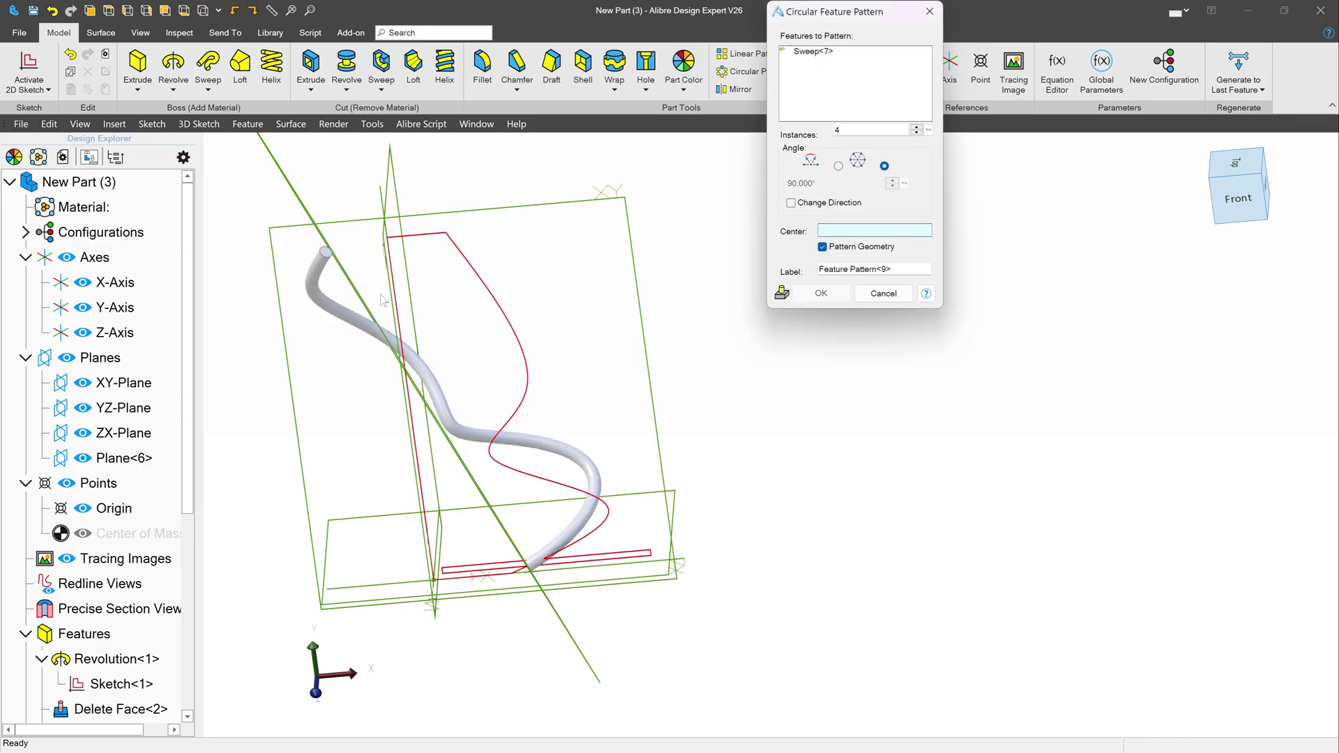
{"action": "left_click", "coordinate": [394, 279]}
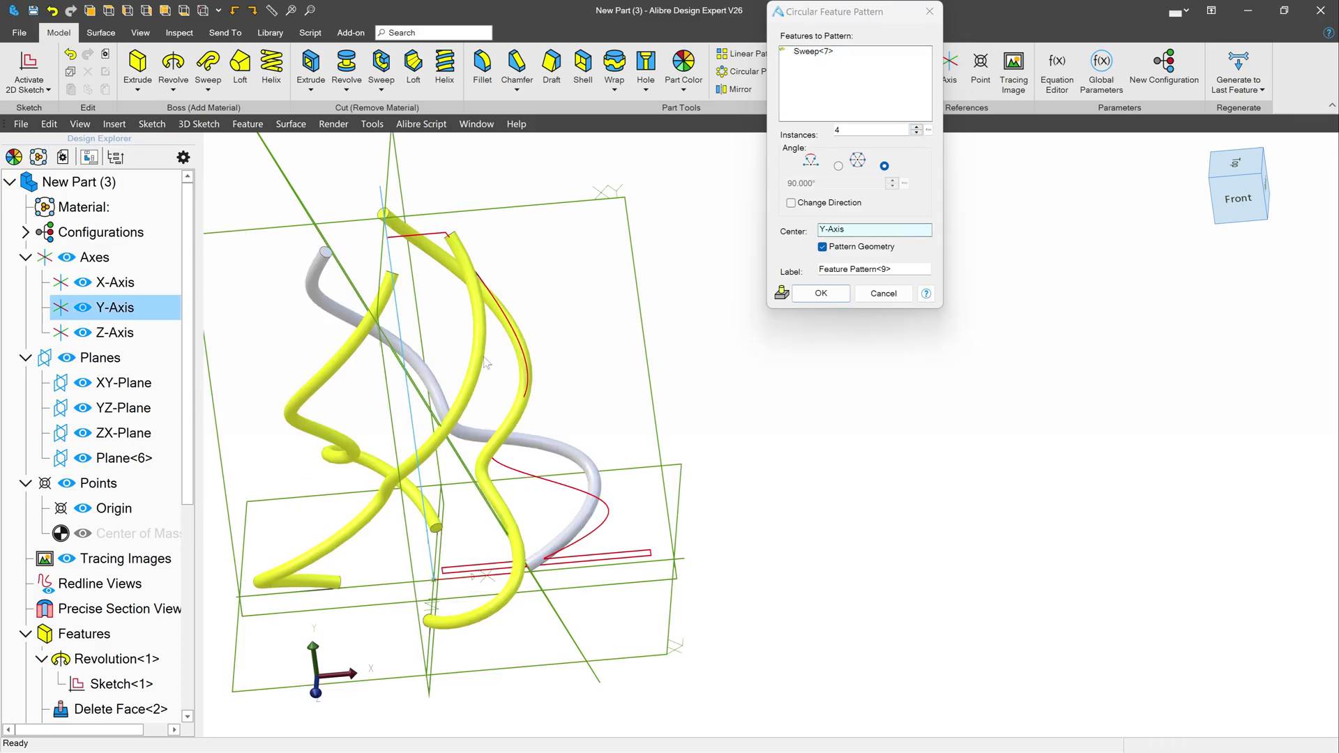
Set the circular pattern to 10 equally spaced instances over the full circle and apply it
{"action": "left_click", "coordinate": [917, 127]}
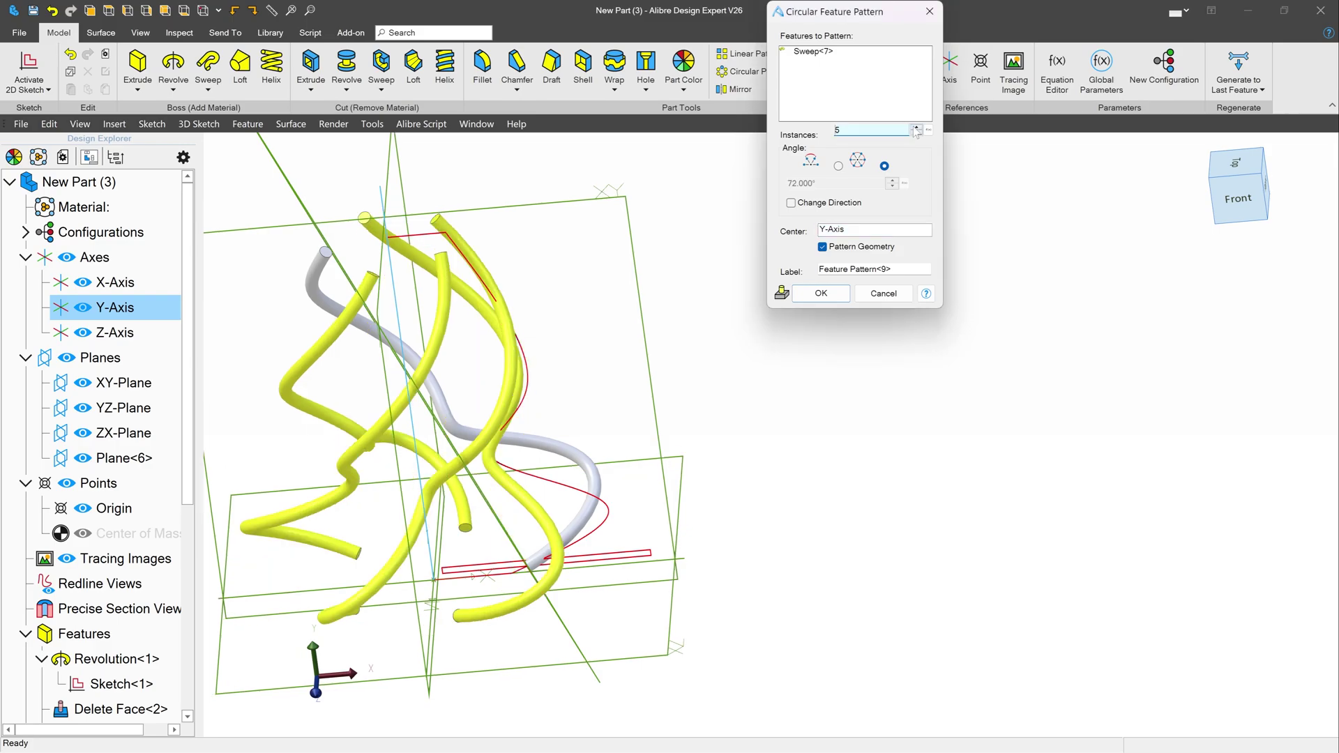
{"action": "left_click", "coordinate": [916, 127]}
{"action": "left_click", "coordinate": [917, 127]}
{"action": "left_click", "coordinate": [917, 128]}
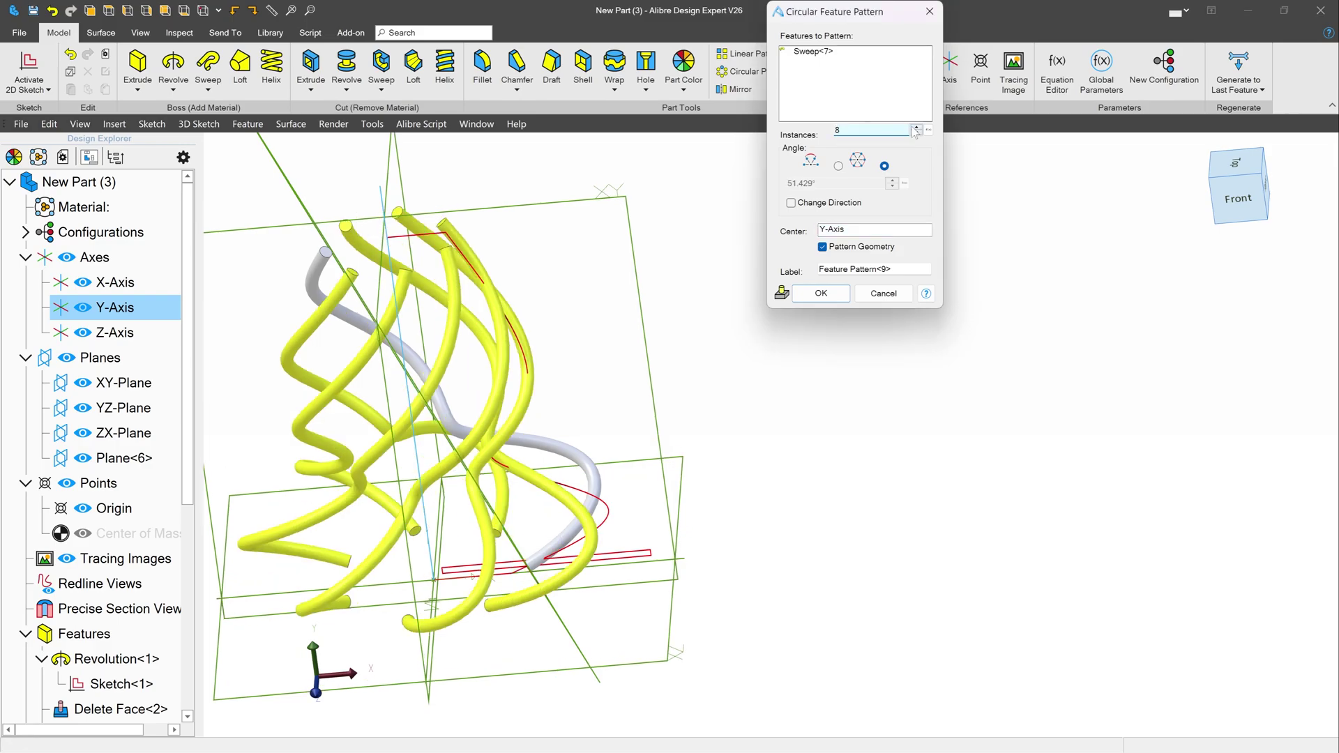
{"action": "left_click", "coordinate": [917, 127]}
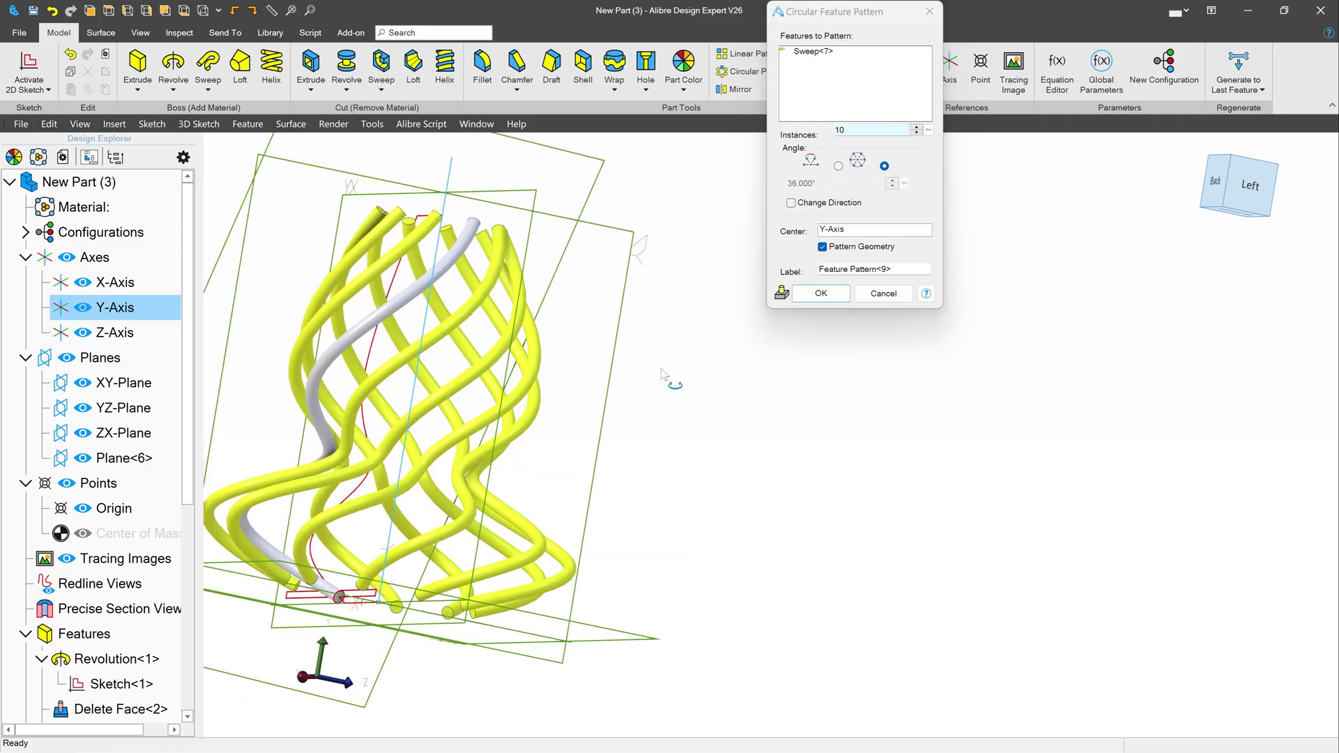
{"action": "middle_click_drag", "start_coordinate": [662, 374], "coordinate": [748, 338]}
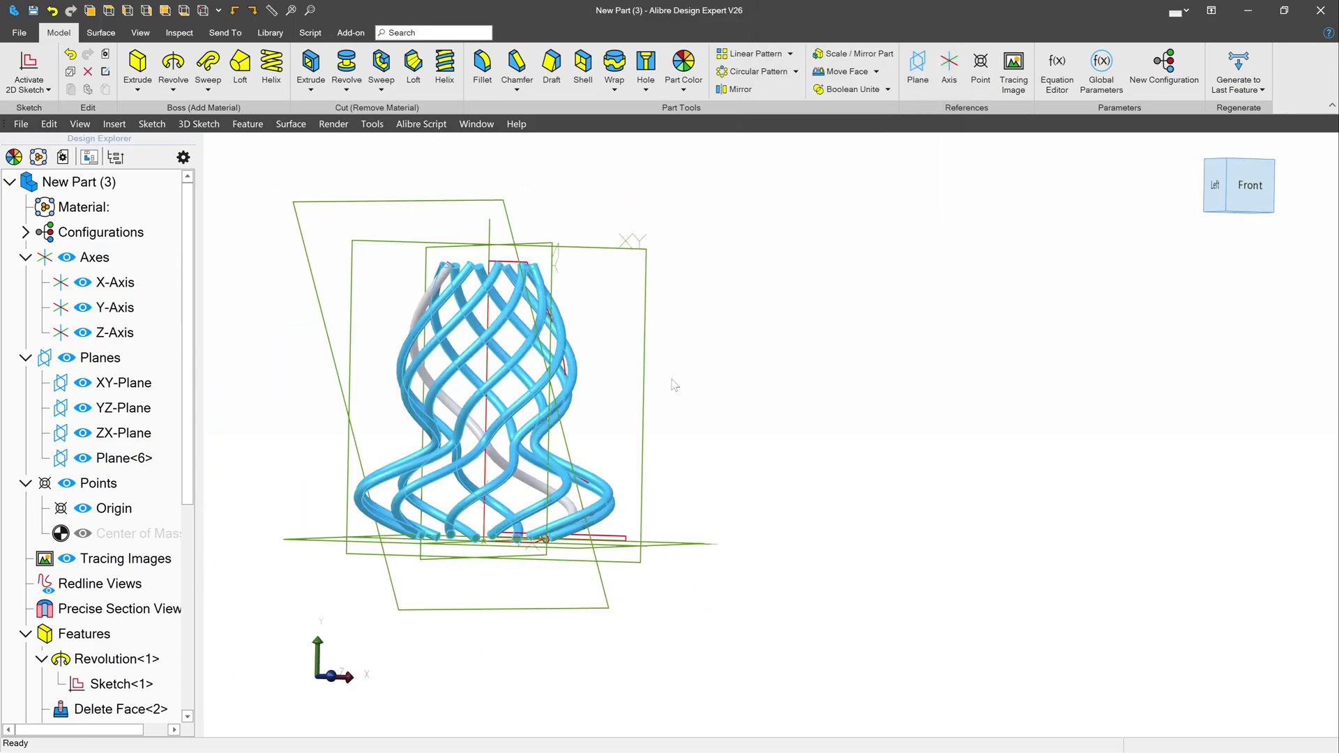
{"action": "middle_click_drag", "start_coordinate": [675, 385], "coordinate": [625, 407]}
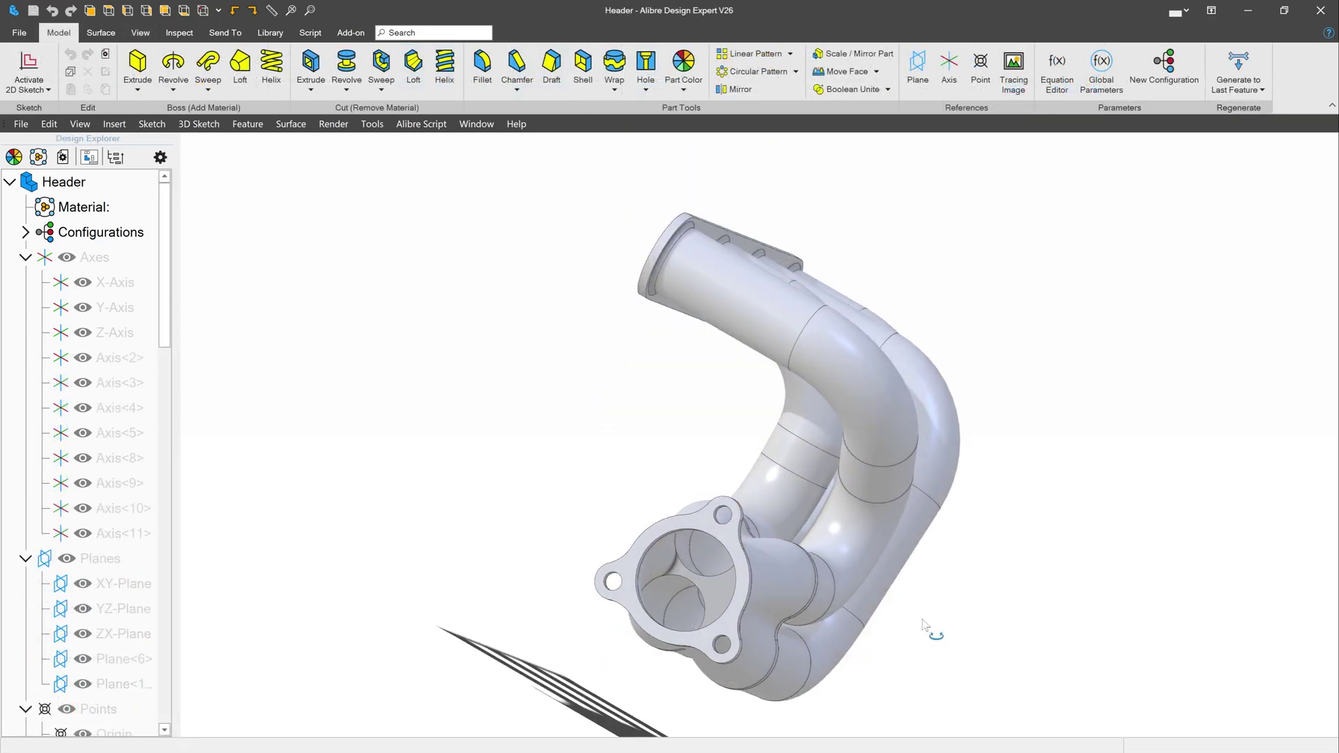
{"action": "middle_click_drag", "start_coordinate": [928, 627], "coordinate": [888, 622]}
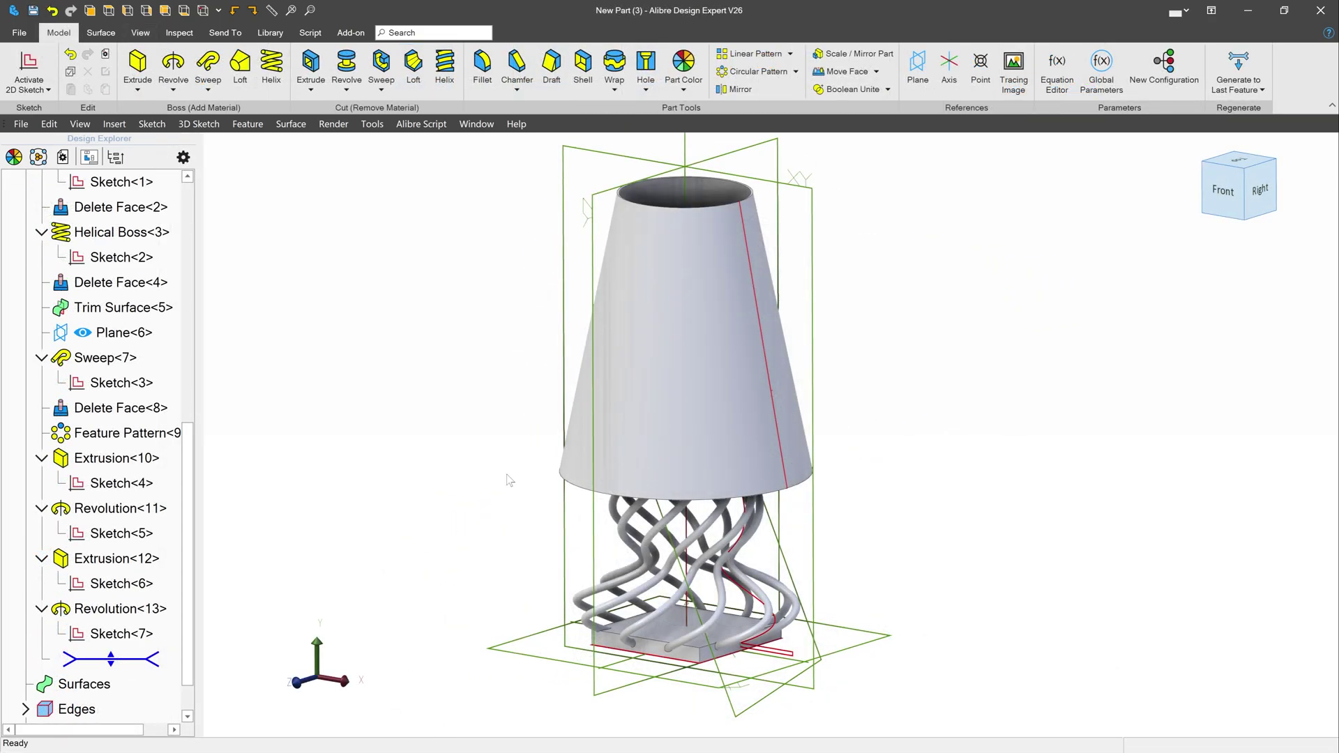